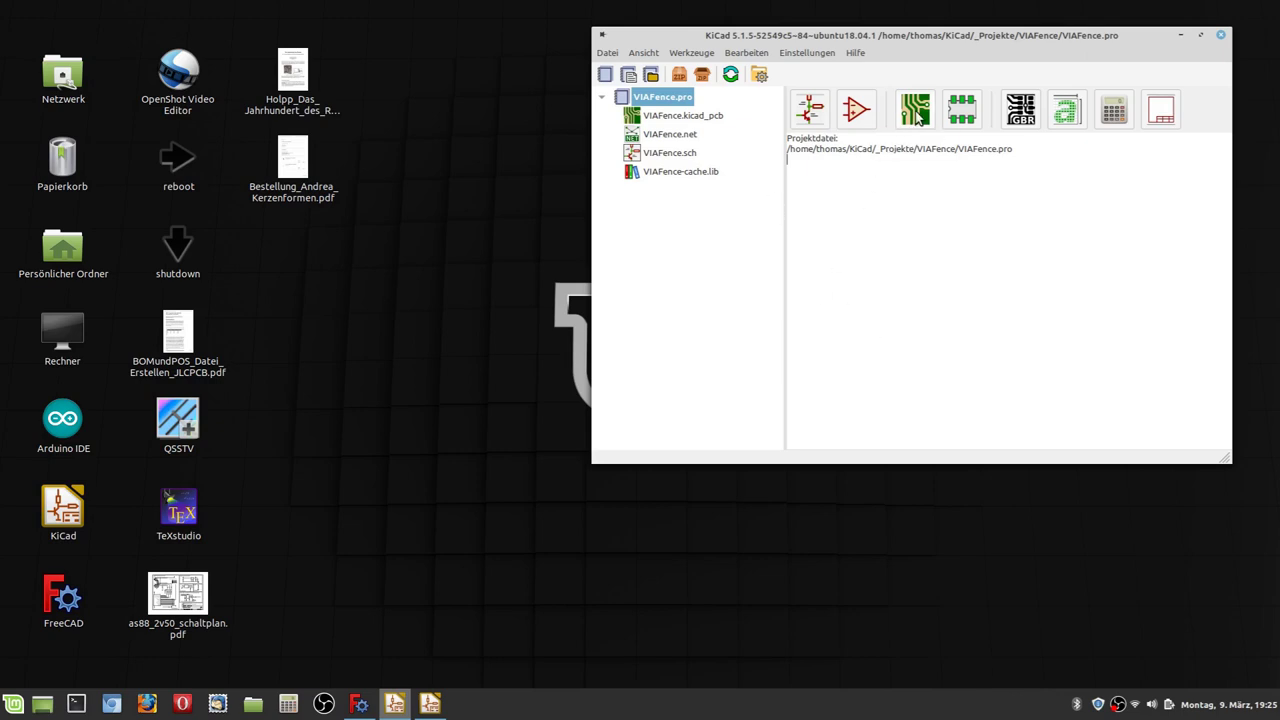
# Step: Open the VIAFence.kicad_pcb board in KiCad's PCB editor from the project manager
pyautogui.click(915, 112)
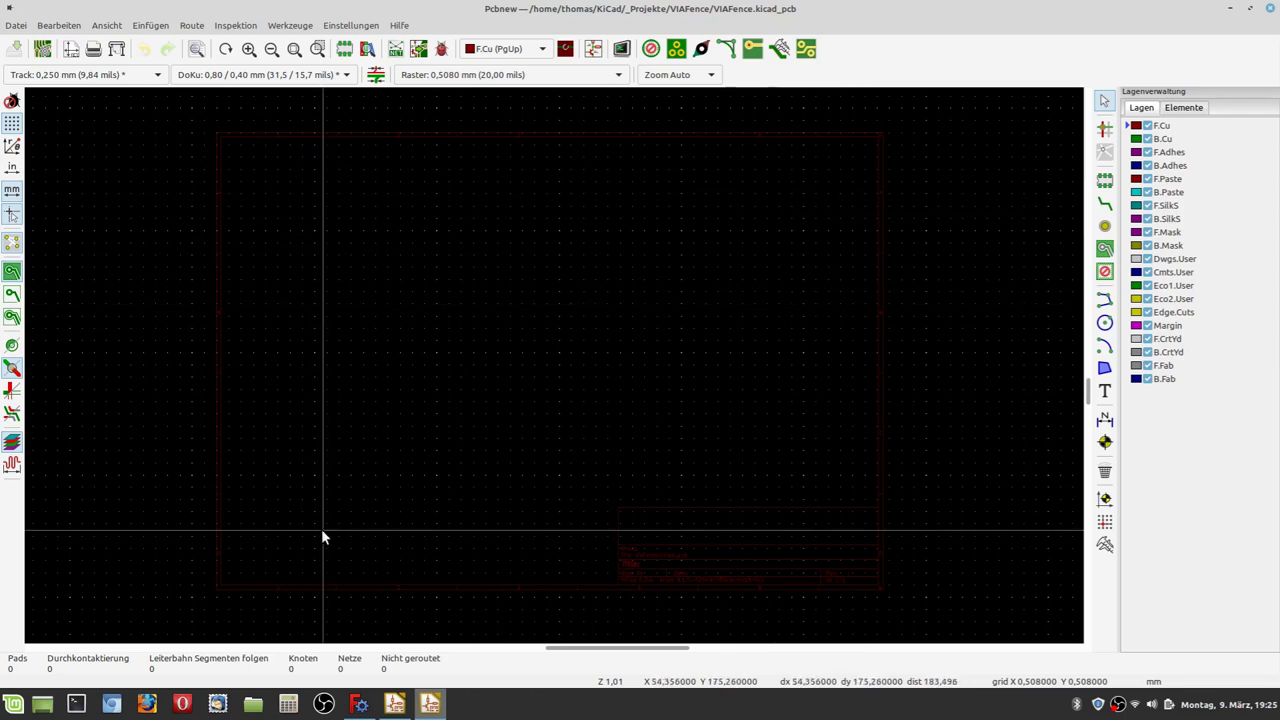
# Step: Switch to FreeCAD and select the Part Design workbench
pyautogui.click(360, 705)
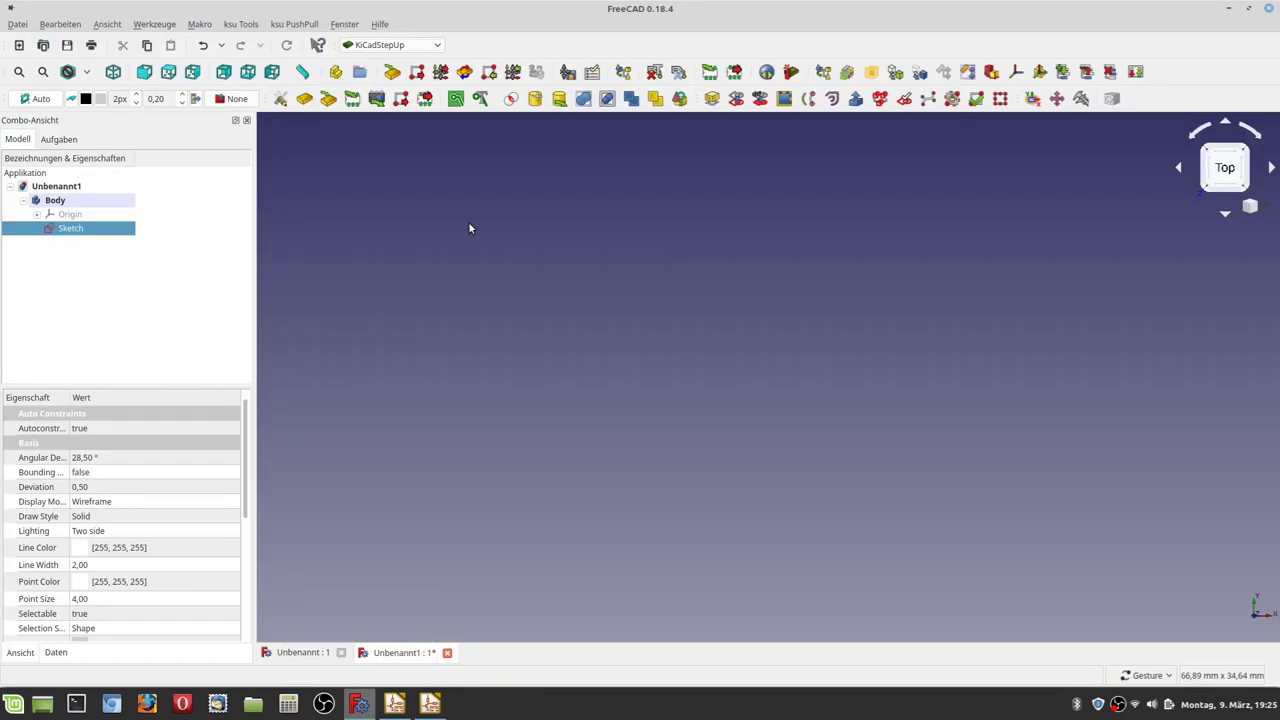
pyautogui.click(438, 46)
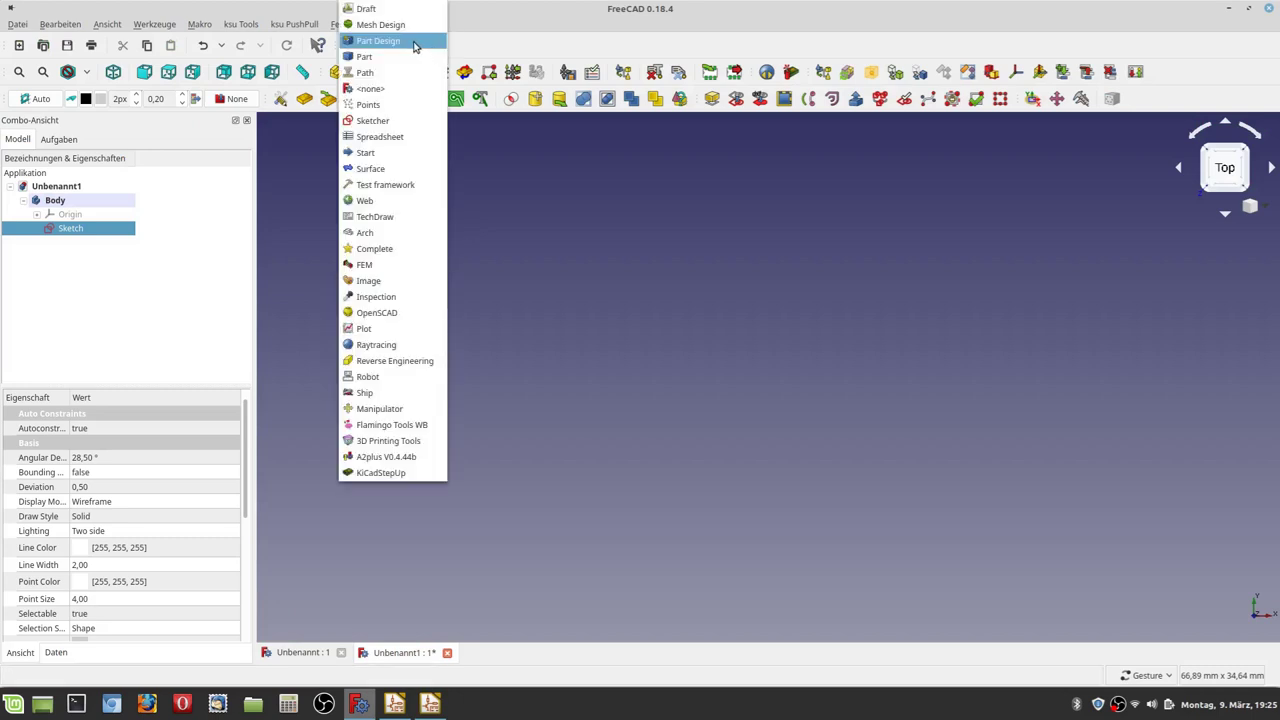
pyautogui.click(414, 46)
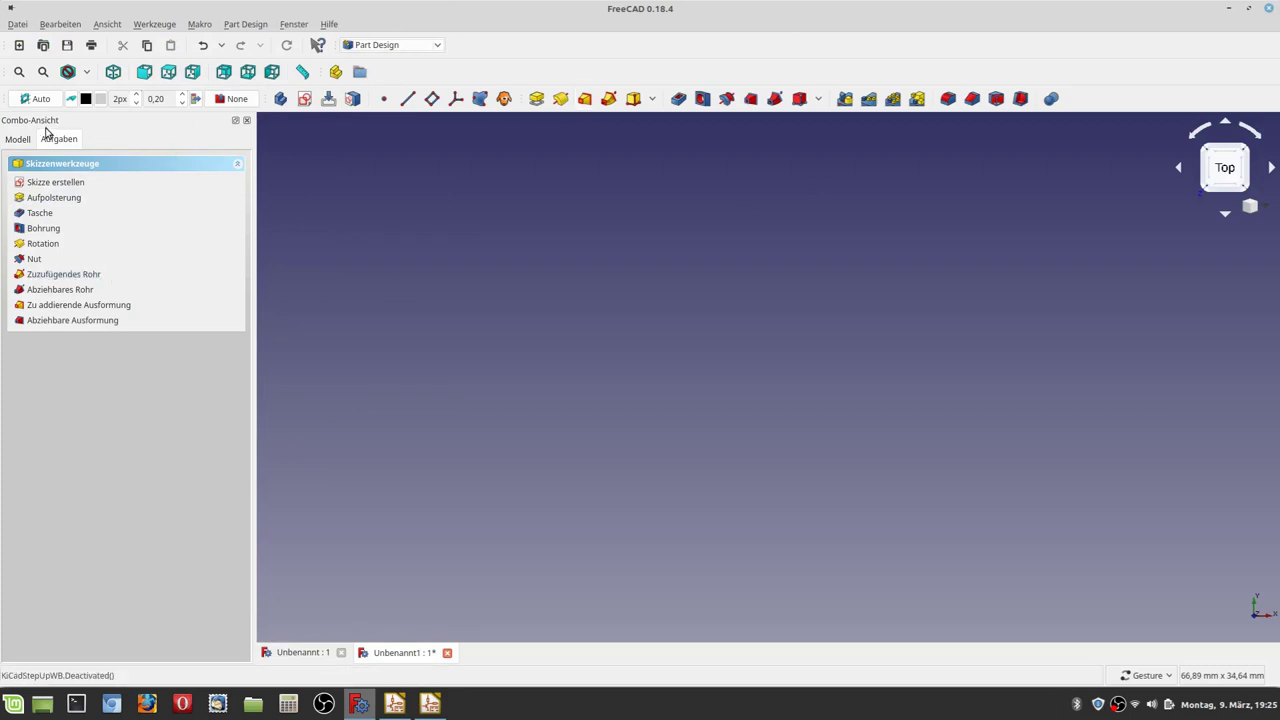
# Step: Quit FreeCAD discarding the unsaved document, minimize Pcbnew, and relaunch FreeCAD from the desktop
pyautogui.click(1272, 8)
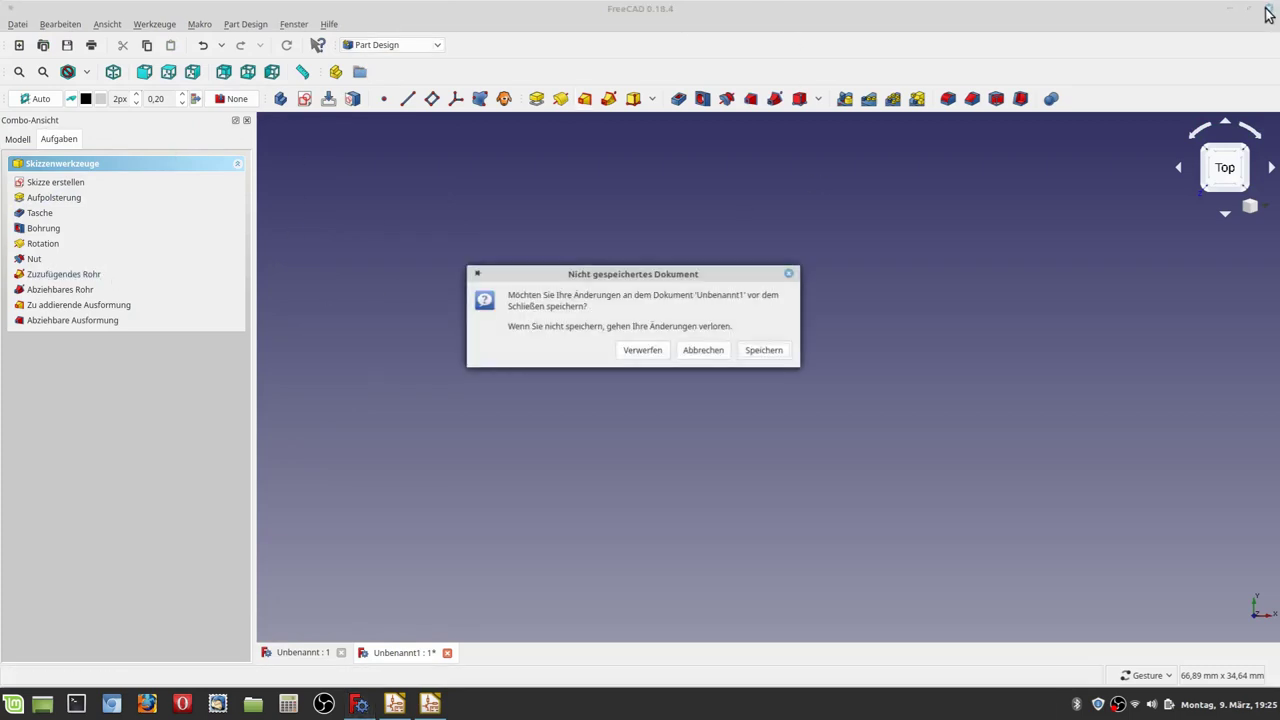
pyautogui.click(645, 350)
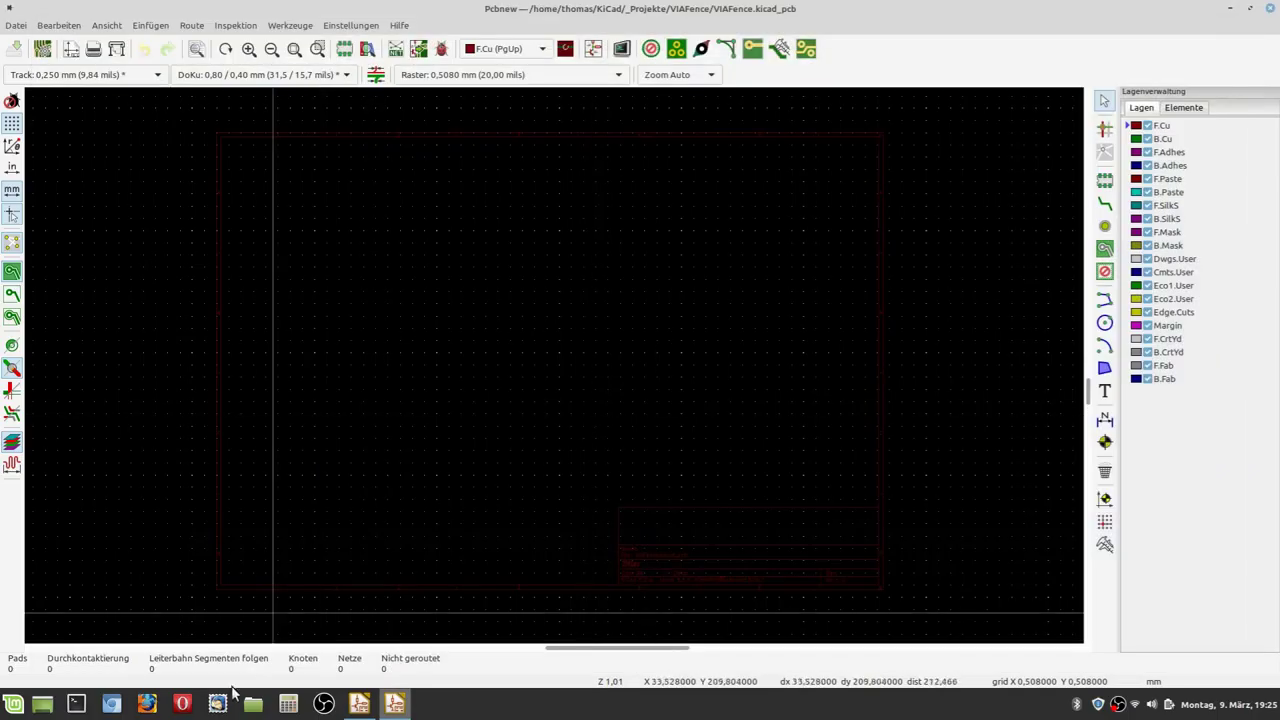
pyautogui.click(1230, 8)
pyautogui.doubleClick(62, 598)
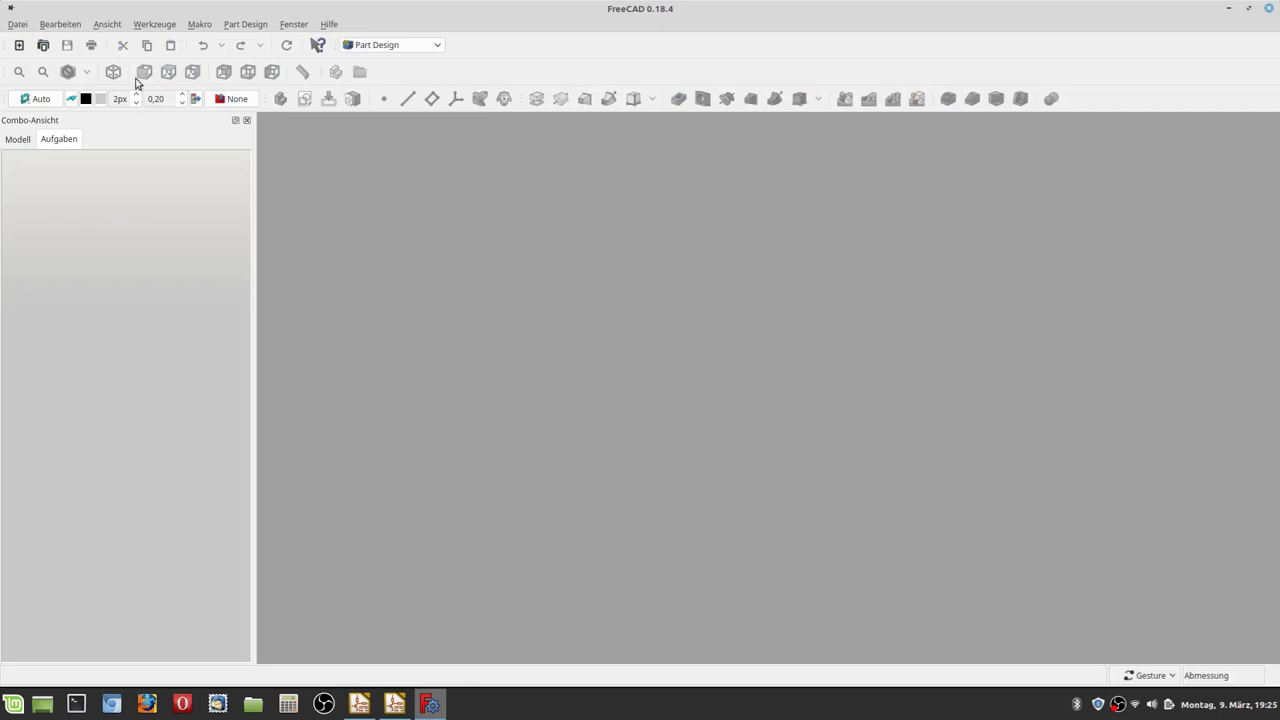
pyautogui.click(141, 28)
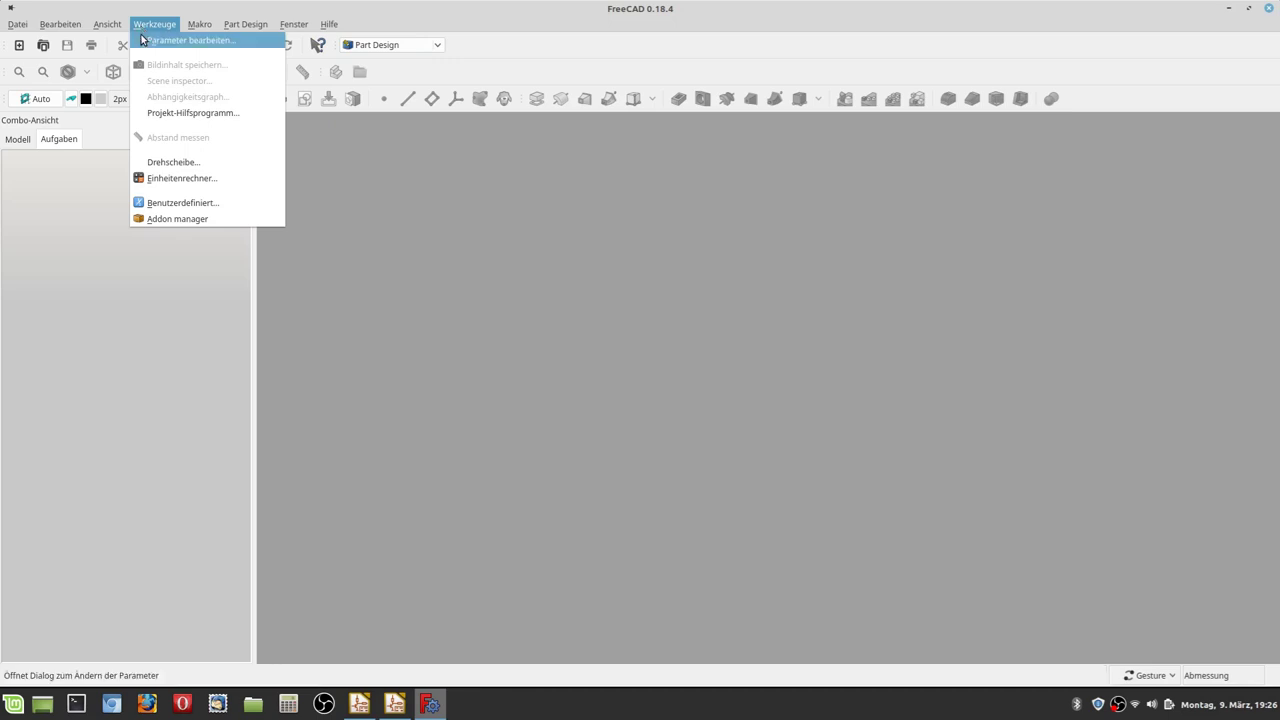
pyautogui.click(156, 219)
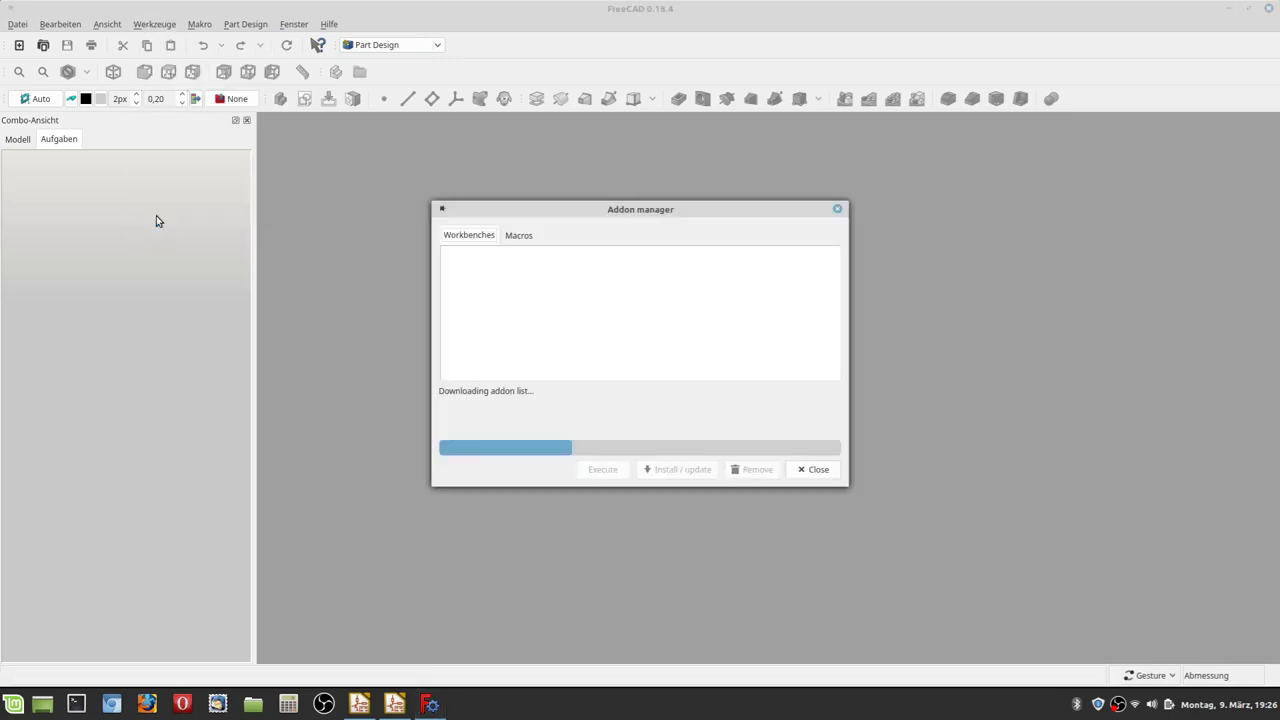
pyautogui.scroll(-2, 616, 296)
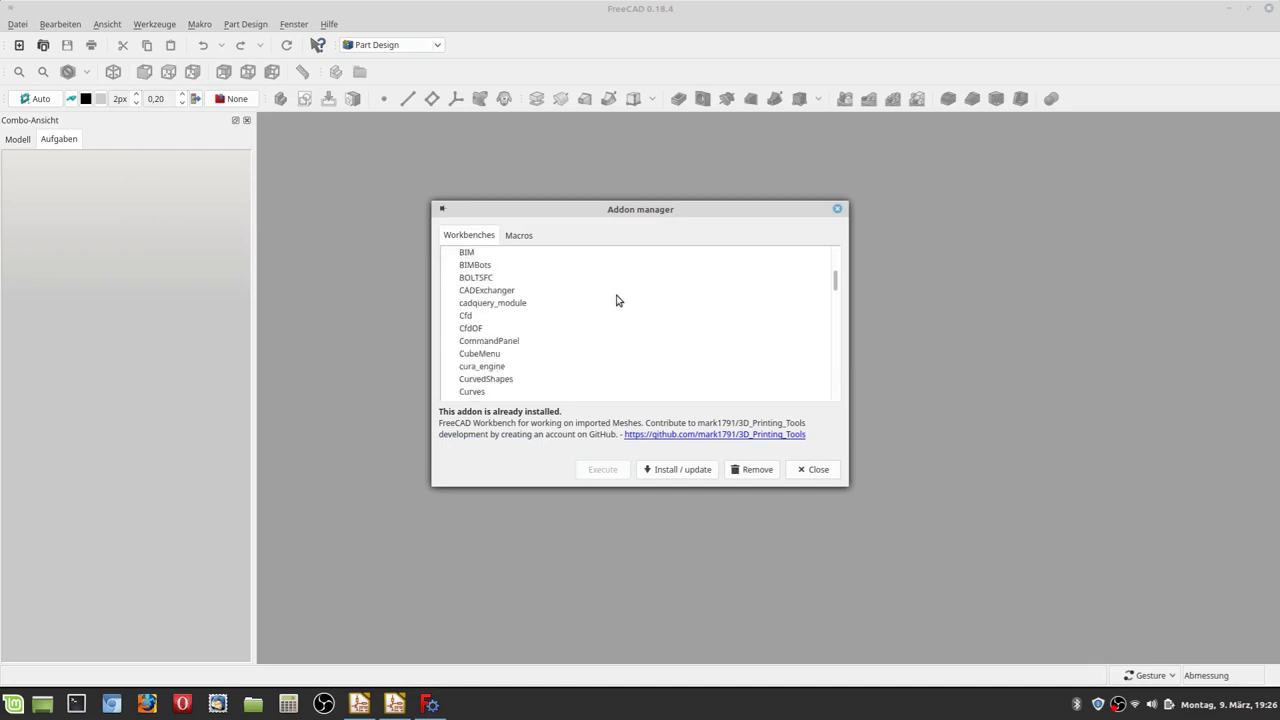
pyautogui.scroll(2, 614, 297)
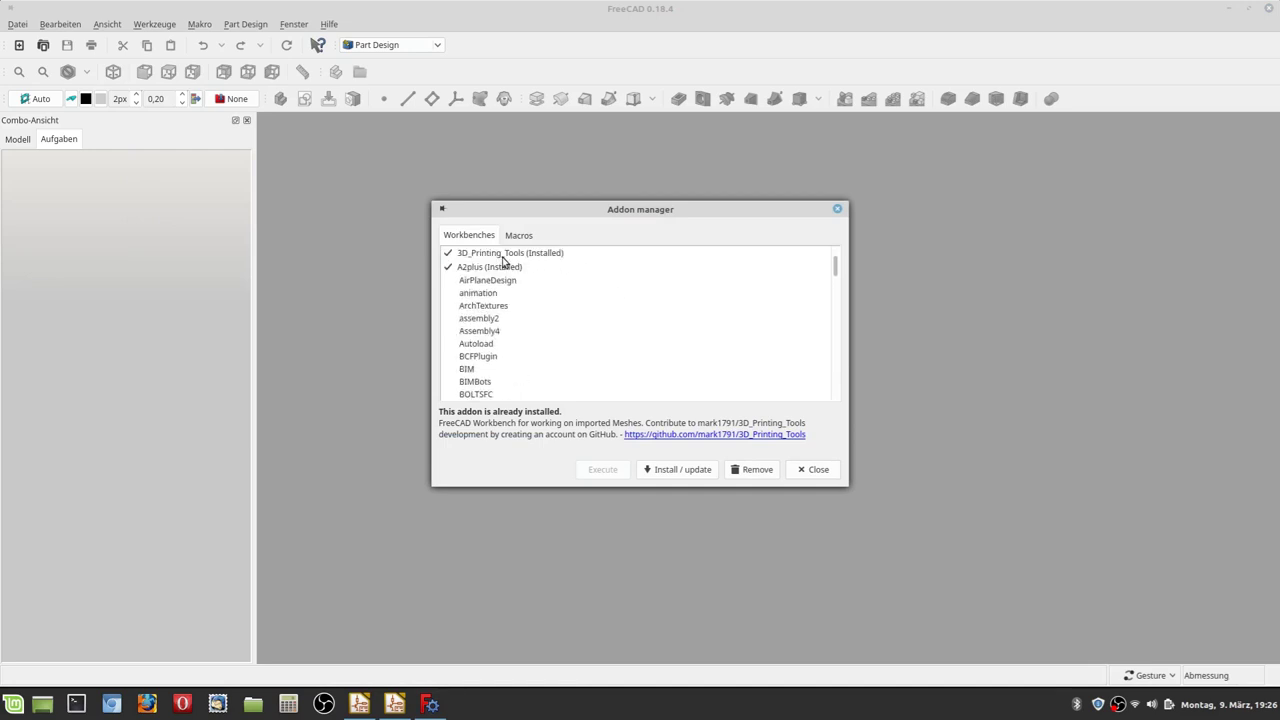
pyautogui.scroll(-2, 503, 291)
pyautogui.scroll(-2, 502, 291)
pyautogui.scroll(-2, 502, 291)
pyautogui.scroll(-2, 503, 291)
pyautogui.scroll(-2, 504, 291)
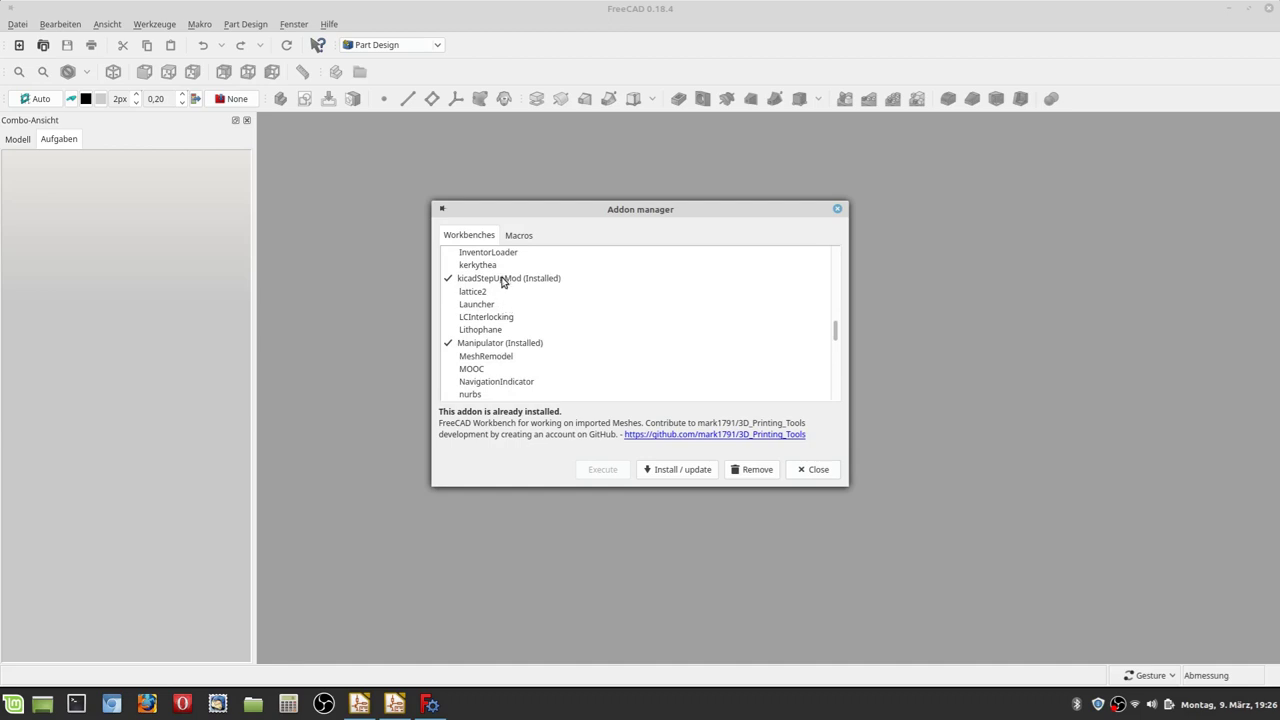
pyautogui.click(506, 280)
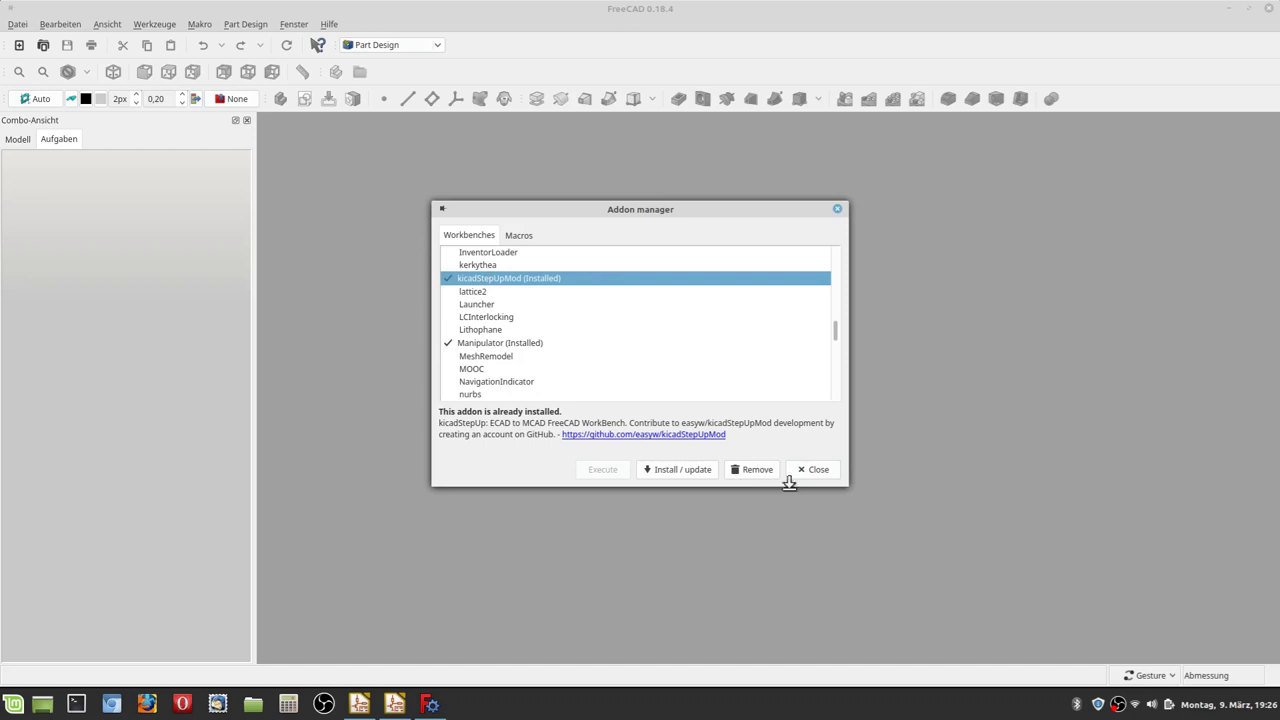
pyautogui.click(809, 474)
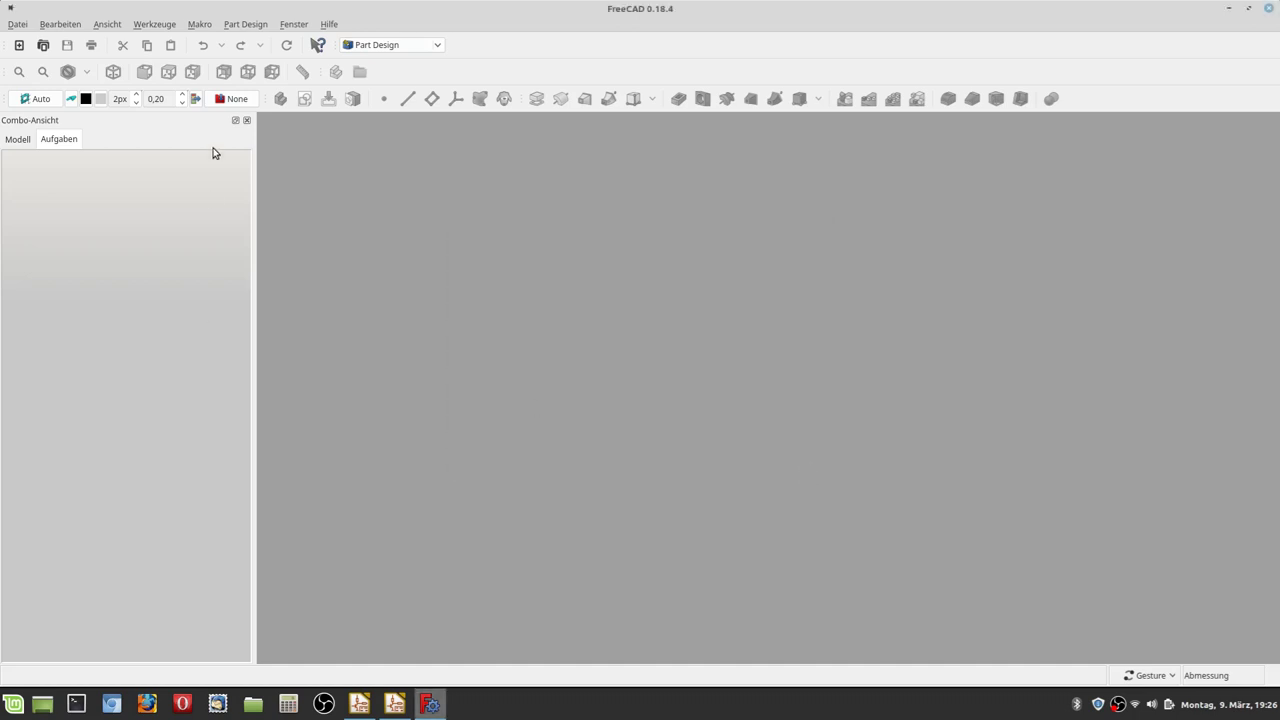
pyautogui.click(16, 142)
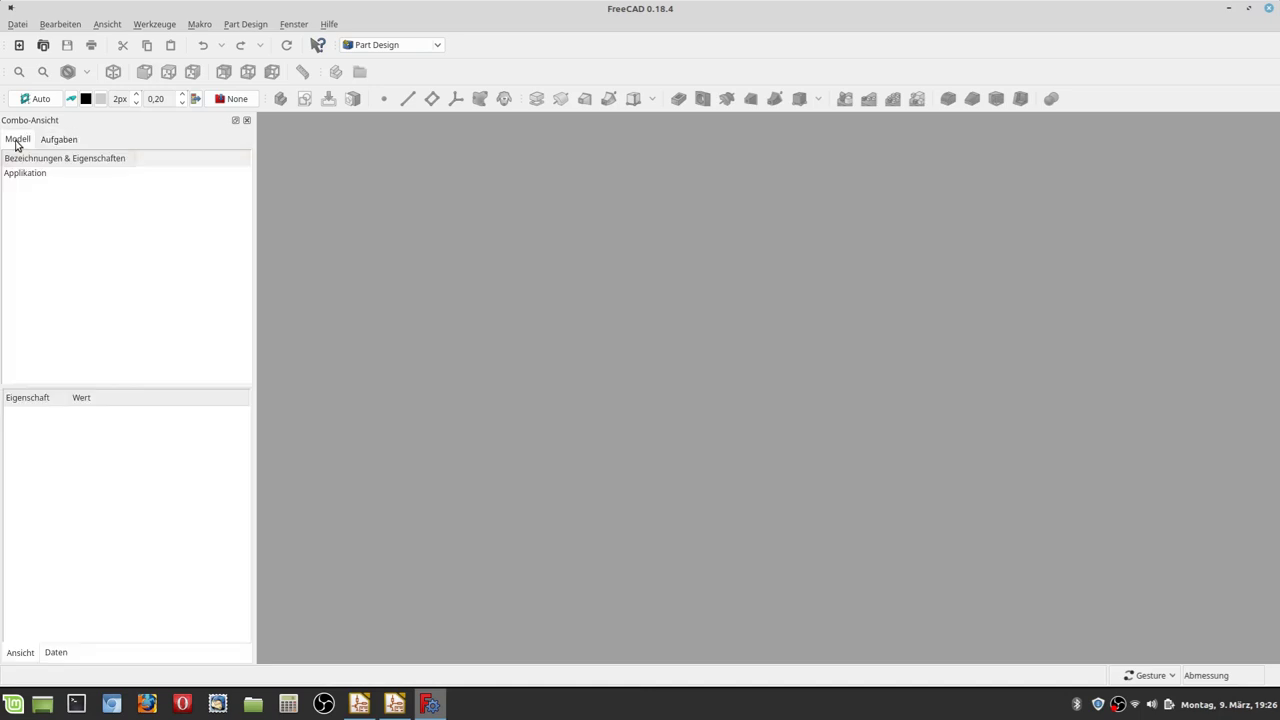
# Step: Start a new document, add a Body, and begin a sketch on the XY_Plane
pyautogui.click(19, 45)
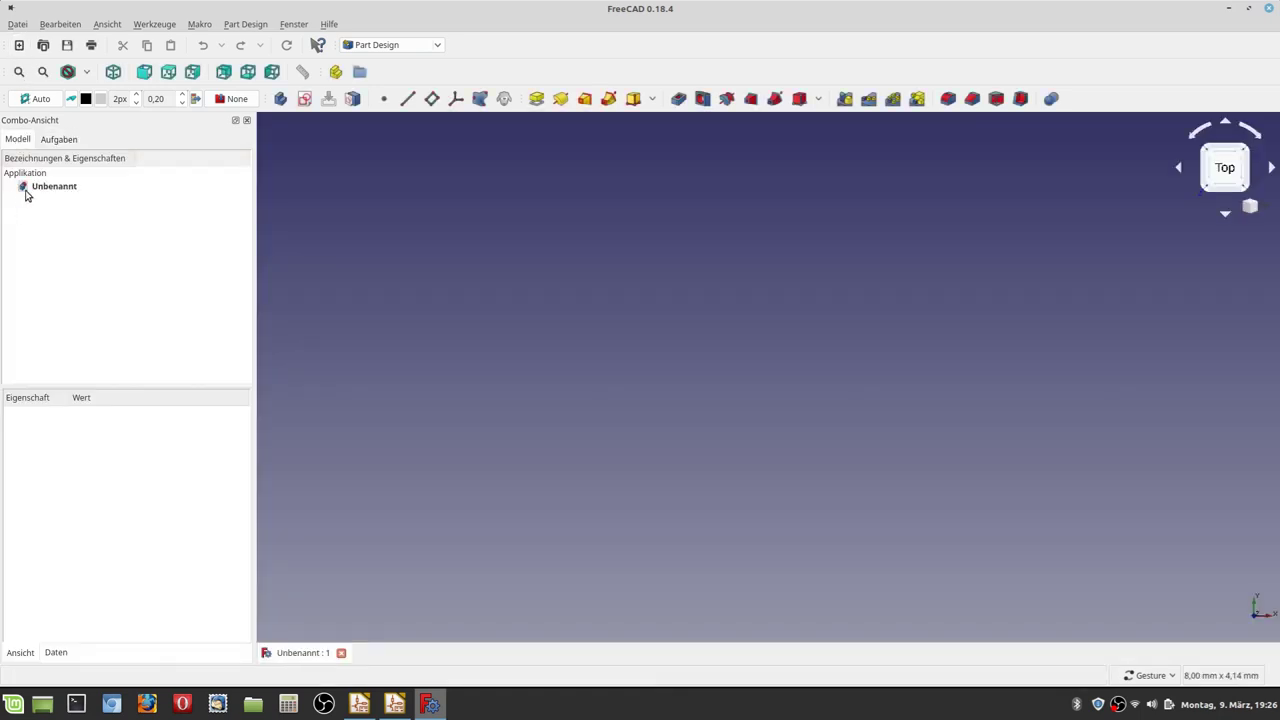
pyautogui.click(56, 140)
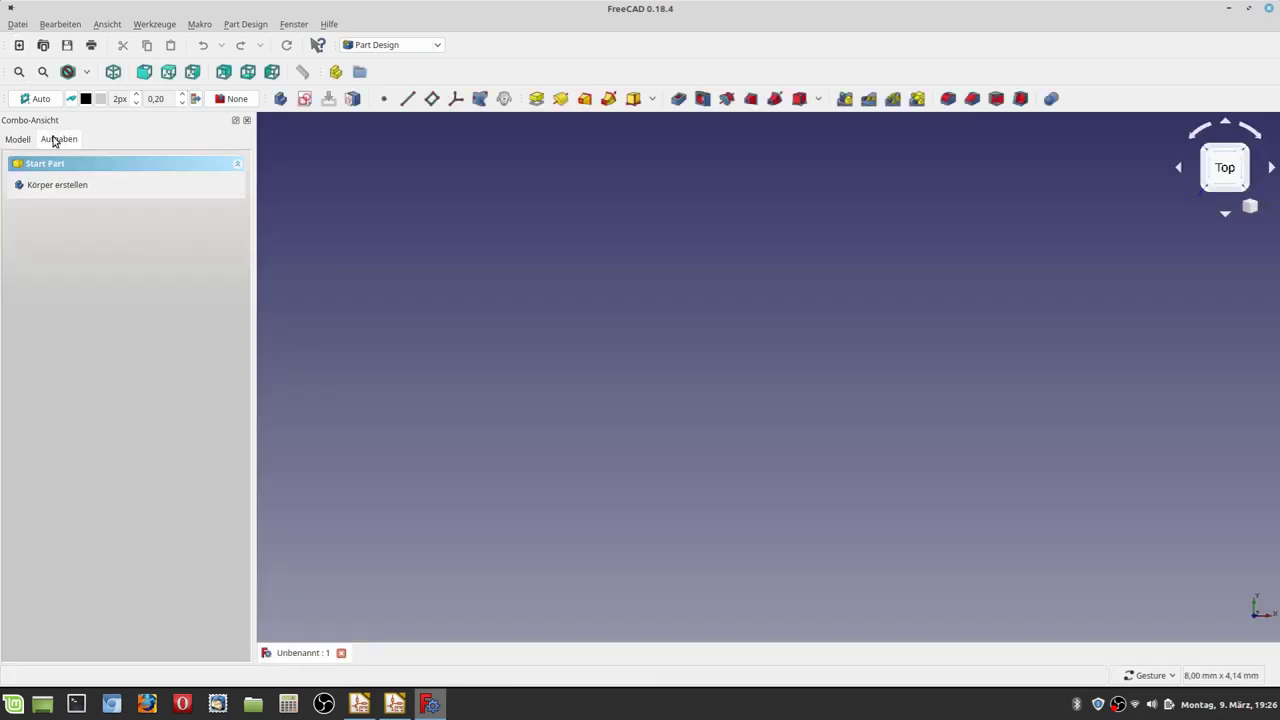
pyautogui.click(51, 188)
pyautogui.click(53, 229)
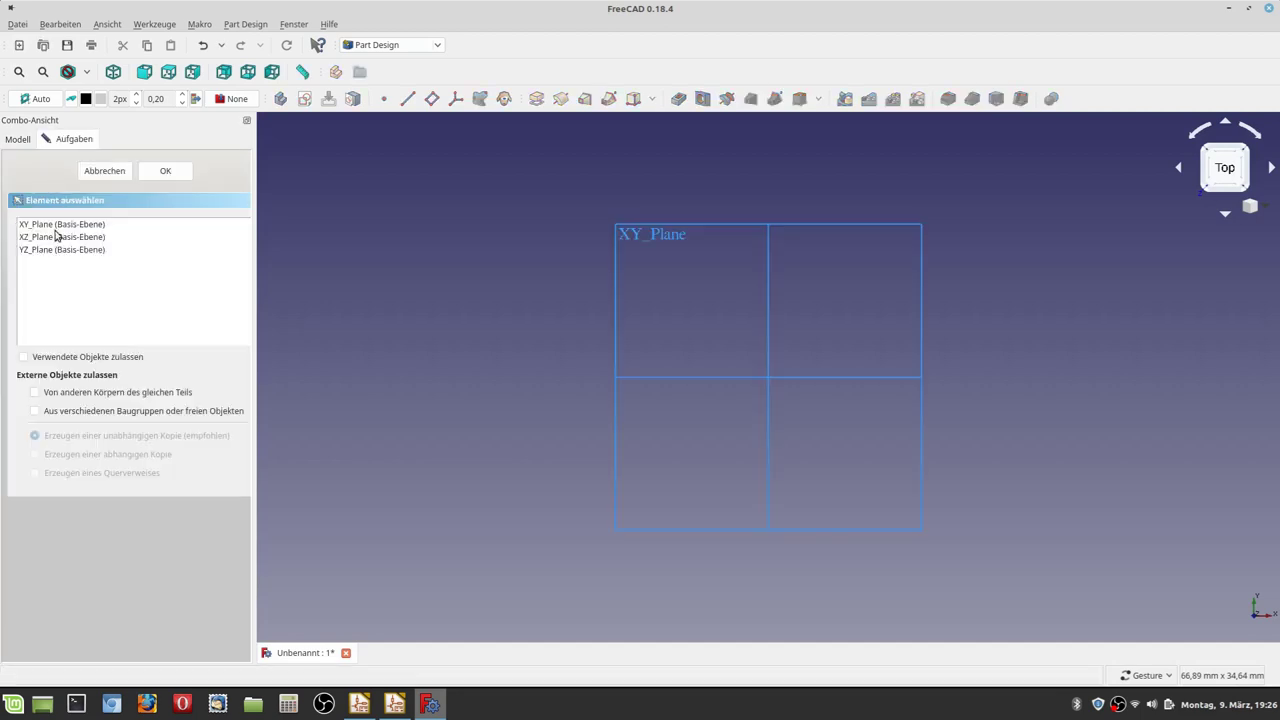
pyautogui.click(56, 225)
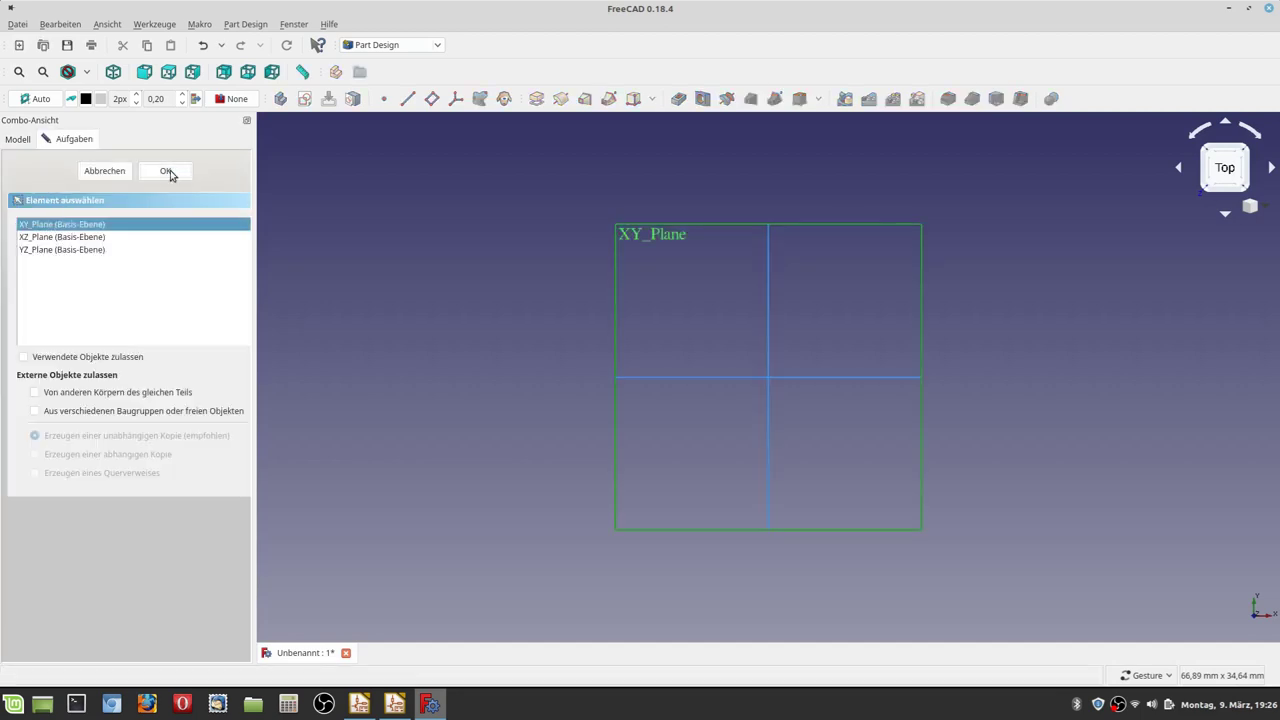
pyautogui.click(167, 171)
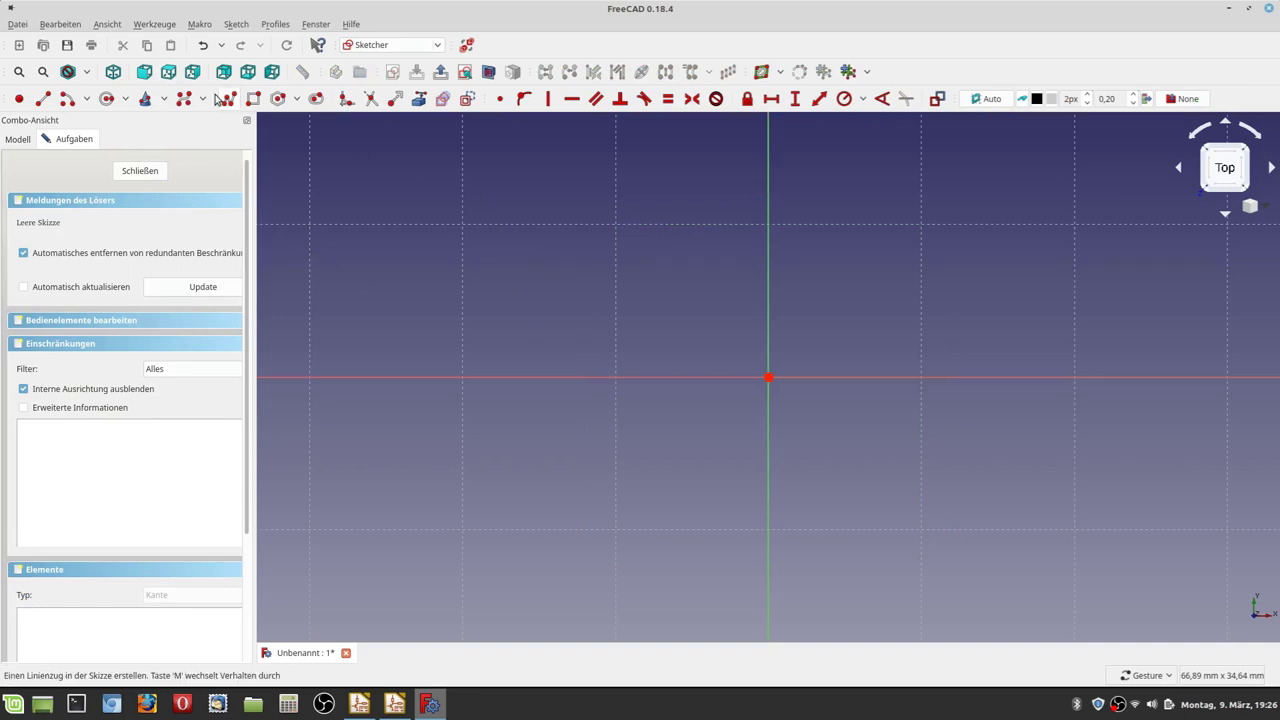
# Step: Draw a rectangle and constrain its corners symmetric about the sketch origin
pyautogui.click(252, 98)
pyautogui.click(517, 225)
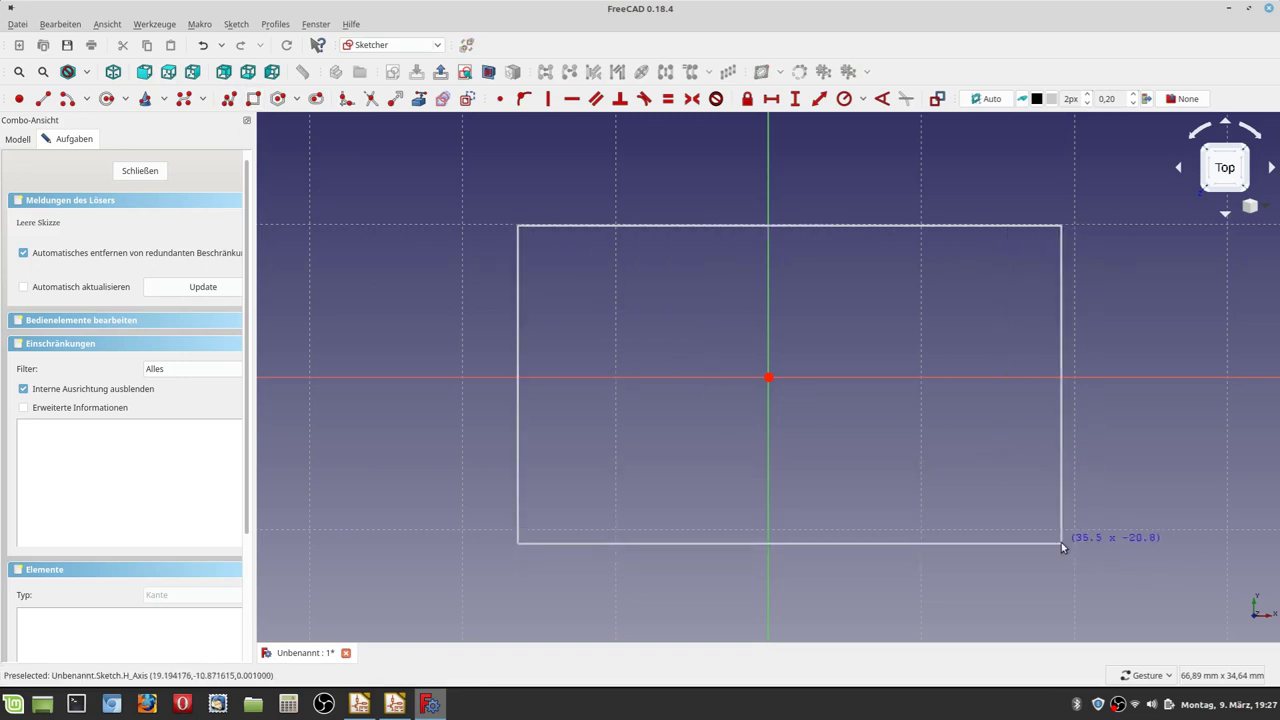
pyautogui.click(1029, 520)
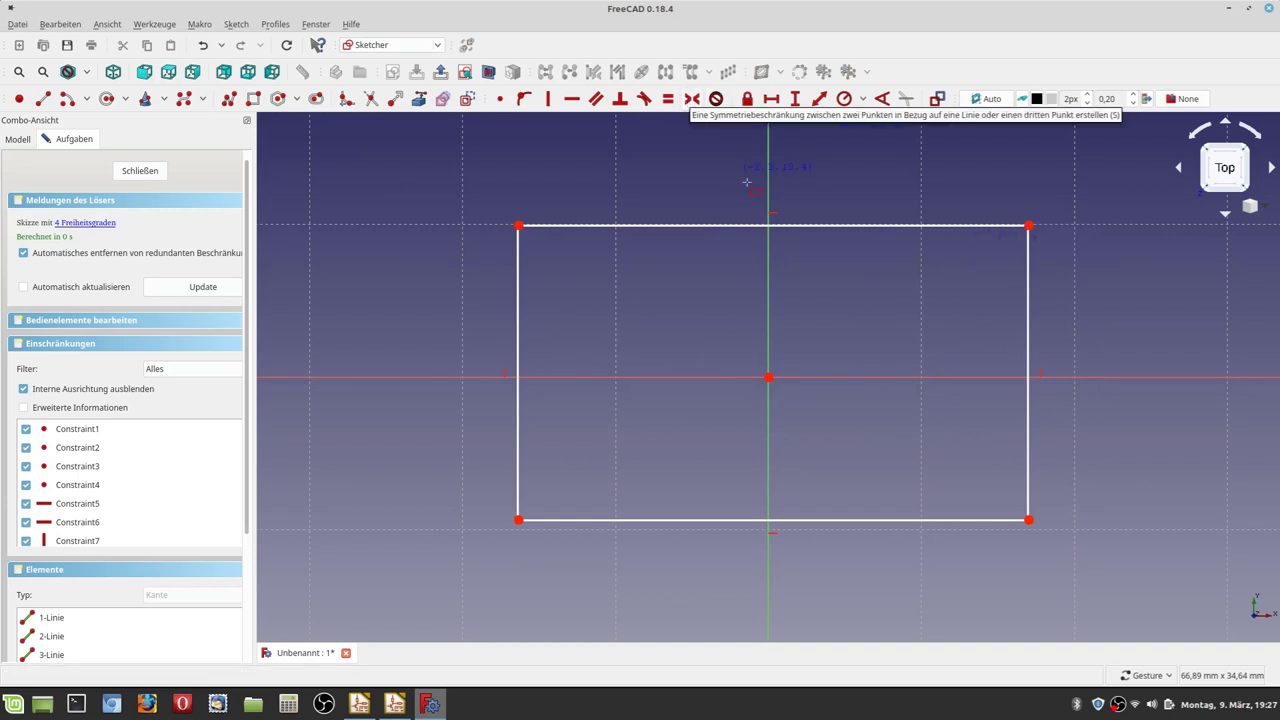
pyautogui.click(690, 99)
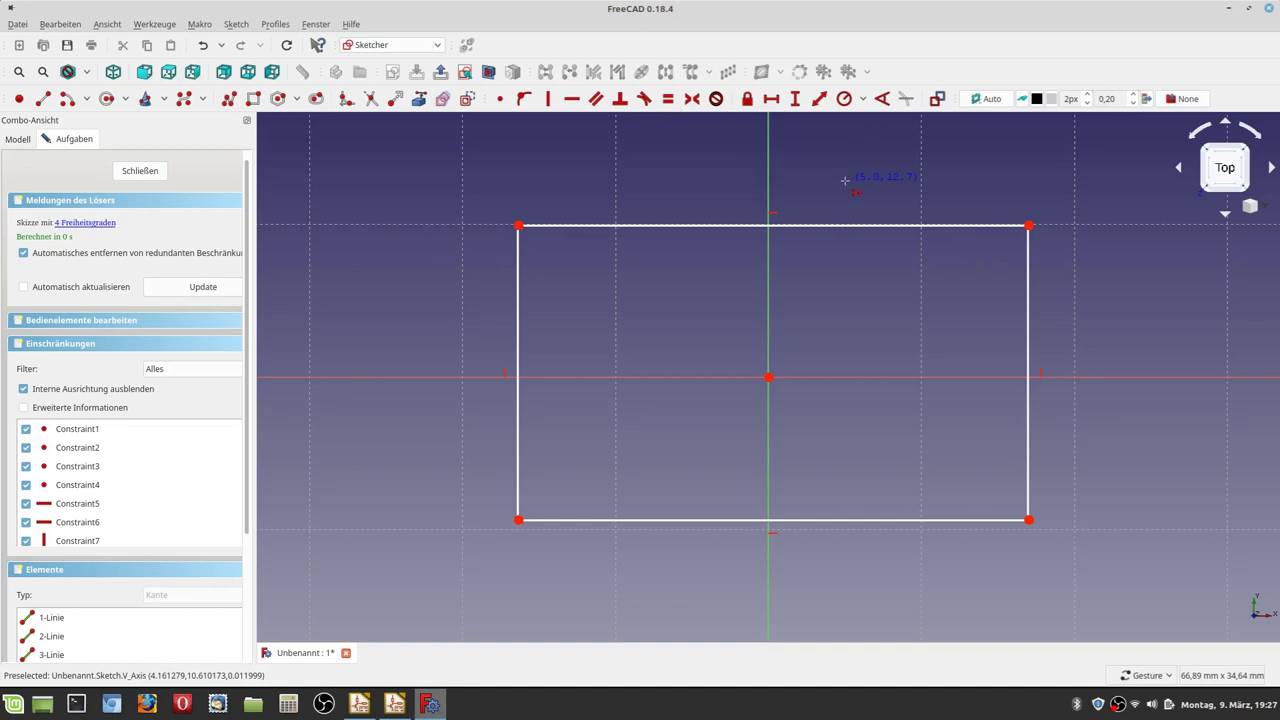
pyautogui.click(1029, 225)
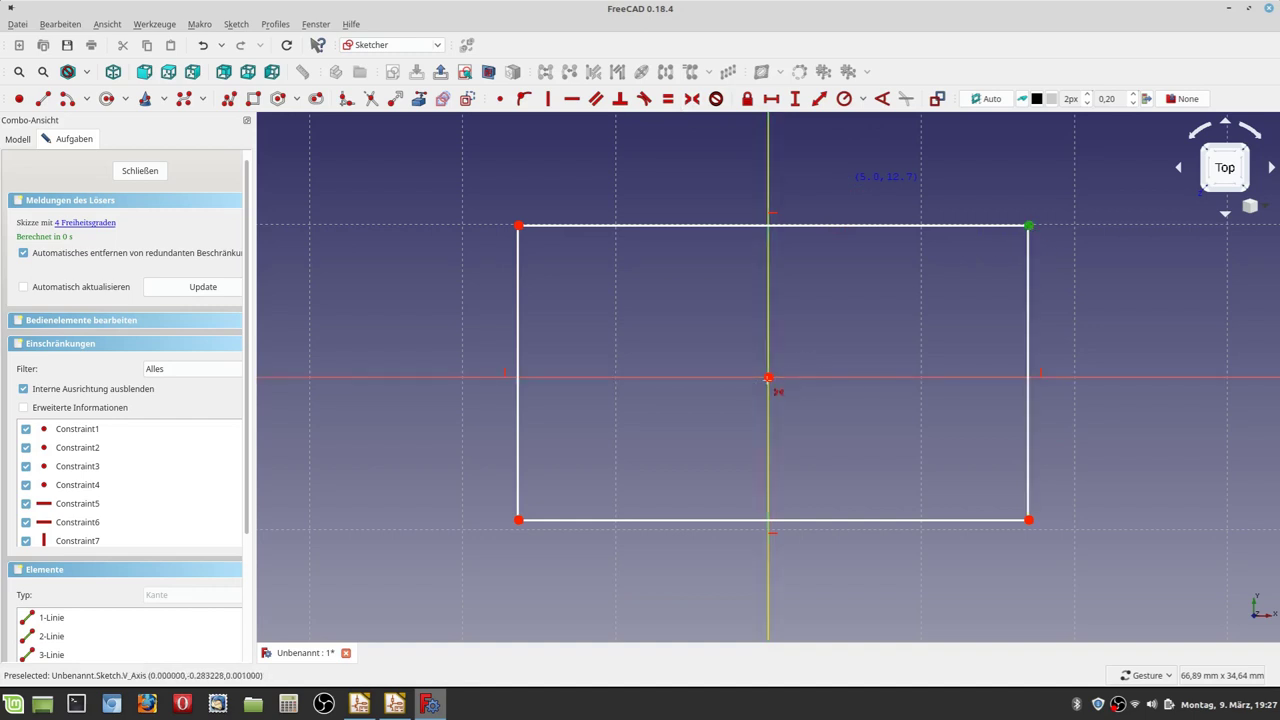
pyautogui.click(768, 378)
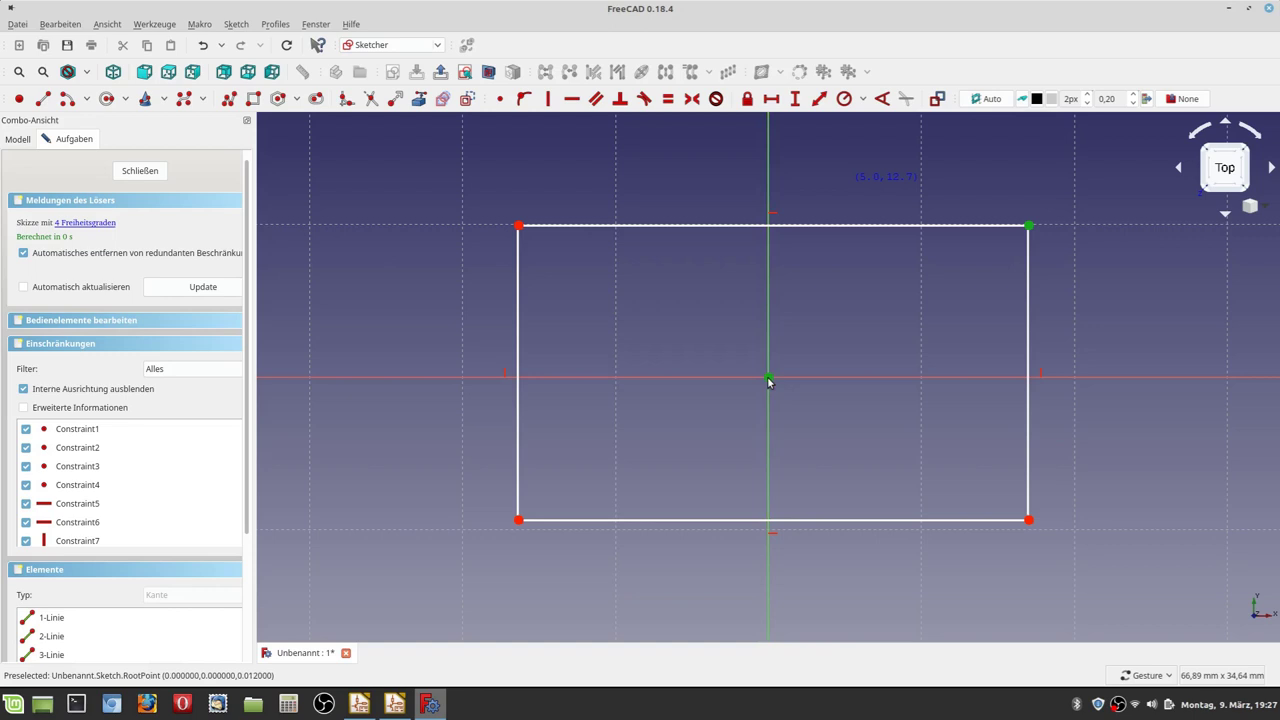
pyautogui.click(518, 521)
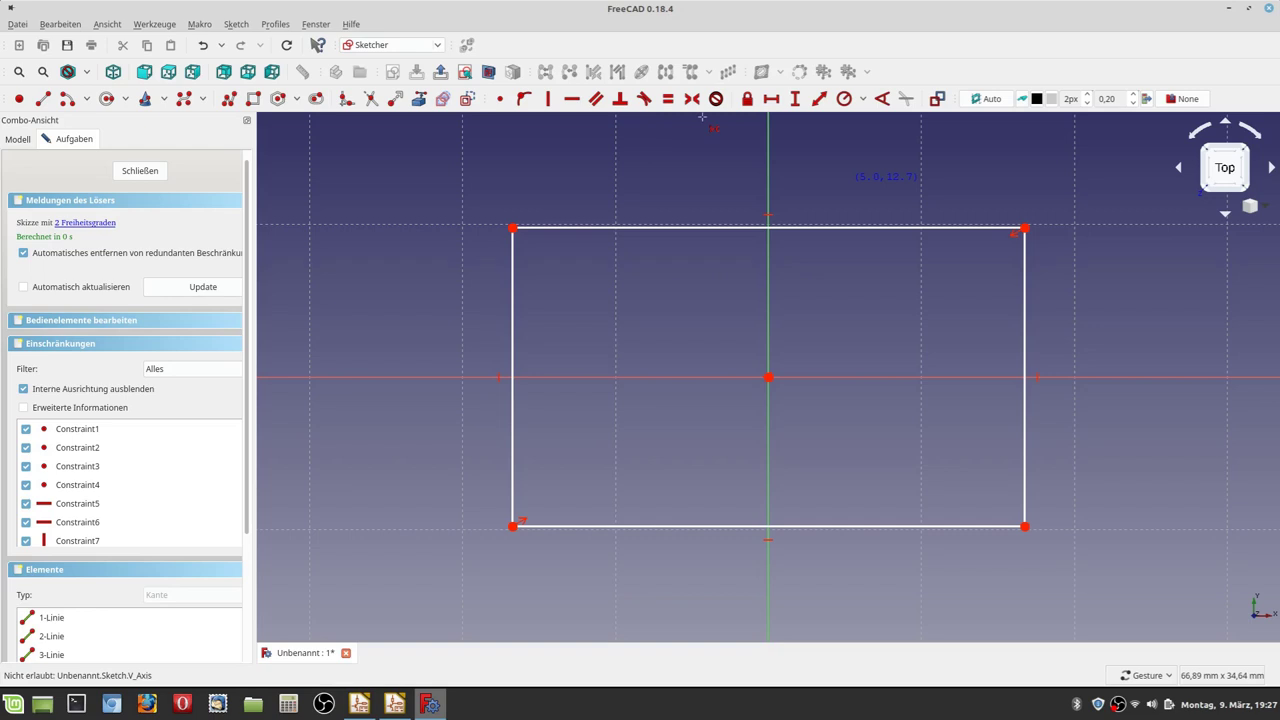
# Step: Constrain the rectangle to 100 mm wide and 50 mm high, close the sketch, and return to Pcbnew
pyautogui.click(797, 230)
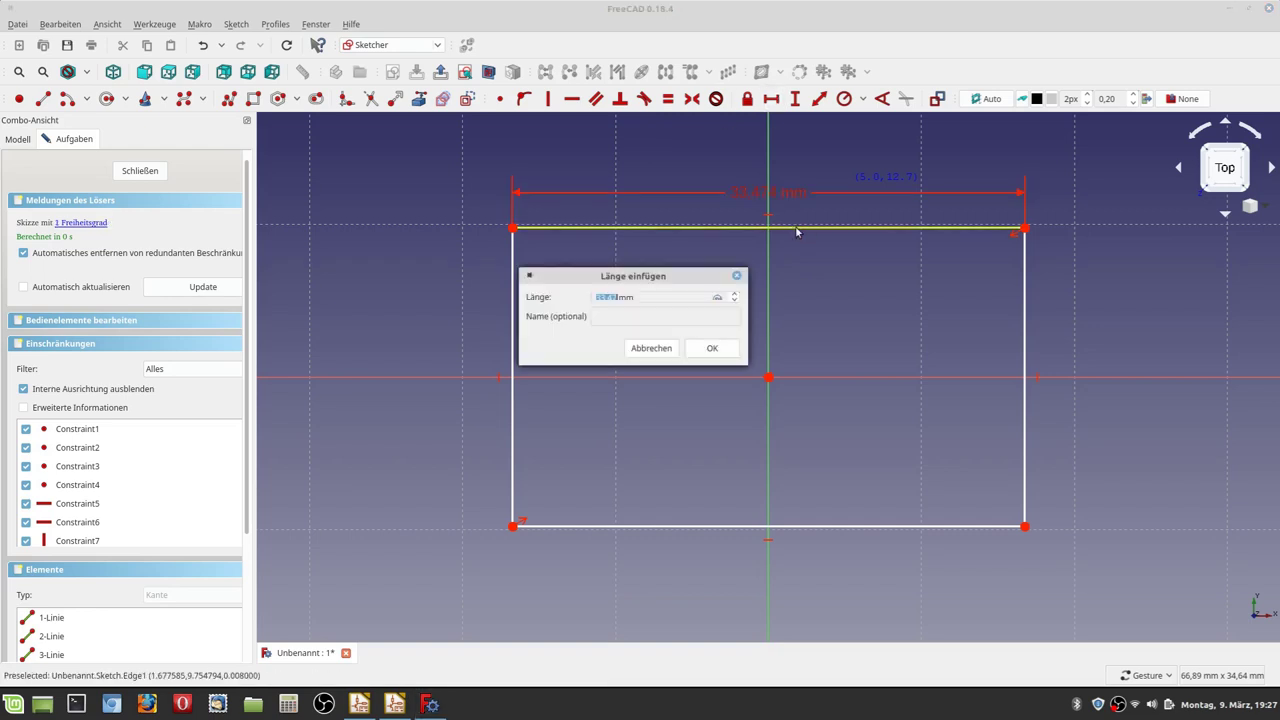
pyautogui.write('100')
pyautogui.press('Return')
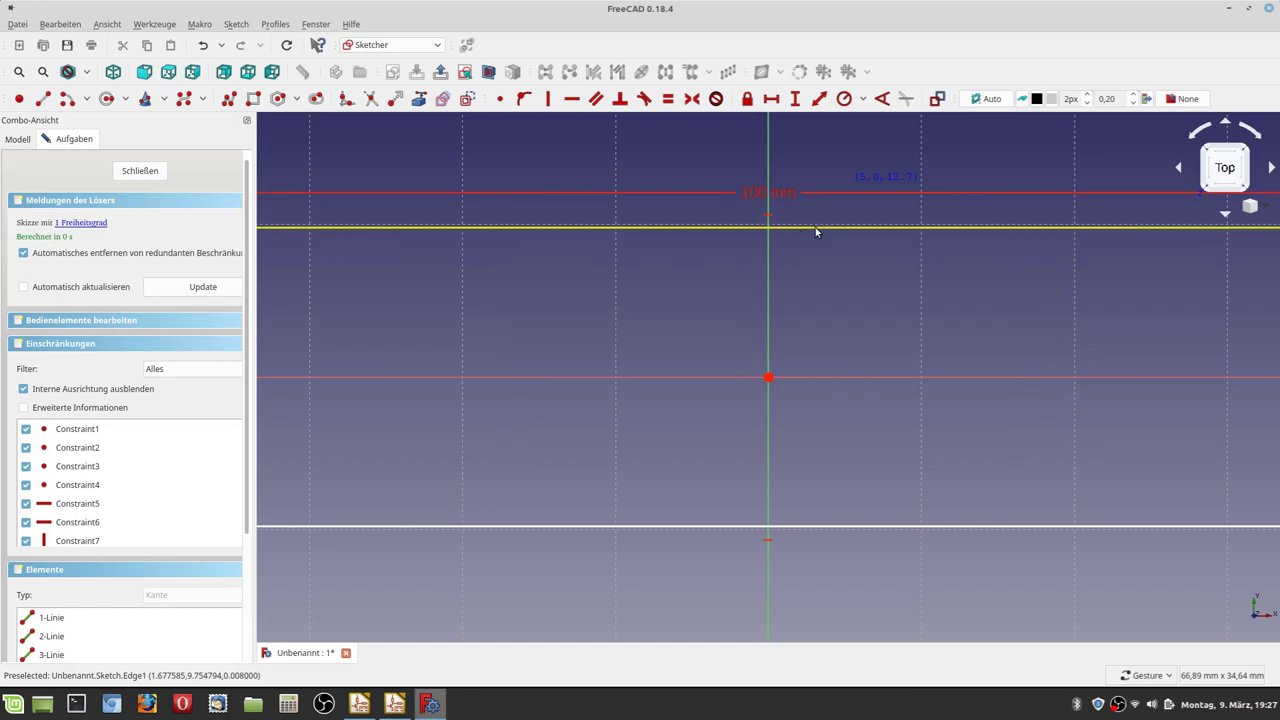
pyautogui.scroll(-5, 870, 232)
pyautogui.click(793, 100)
pyautogui.click(1073, 292)
pyautogui.write('50')
pyautogui.press('Return')
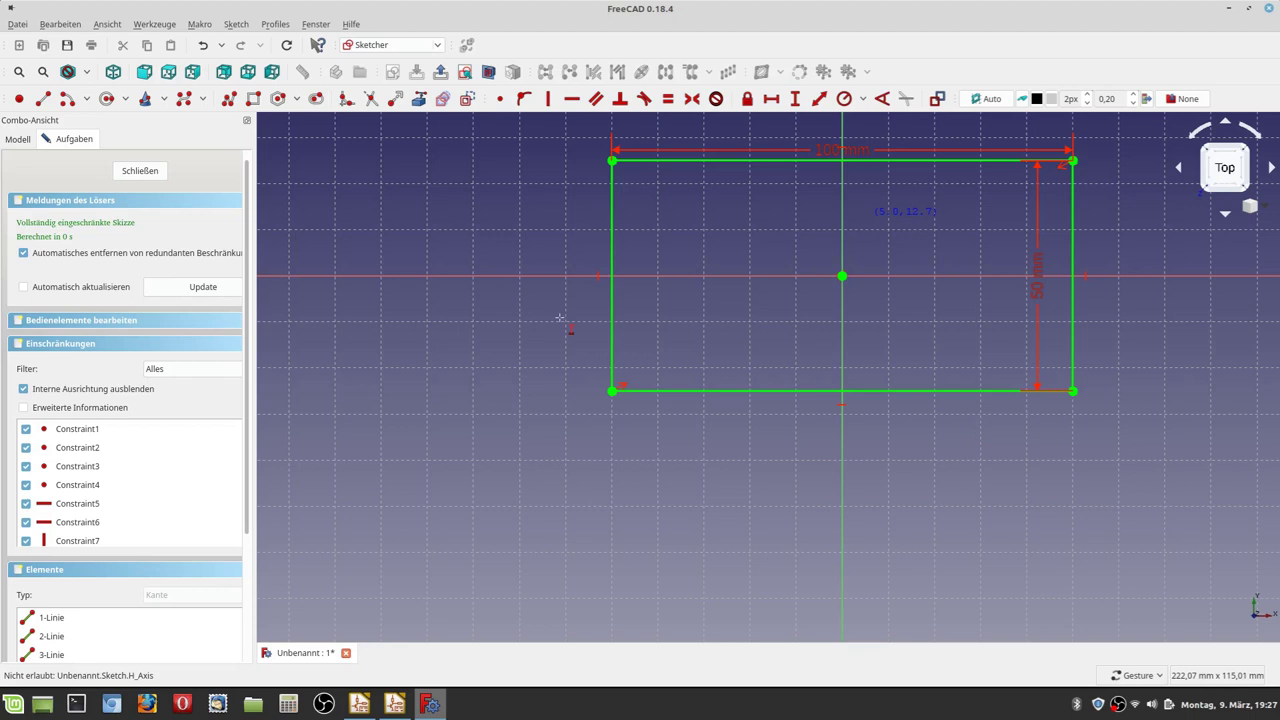
pyautogui.click(150, 171)
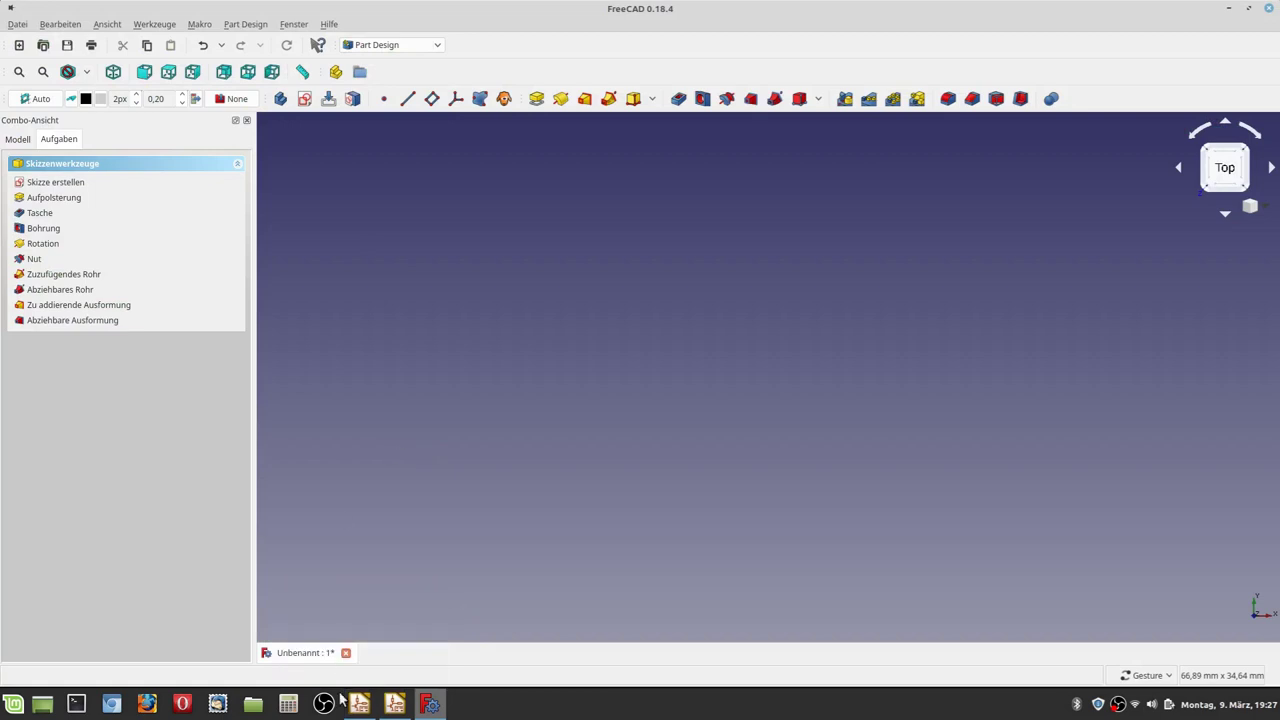
pyautogui.click(394, 704)
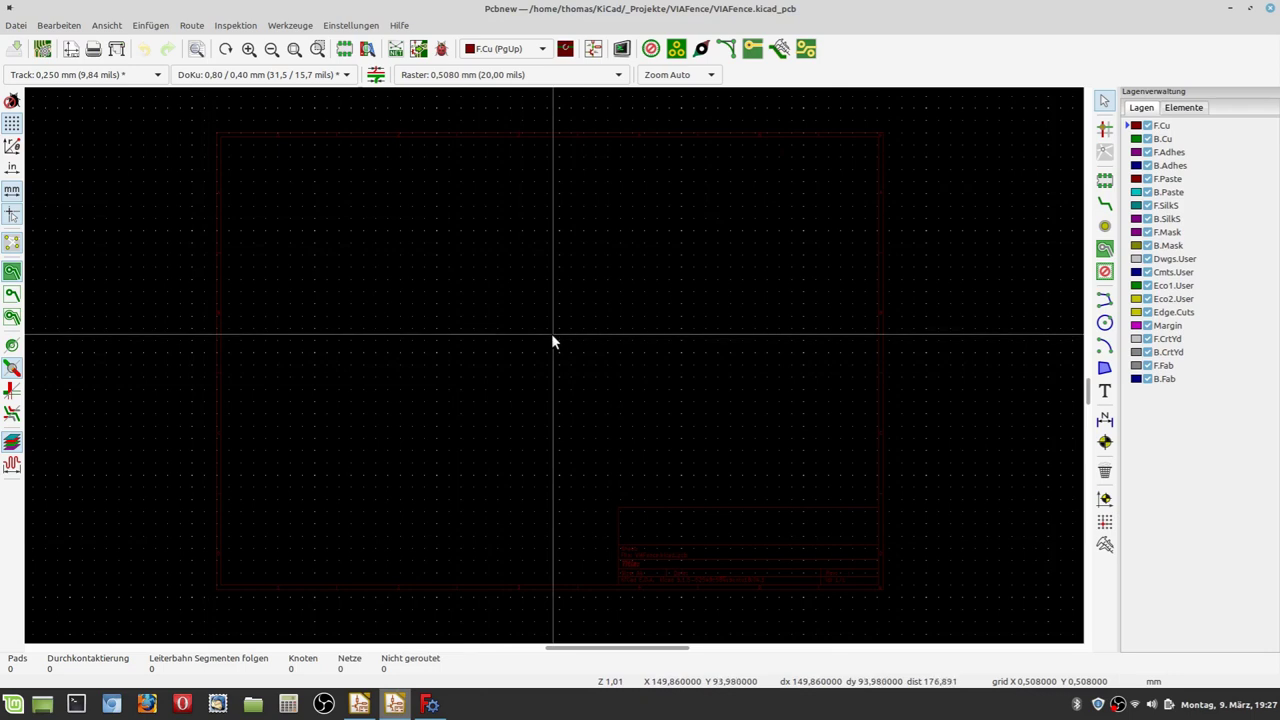
pyautogui.scroll(-1, 328, 301)
pyautogui.hscroll(2, 506, 251)
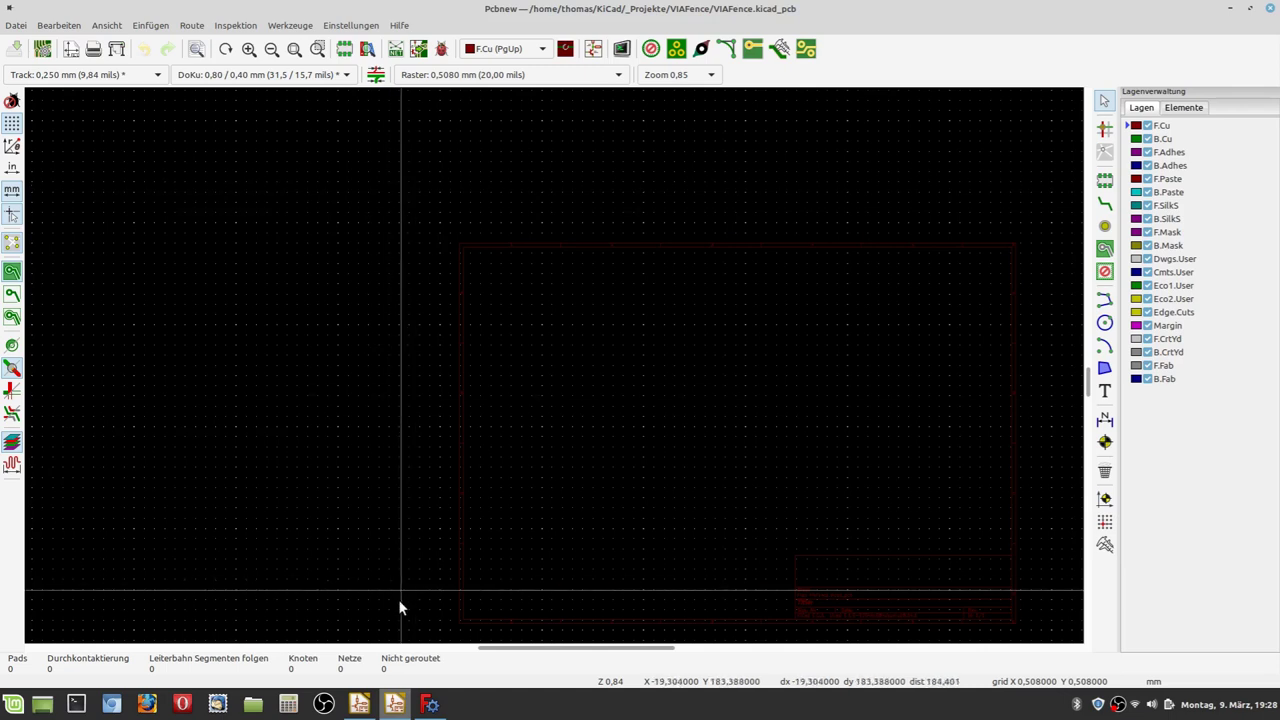
pyautogui.click(430, 705)
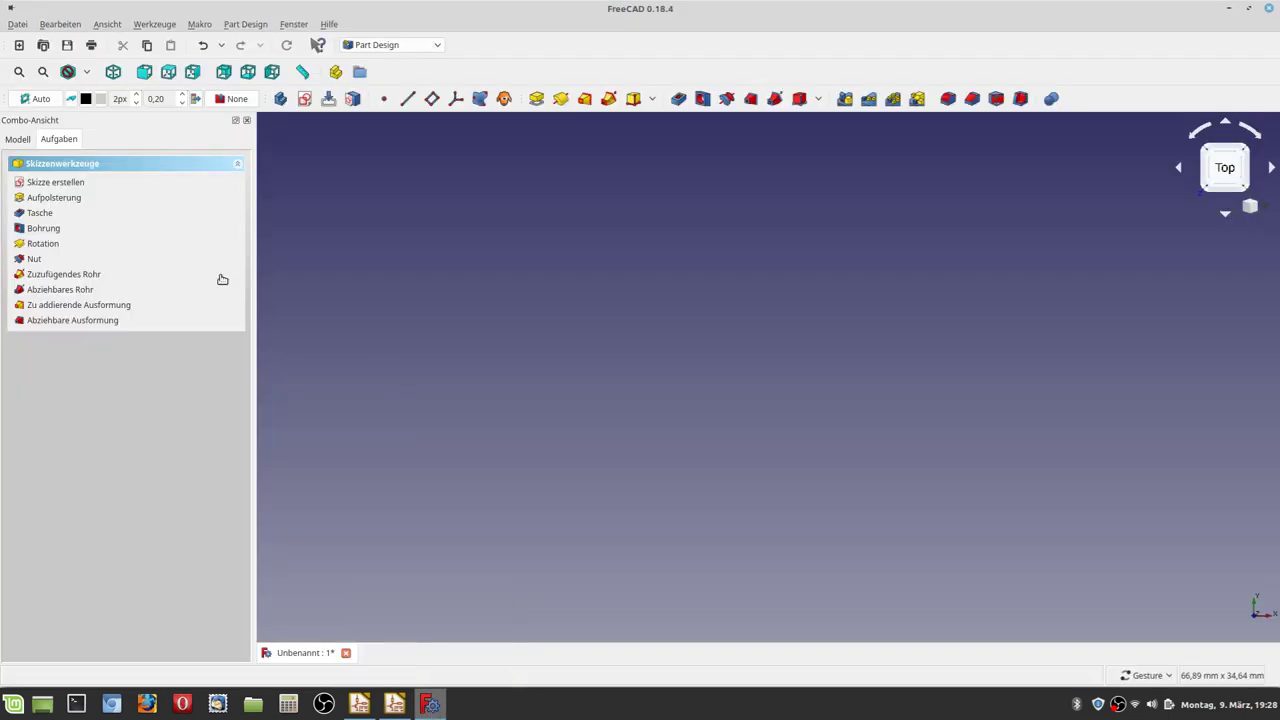
# Step: Select the Sketch in the model tree and switch to the KiCadStepUp workbench
pyautogui.click(18, 139)
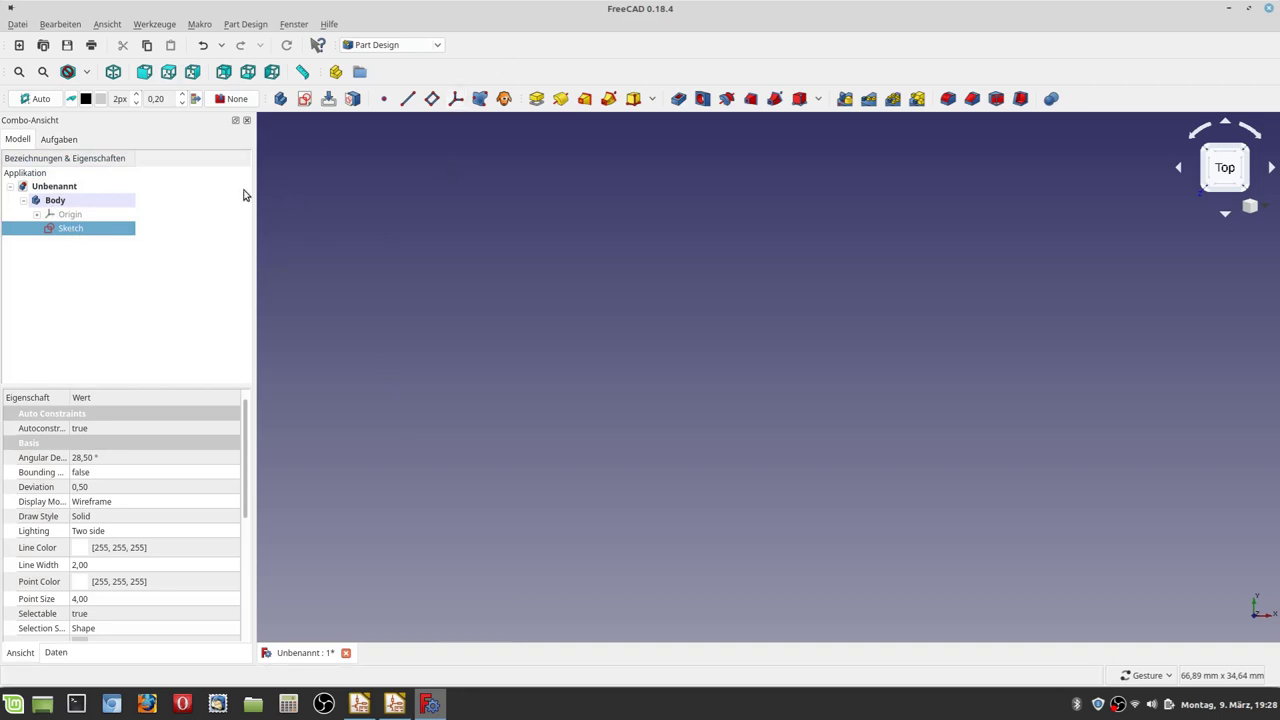
pyautogui.click(380, 46)
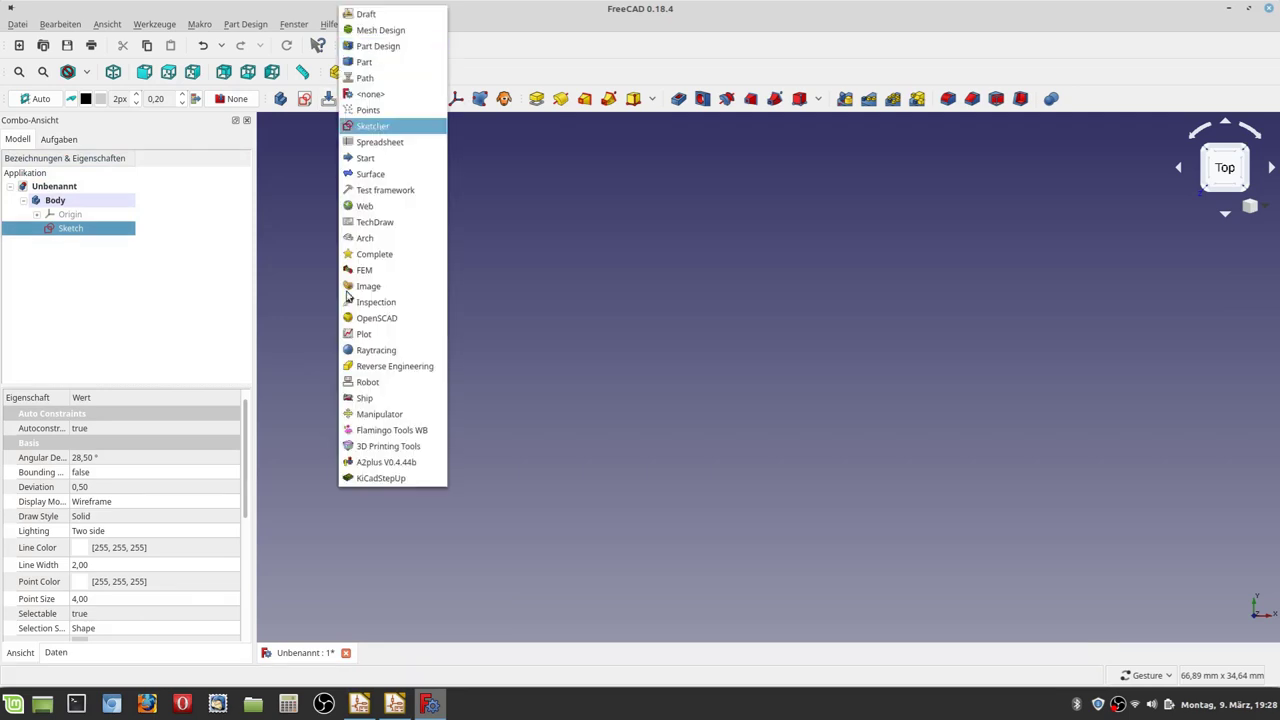
pyautogui.click(366, 478)
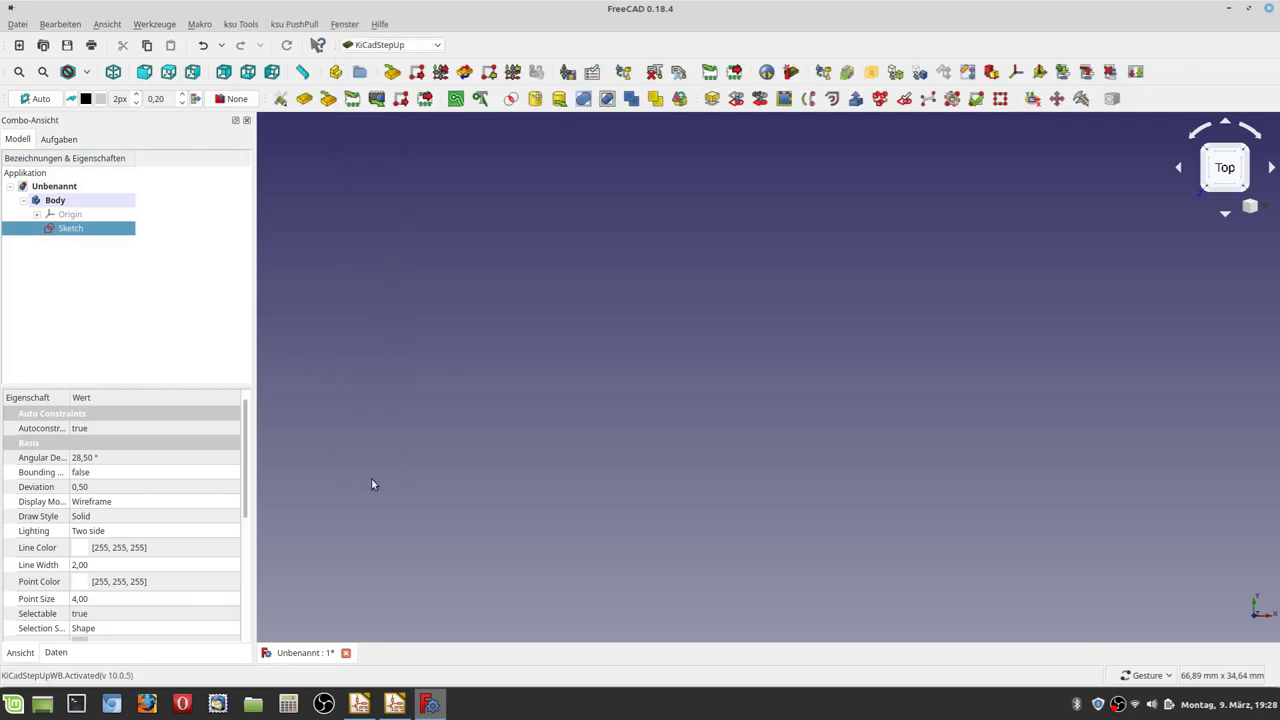
# Step: Push the sketch to Edge.Cuts, overwrite VIAFence.kicad_pcb, and dismiss the follow-up messages
pyautogui.click(401, 100)
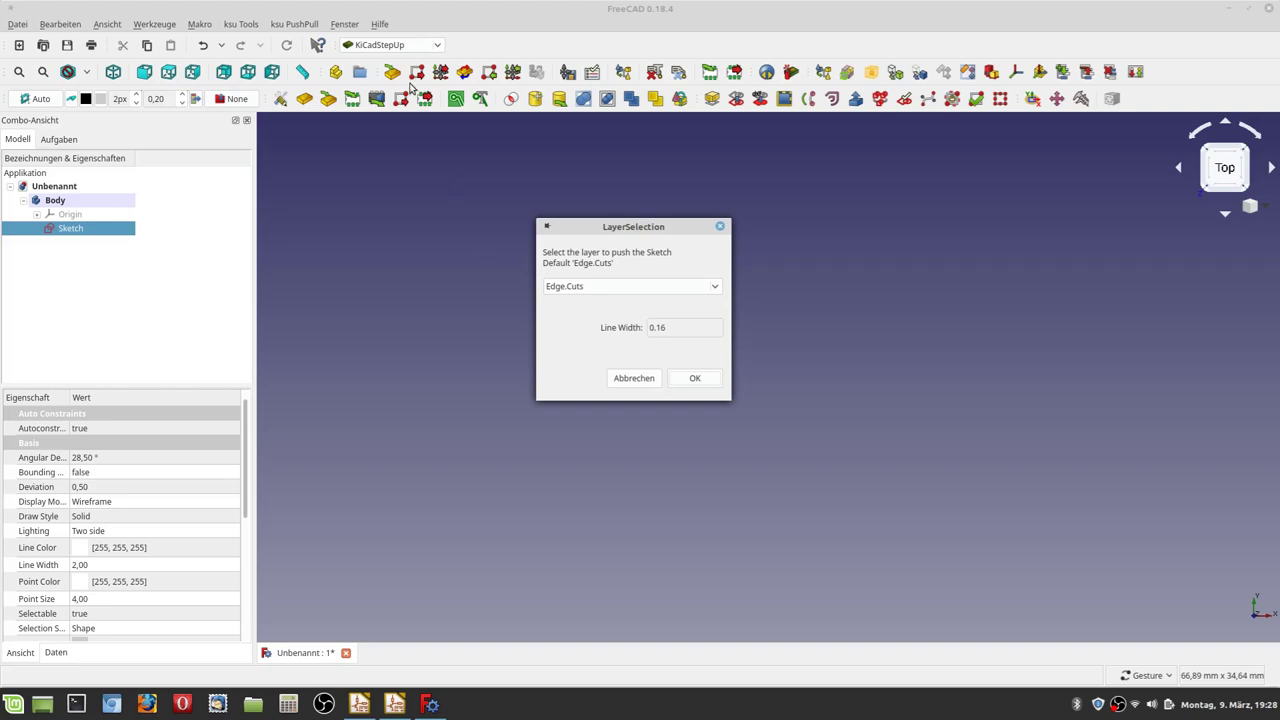
pyautogui.click(612, 290)
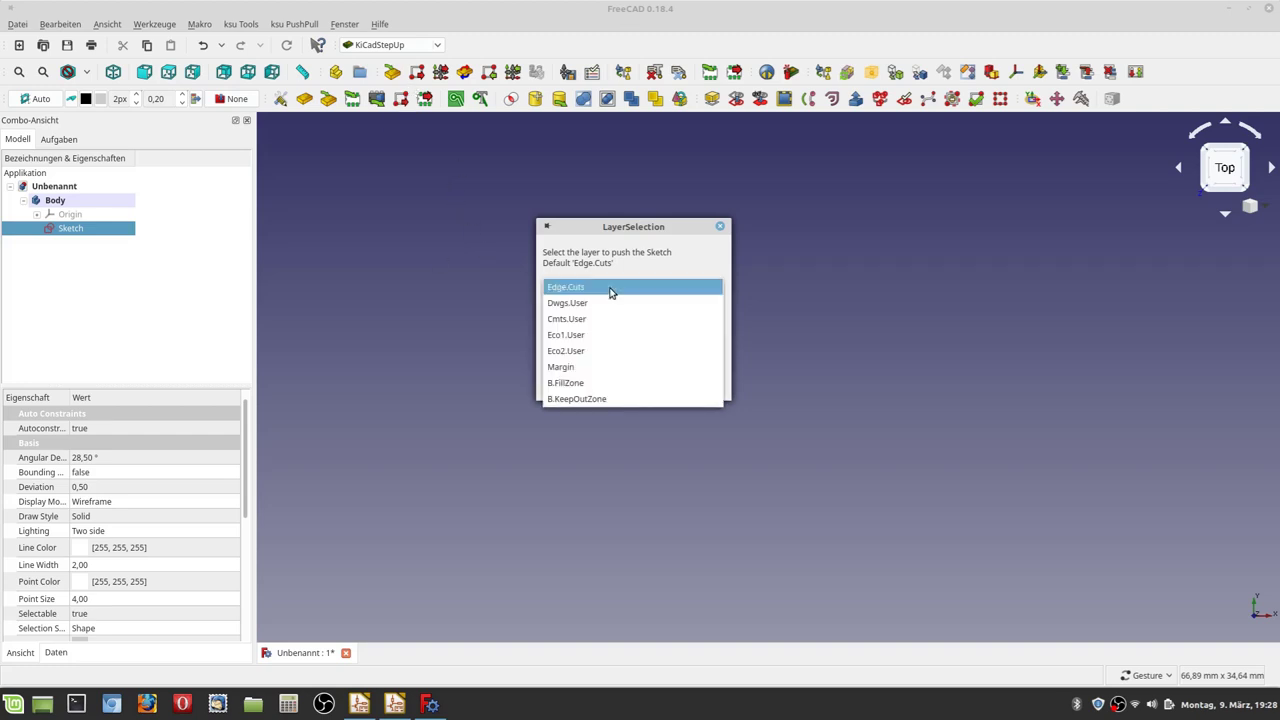
pyautogui.click(610, 291)
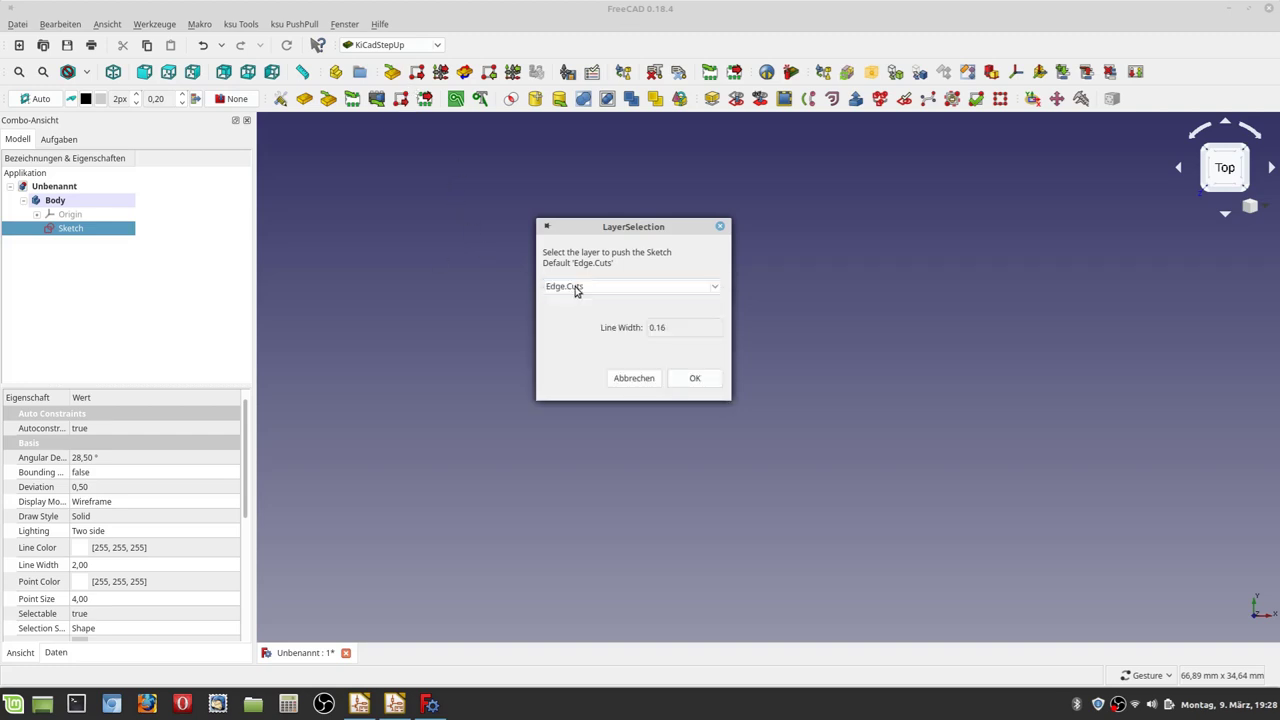
pyautogui.click(691, 378)
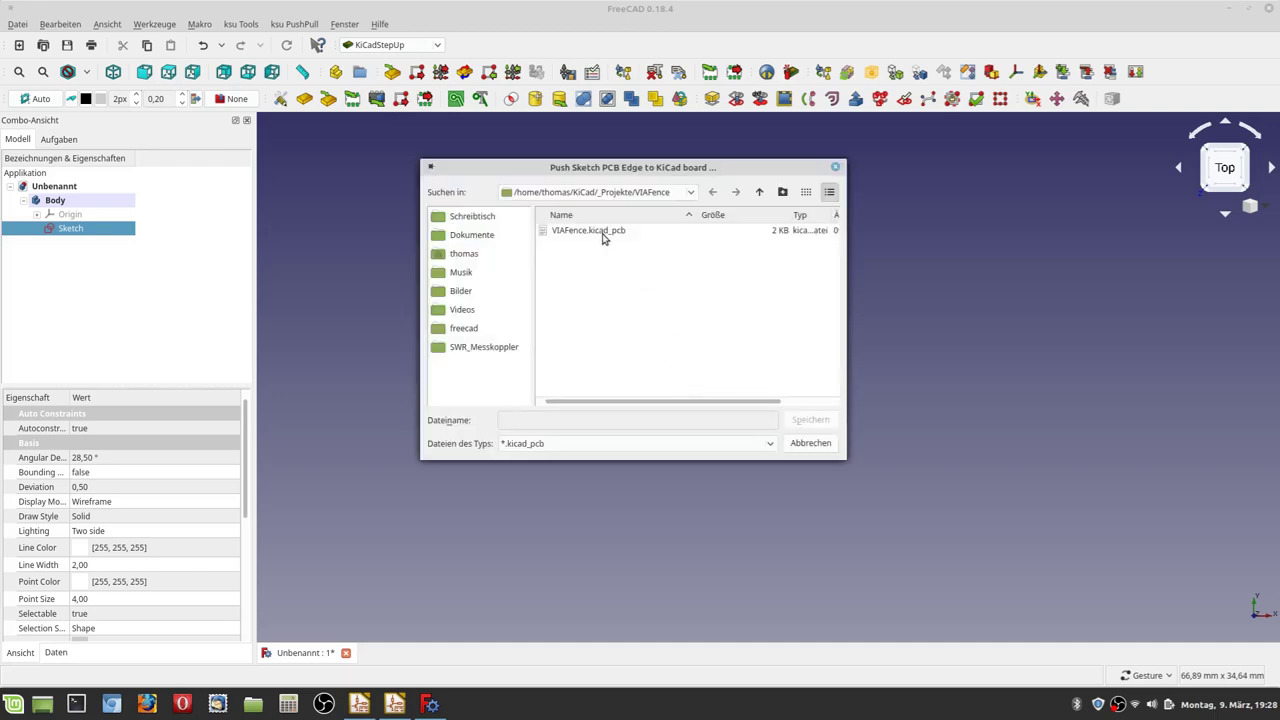
pyautogui.click(602, 234)
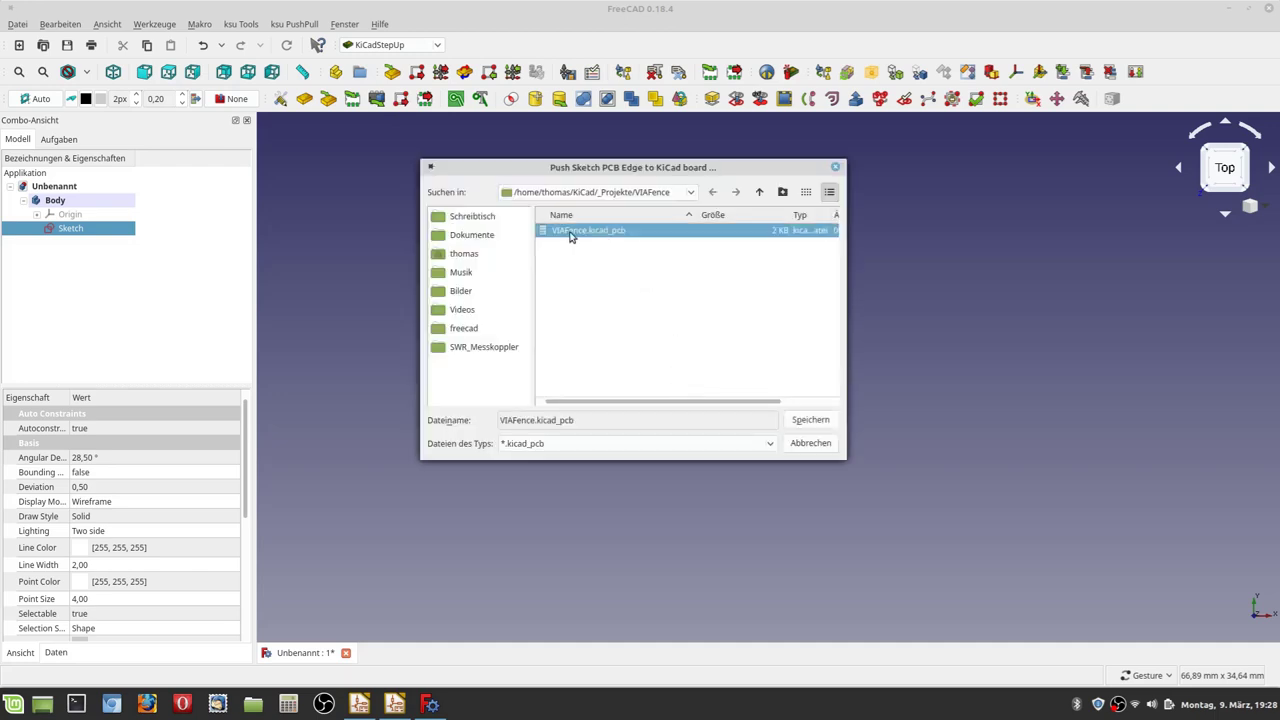
pyautogui.click(796, 426)
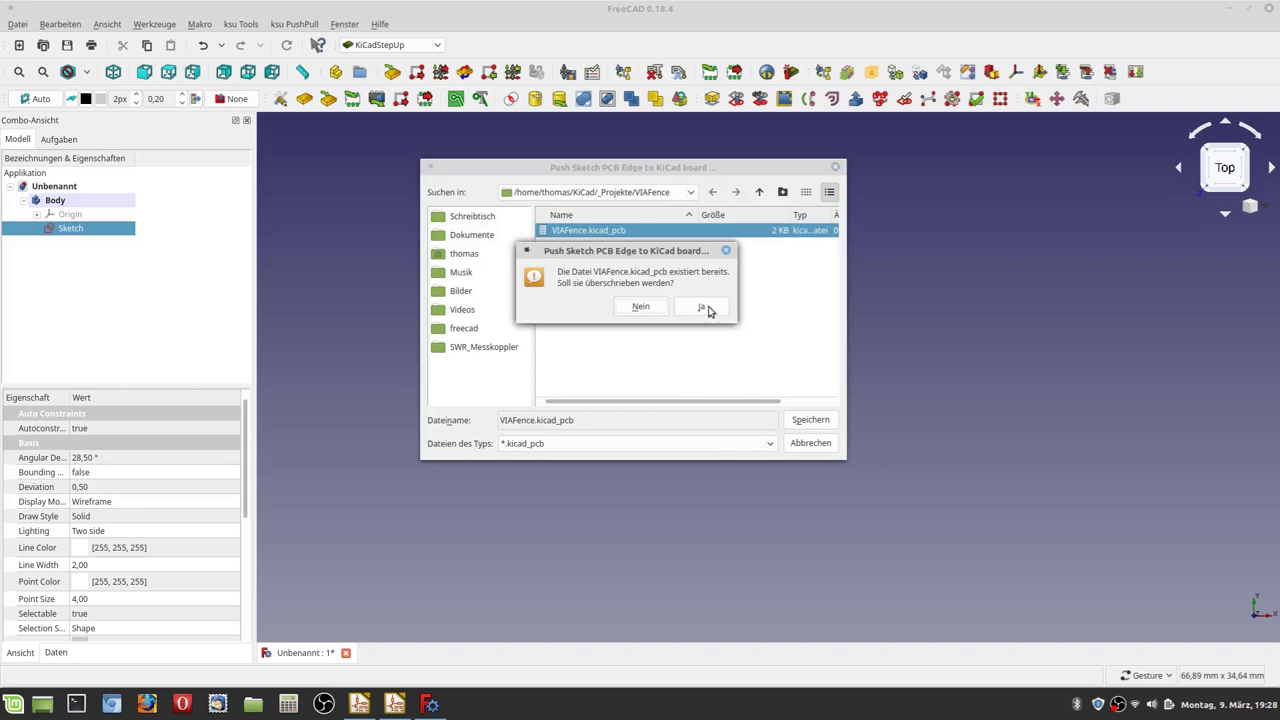
pyautogui.click(705, 309)
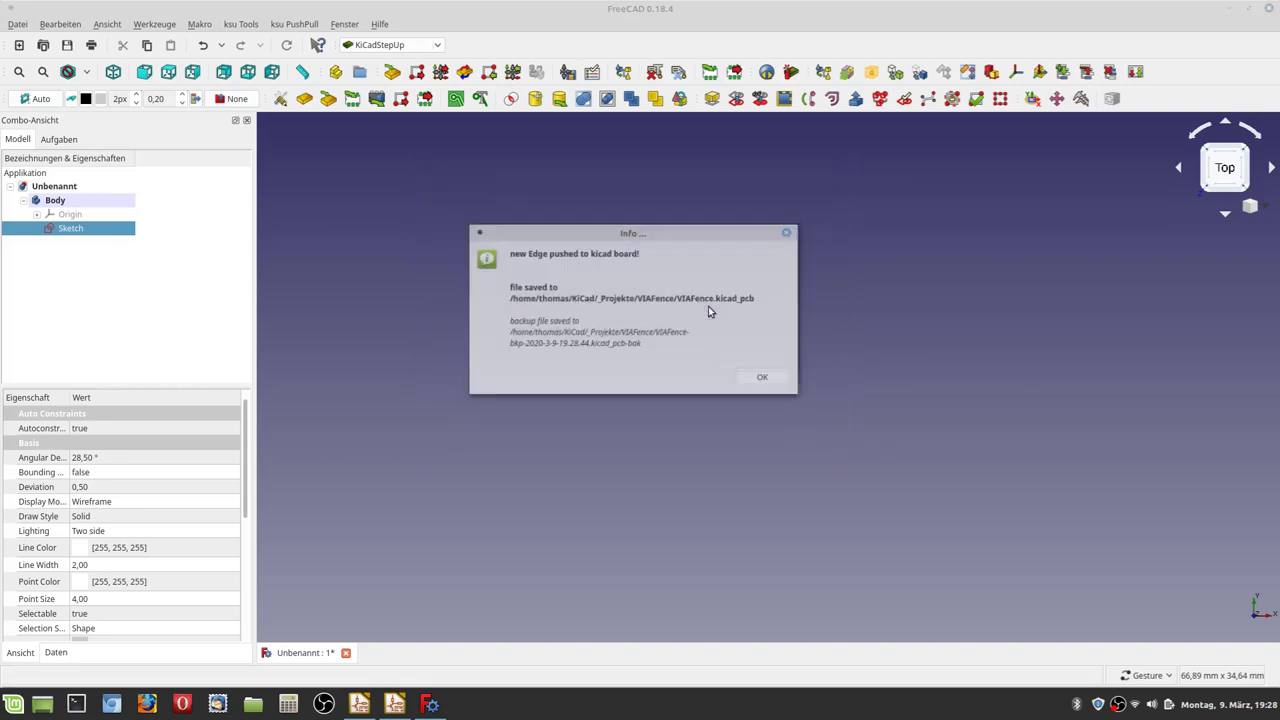
pyautogui.click(765, 380)
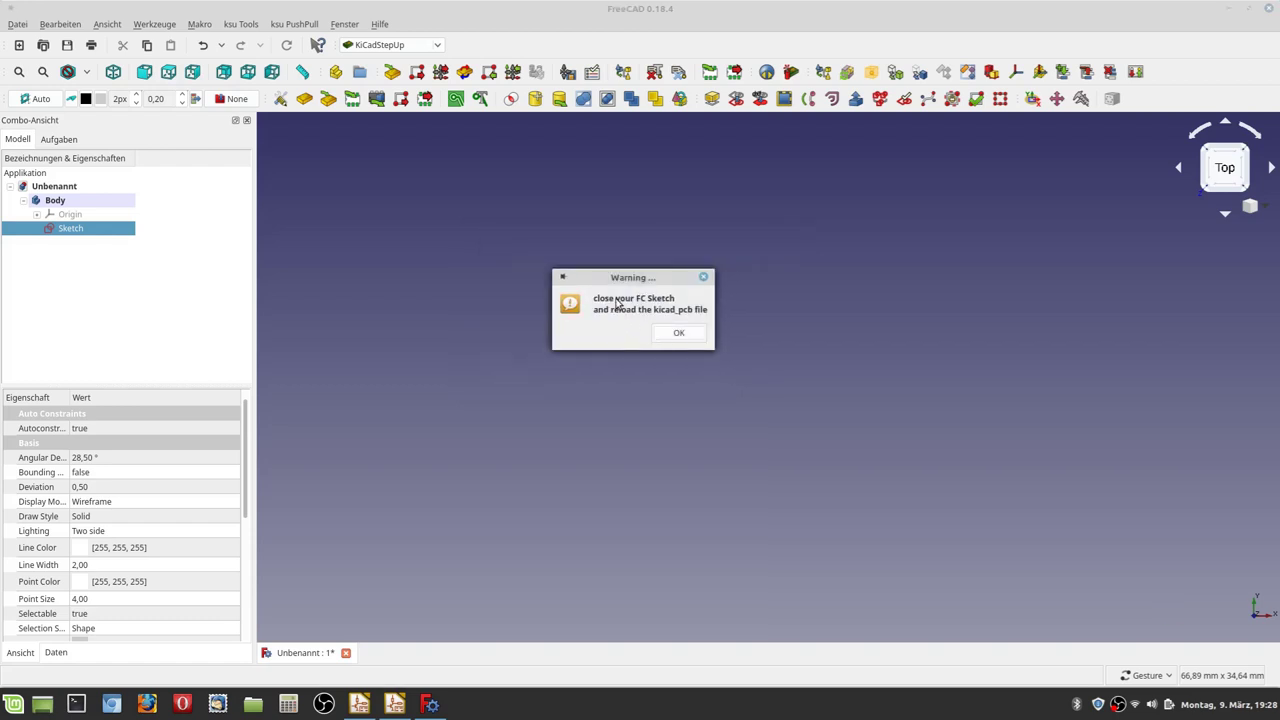
pyautogui.click(678, 334)
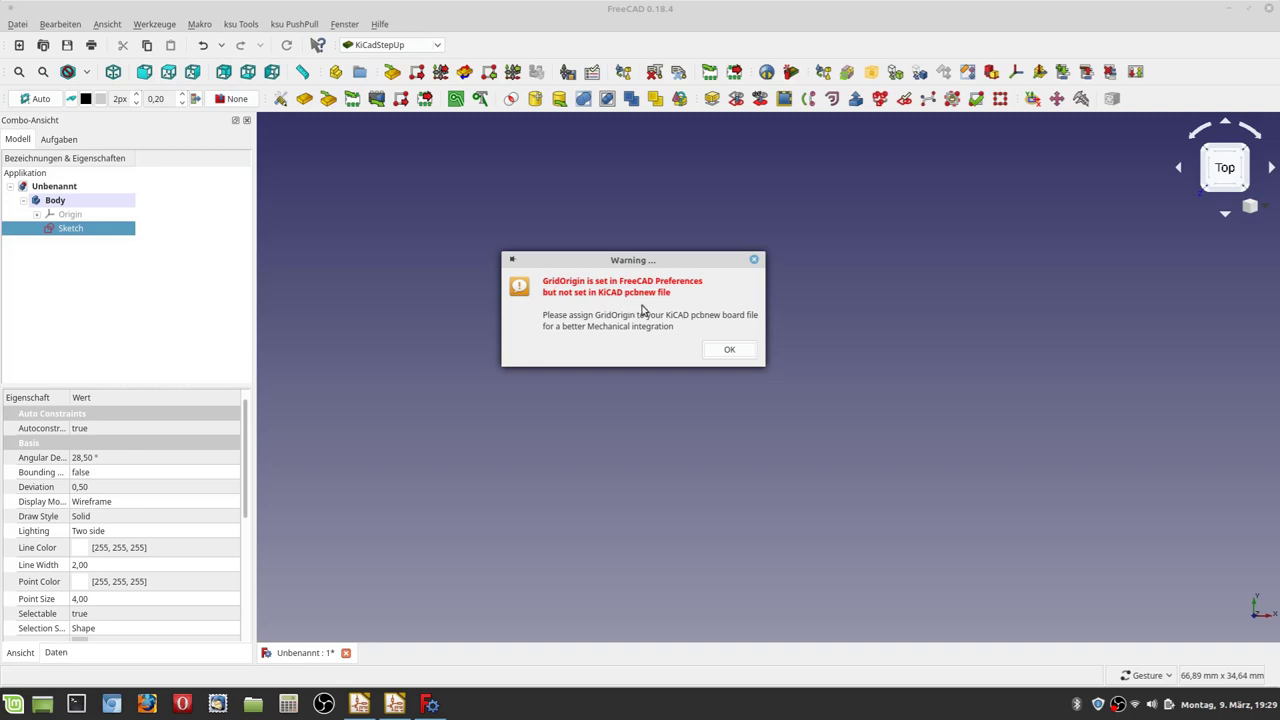
pyautogui.click(745, 350)
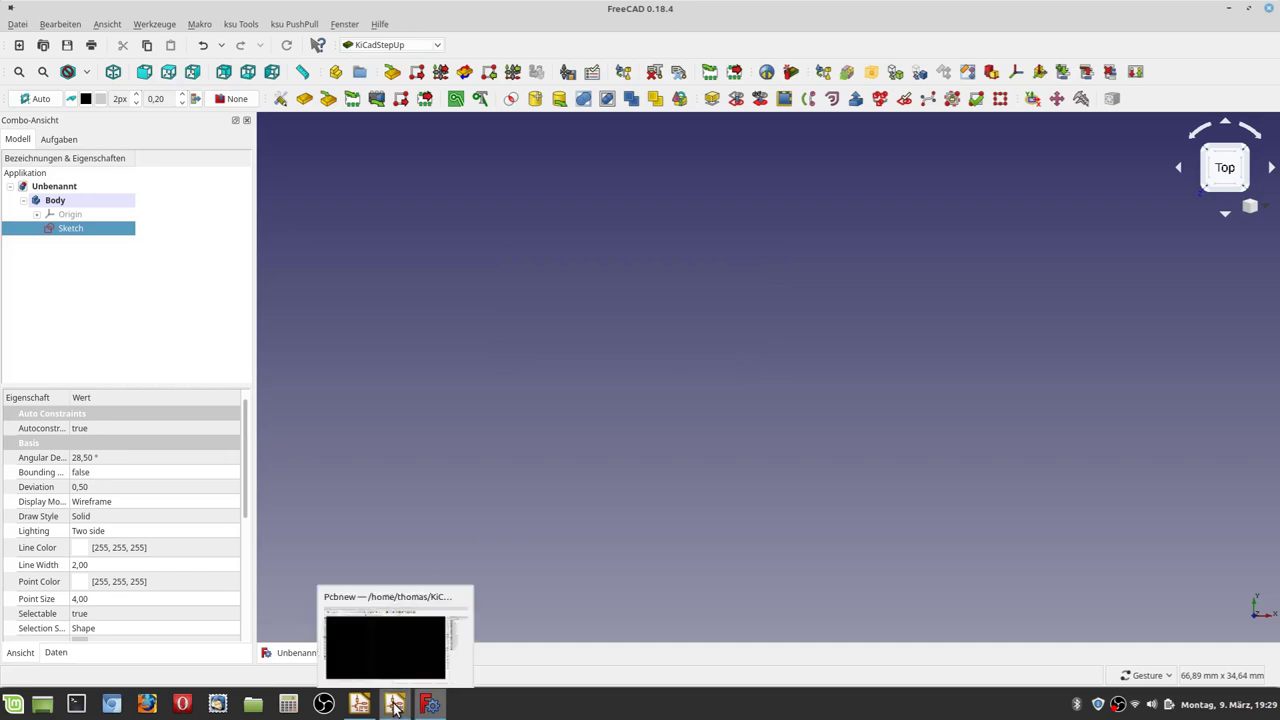
# Step: Close the outdated Pcbnew and reopen the VIAFence board from the project manager
pyautogui.click(394, 703)
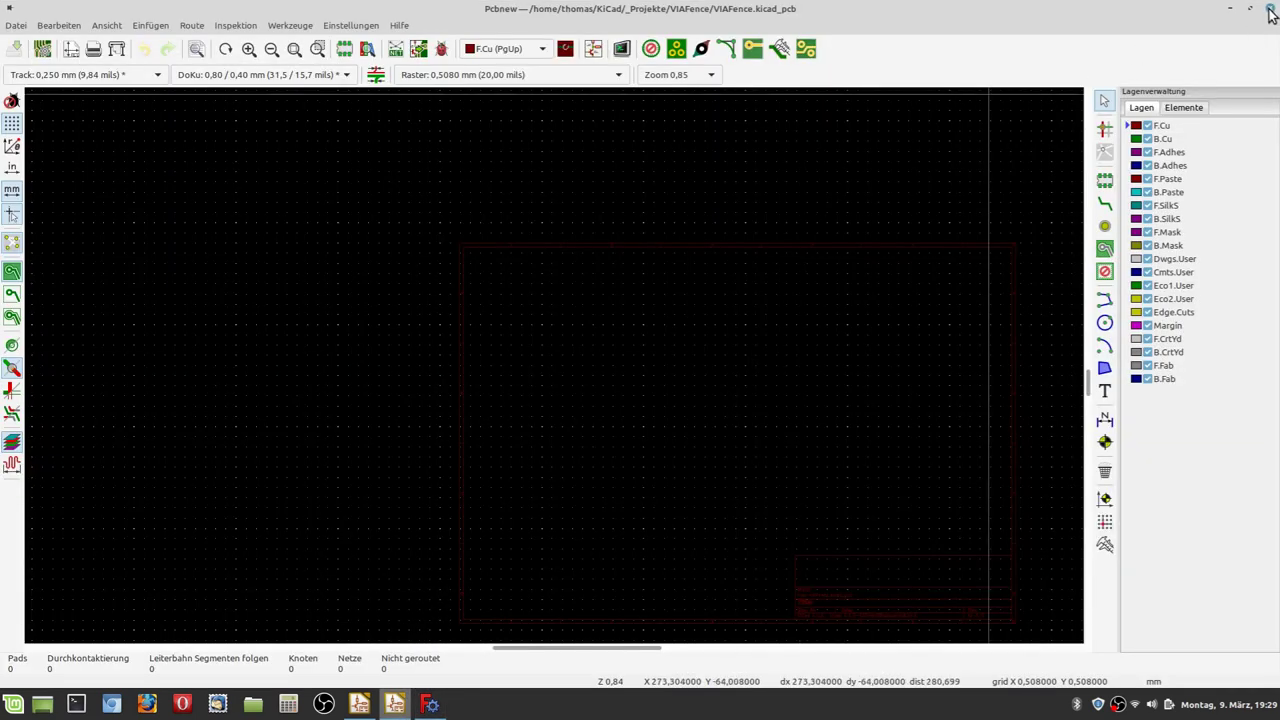
pyautogui.click(1270, 10)
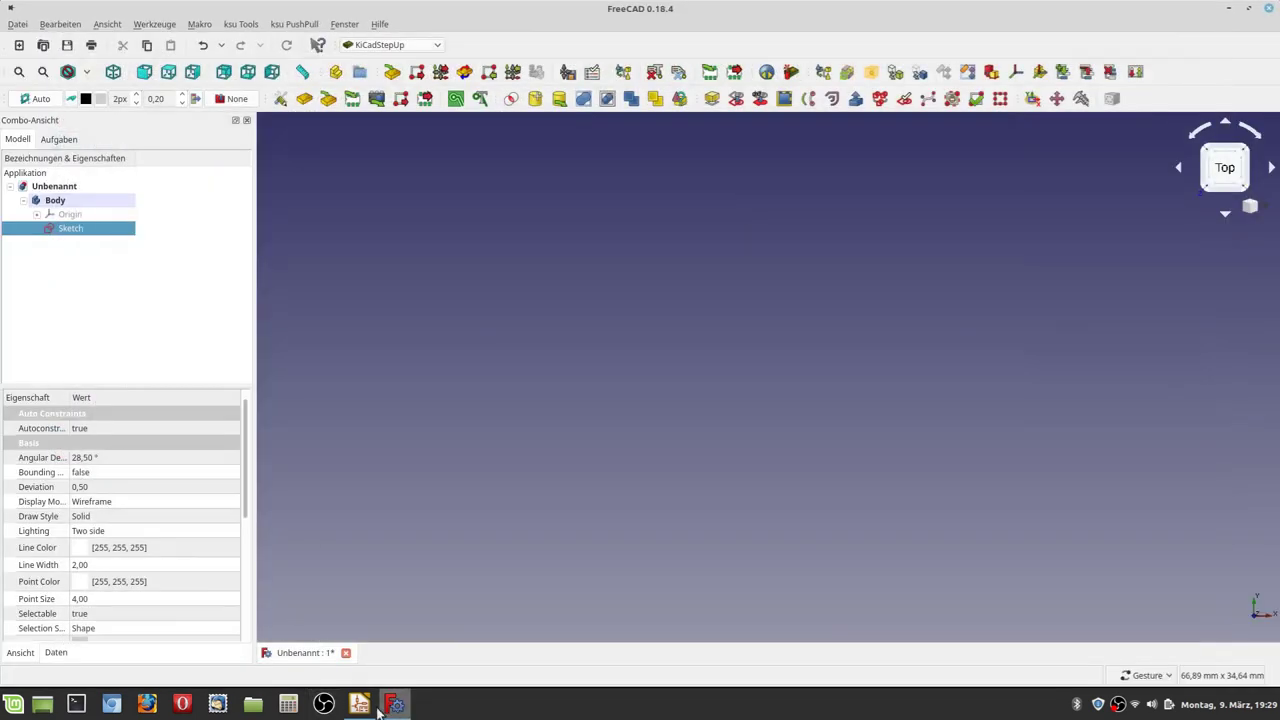
pyautogui.moveTo(359, 704)
pyautogui.click(346, 654)
pyautogui.click(915, 110)
# Step: Zoom around the board to locate the new Edge.Cuts rectangle near the top-left
pyautogui.scroll(-1, 555, 372)
pyautogui.scroll(-2, 554, 371)
pyautogui.scroll(-3, 681, 418)
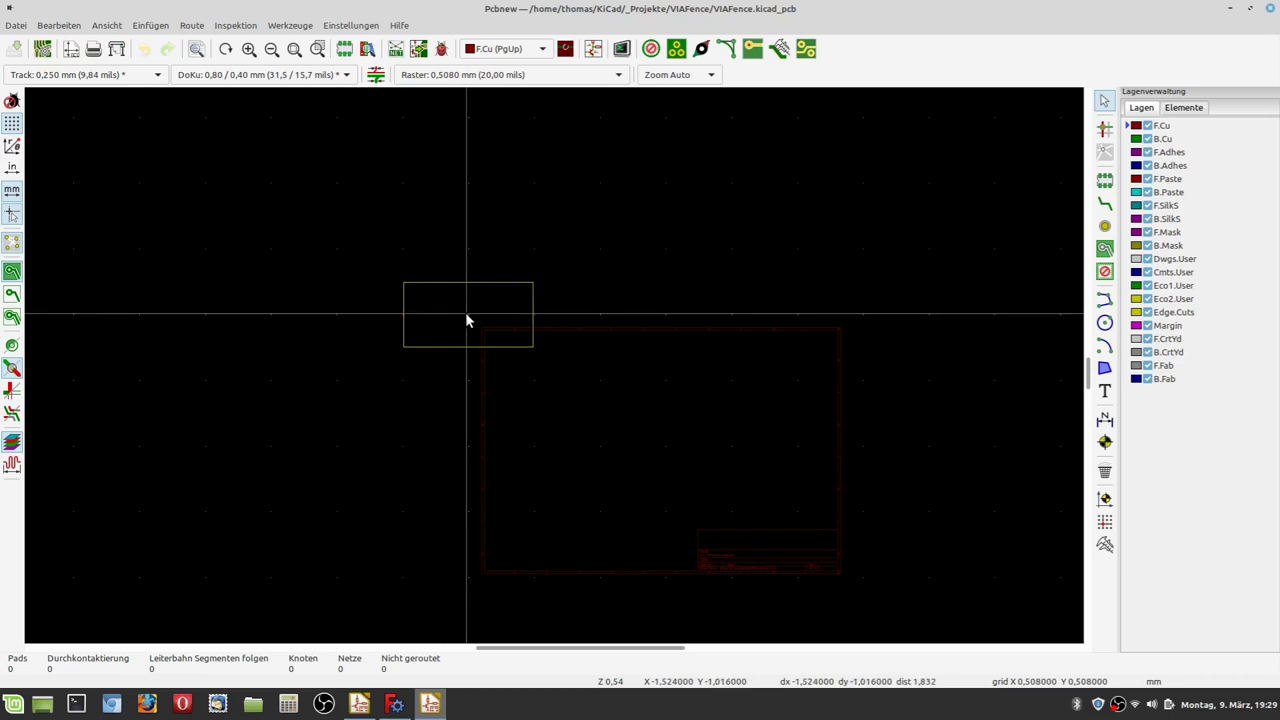
pyautogui.scroll(3, 466, 320)
pyautogui.scroll(1, 554, 371)
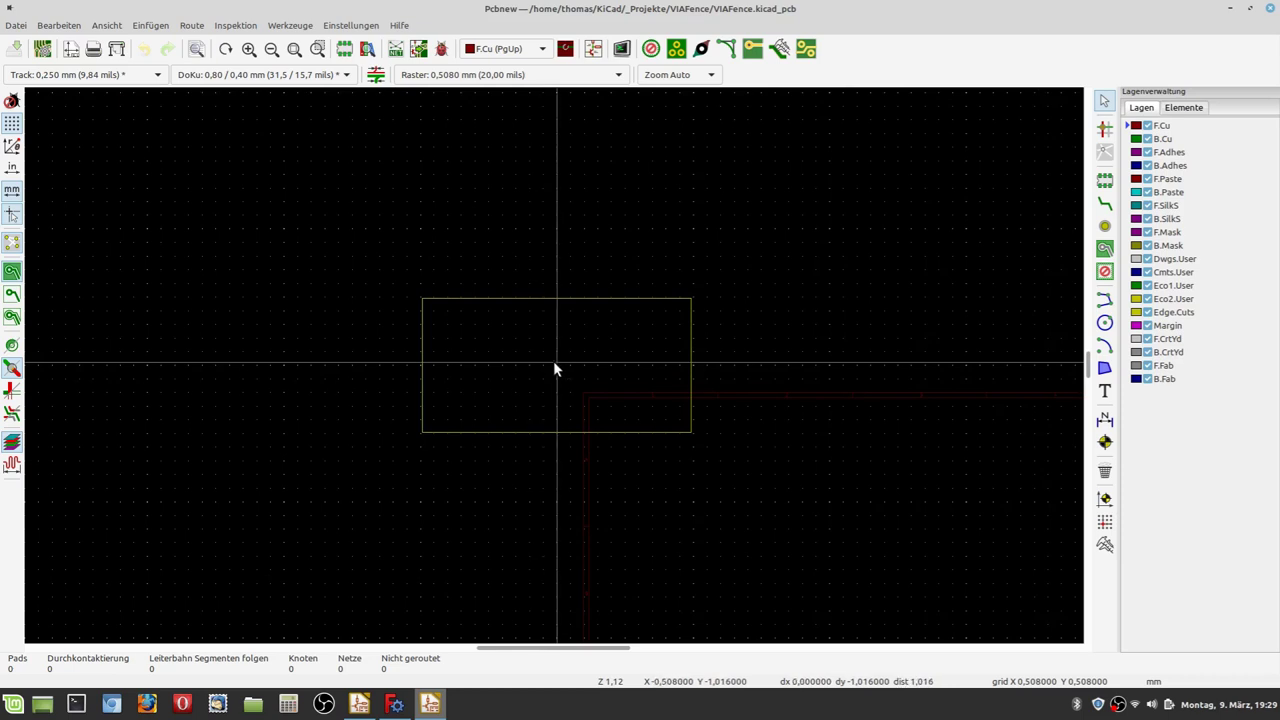
pyautogui.scroll(-3, 746, 434)
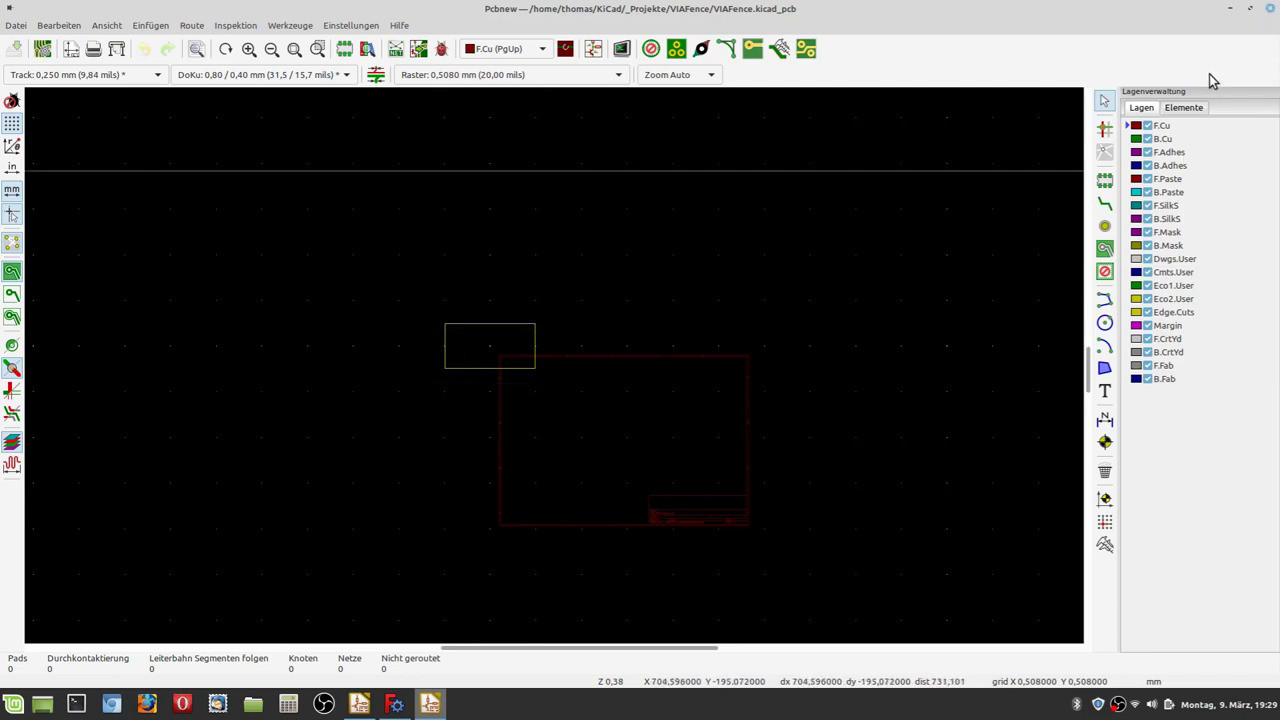
# Step: Return to FreeCAD and activate the KiCadStepUp workbench
pyautogui.click(395, 708)
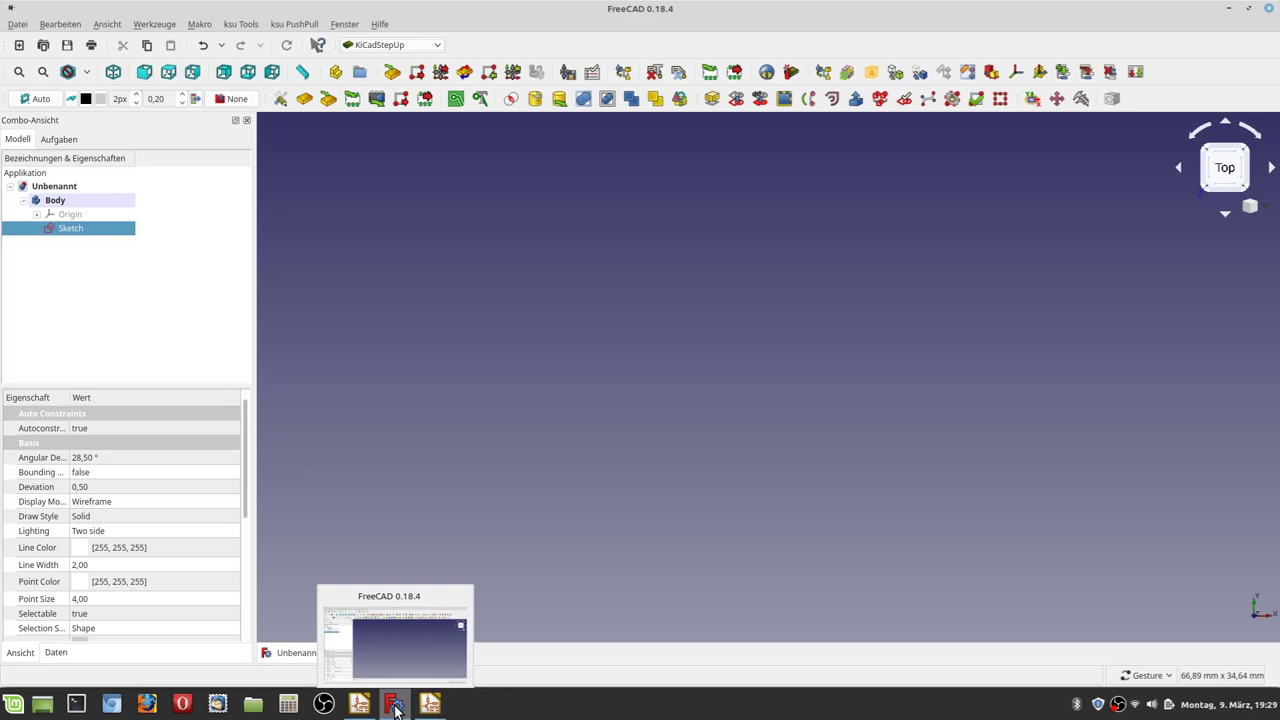
pyautogui.click(440, 50)
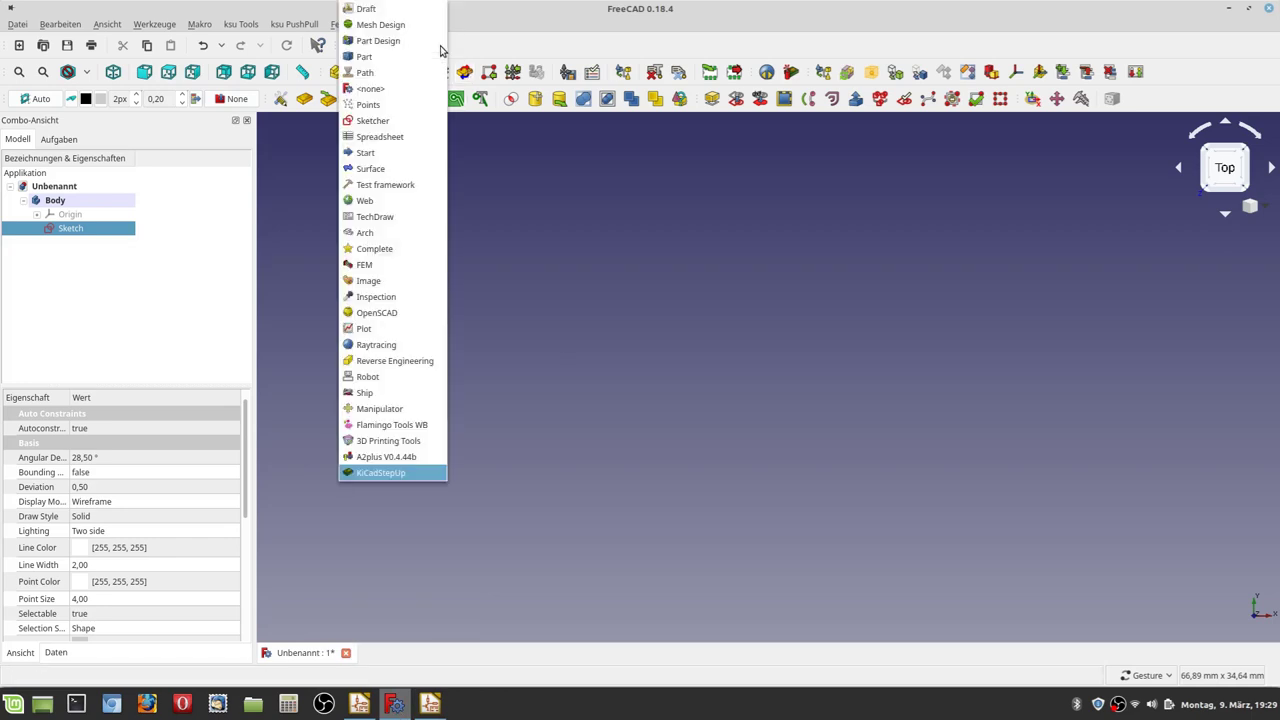
pyautogui.click(363, 474)
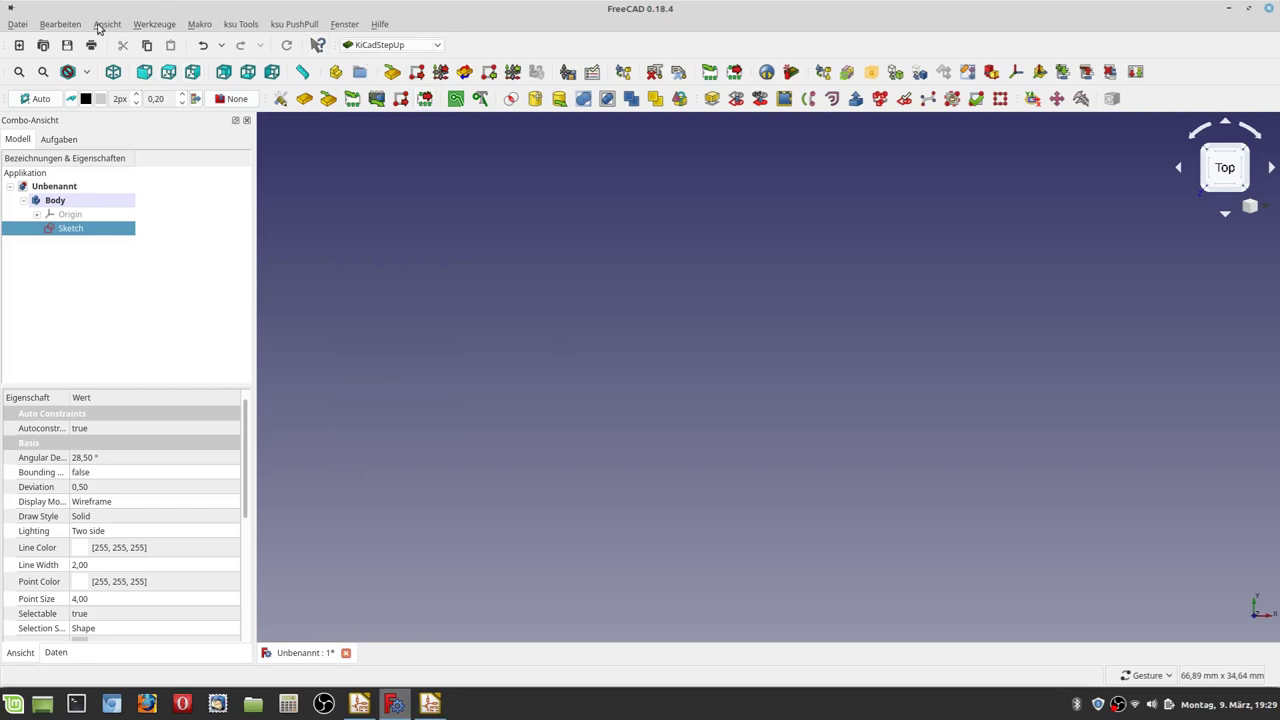
# Step: Set KiCad StepUp PCB Placement to Pcb Center (approx) in Preferences, apply, and close
pyautogui.click(60, 24)
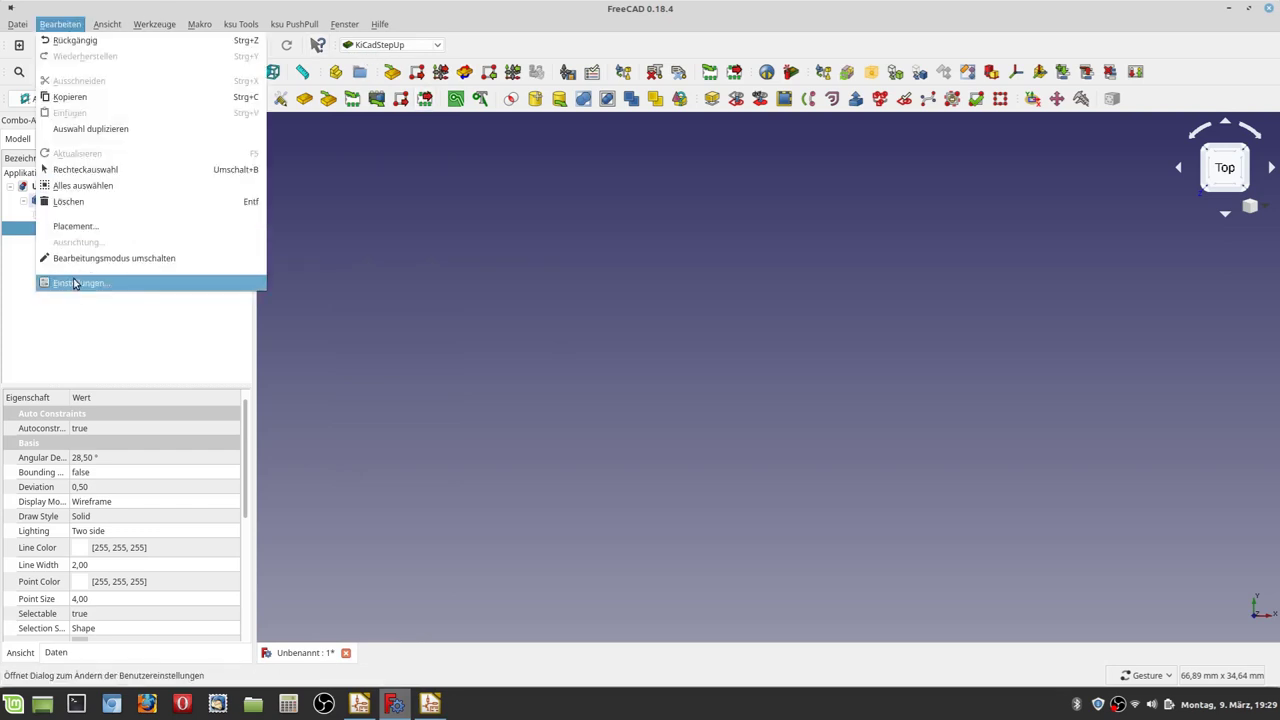
pyautogui.click(74, 284)
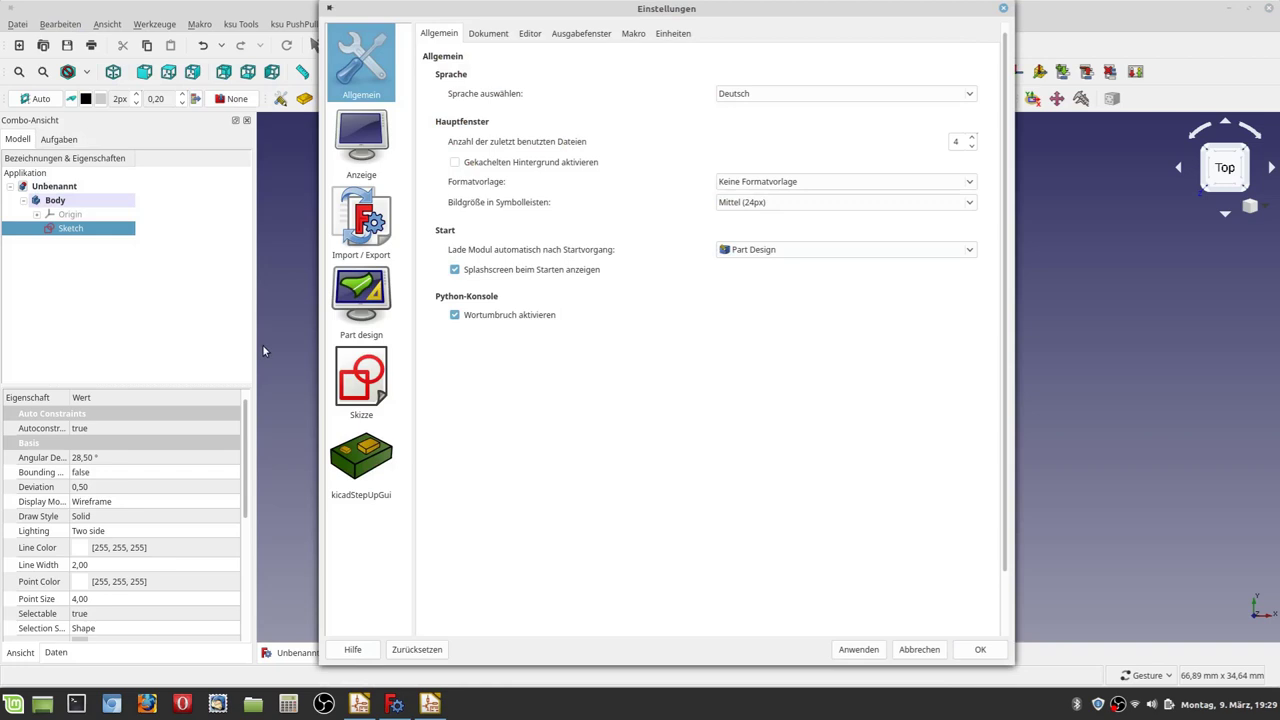
pyautogui.click(352, 458)
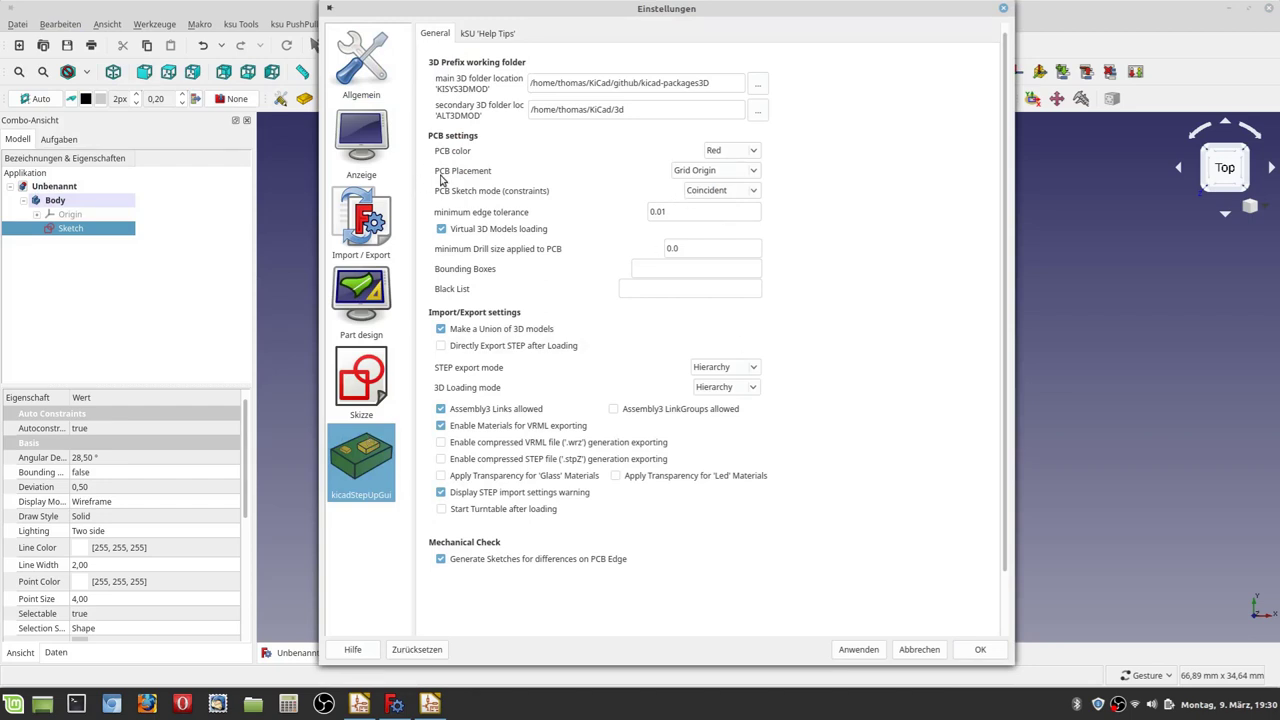
pyautogui.click(704, 175)
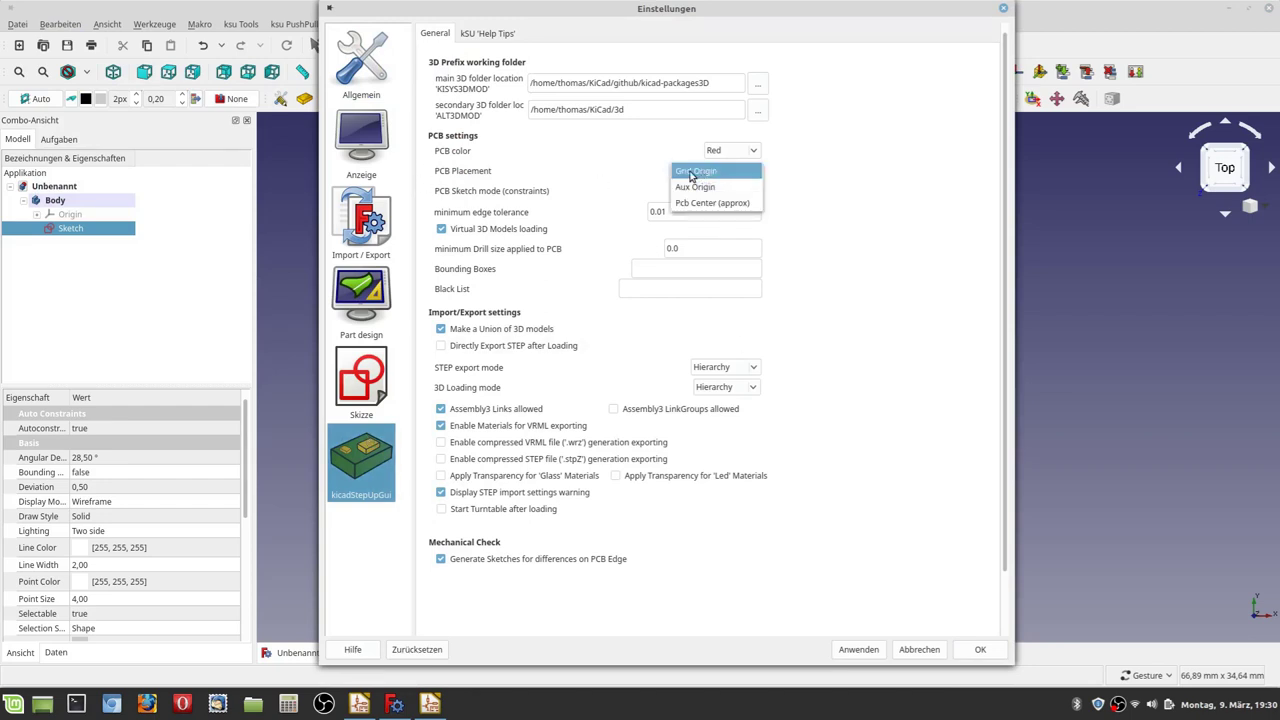
pyautogui.click(699, 172)
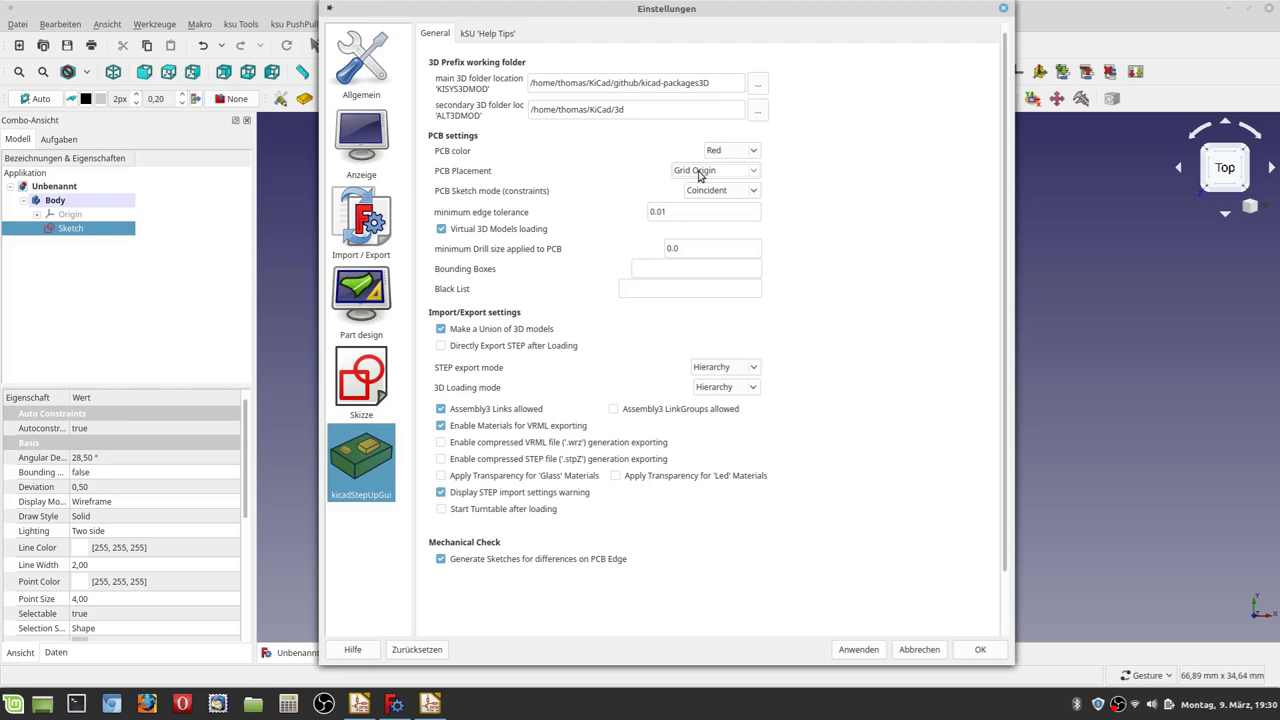
pyautogui.click(700, 175)
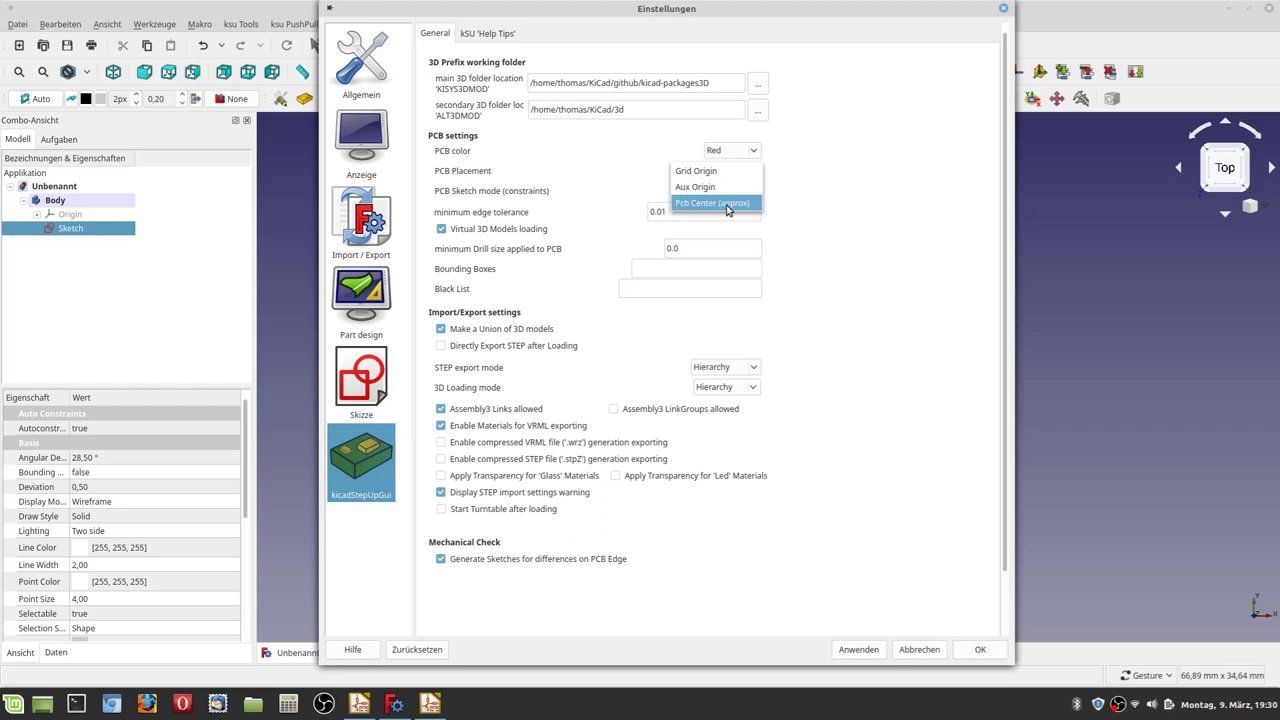
pyautogui.click(727, 208)
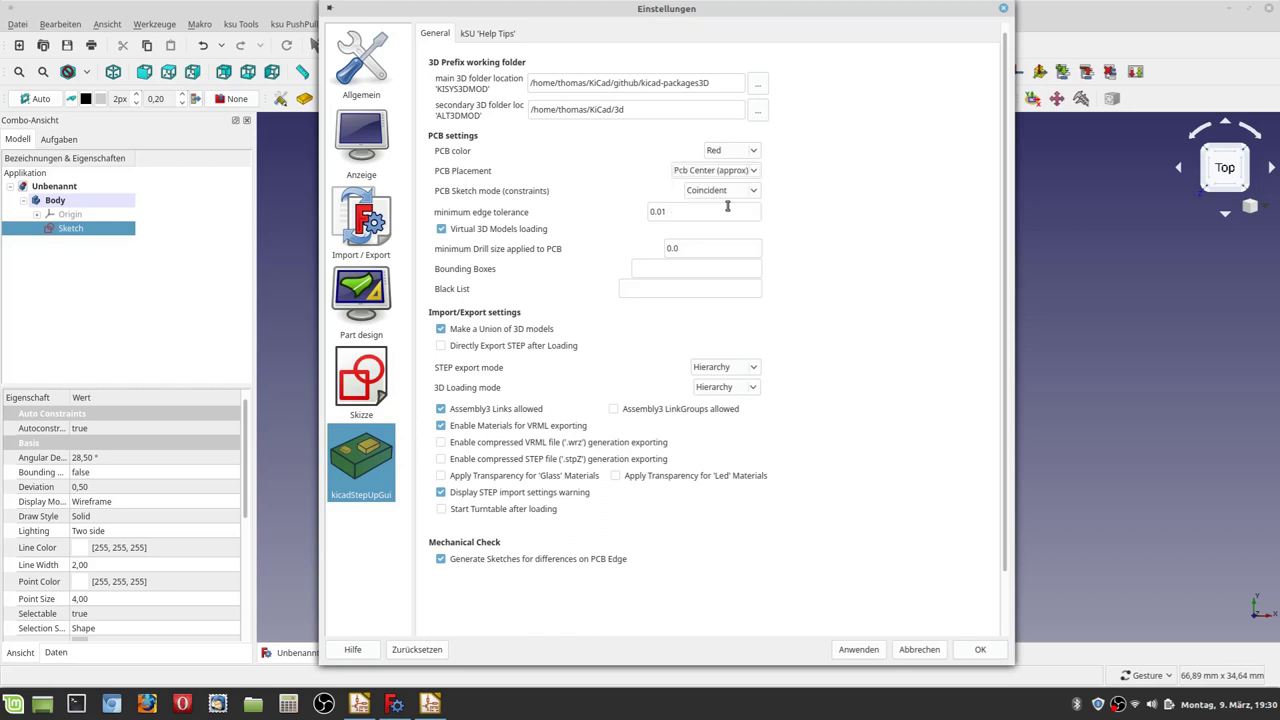
pyautogui.click(868, 651)
pyautogui.click(969, 659)
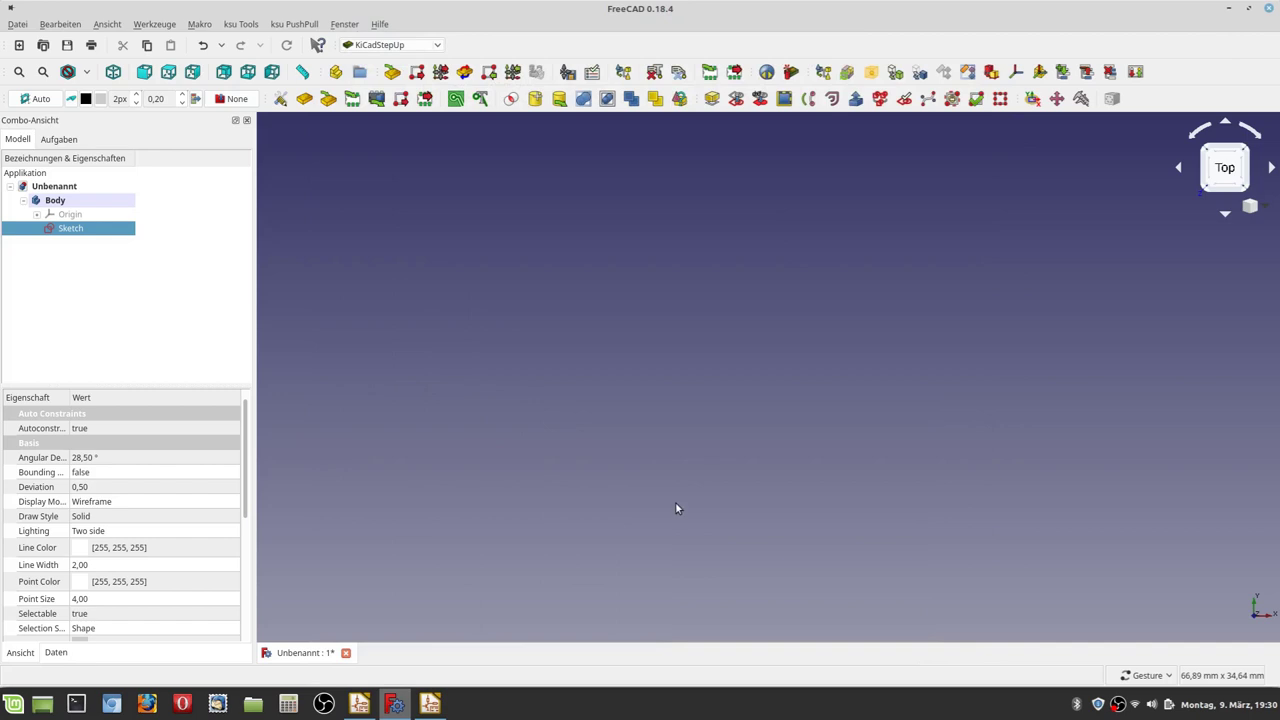
# Step: Close Pcbnew and browse Nemo to the KiCad/_Projekte/VIAFence folder
pyautogui.click(430, 704)
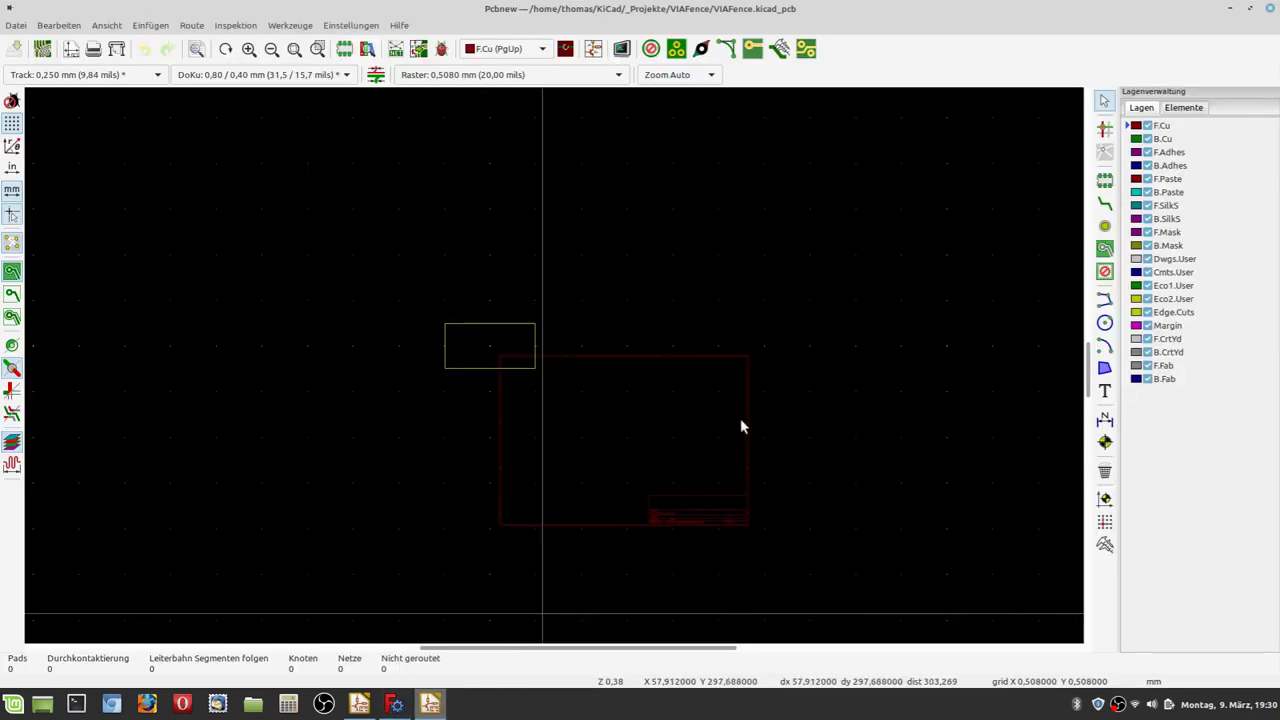
pyautogui.click(1270, 9)
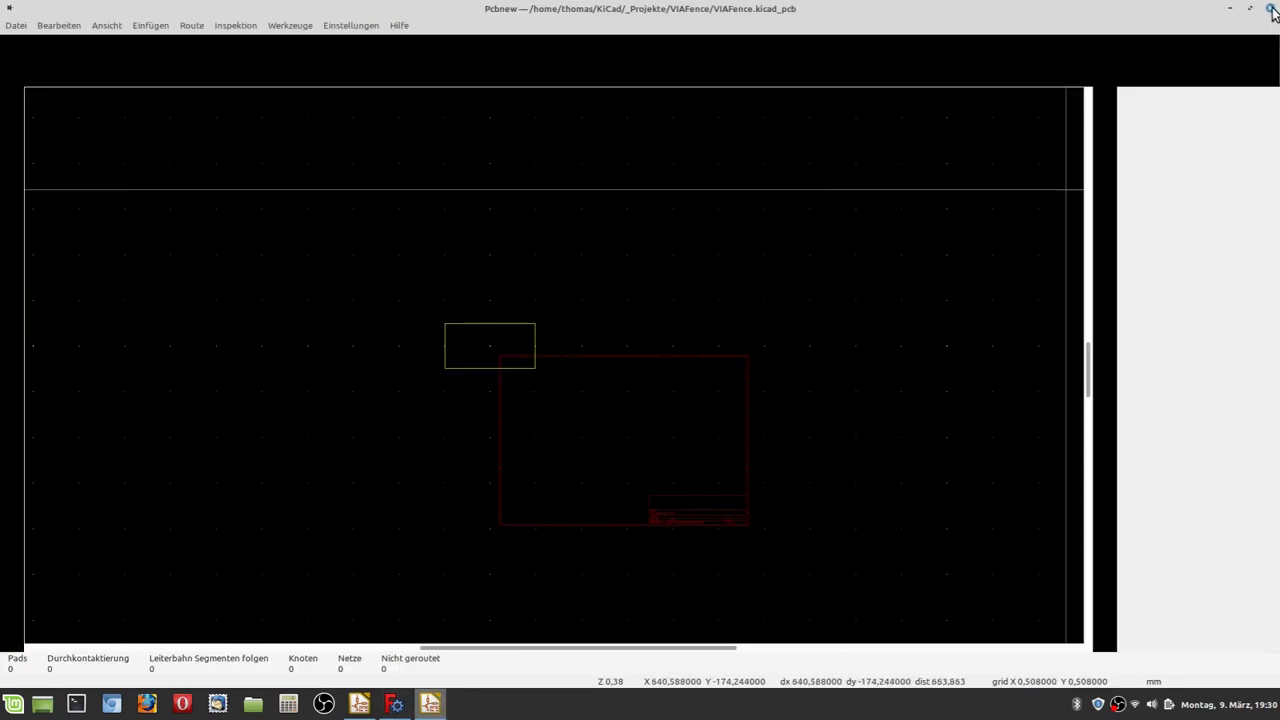
pyautogui.click(255, 705)
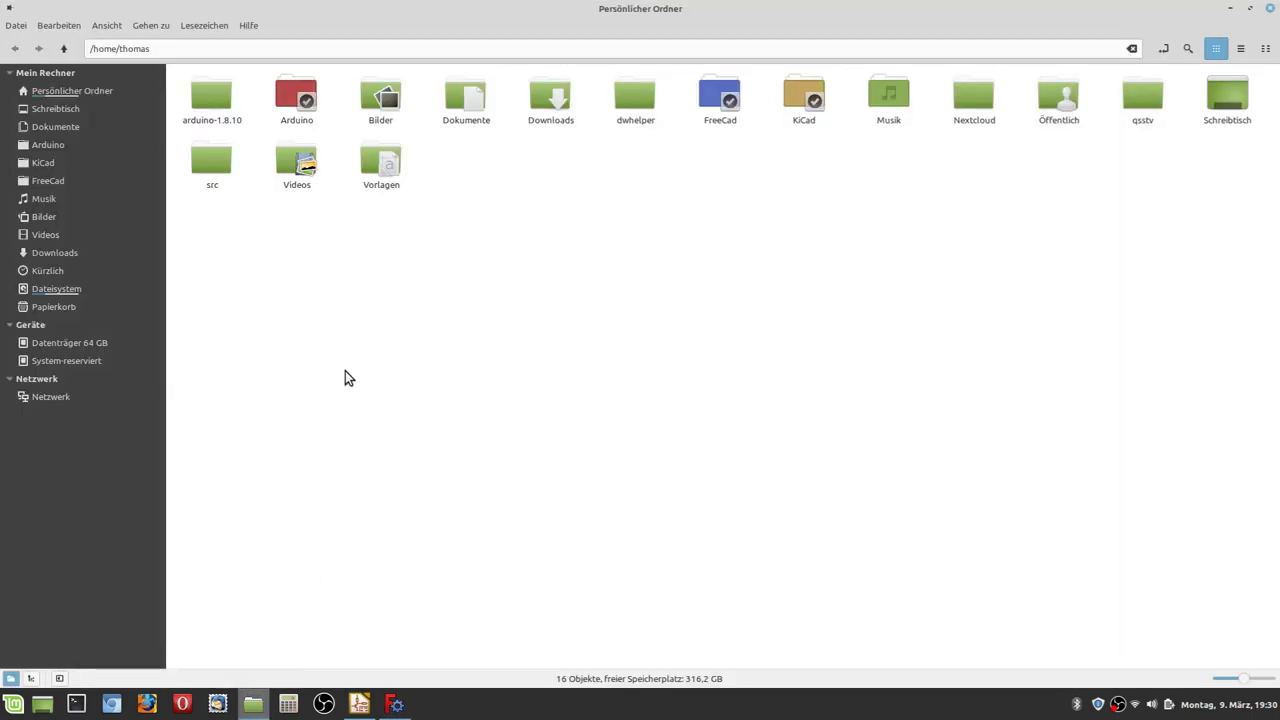
pyautogui.doubleClick(805, 95)
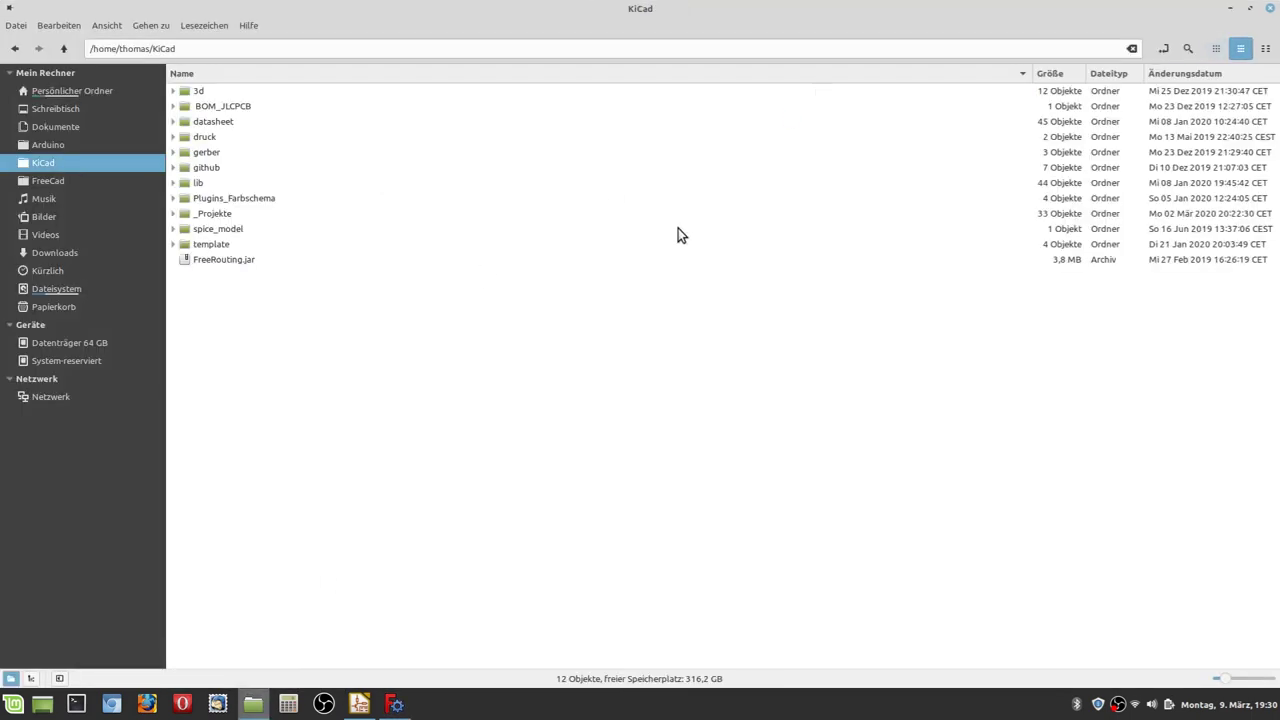
pyautogui.doubleClick(221, 216)
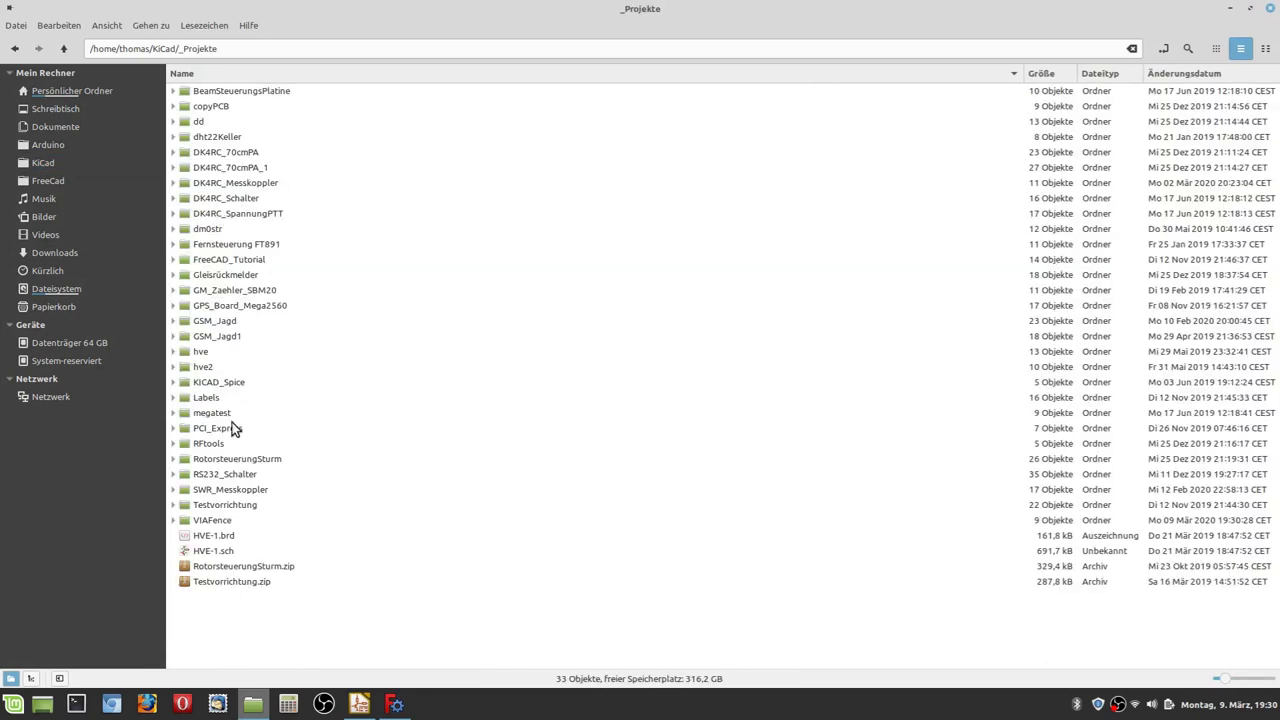
pyautogui.doubleClick(218, 522)
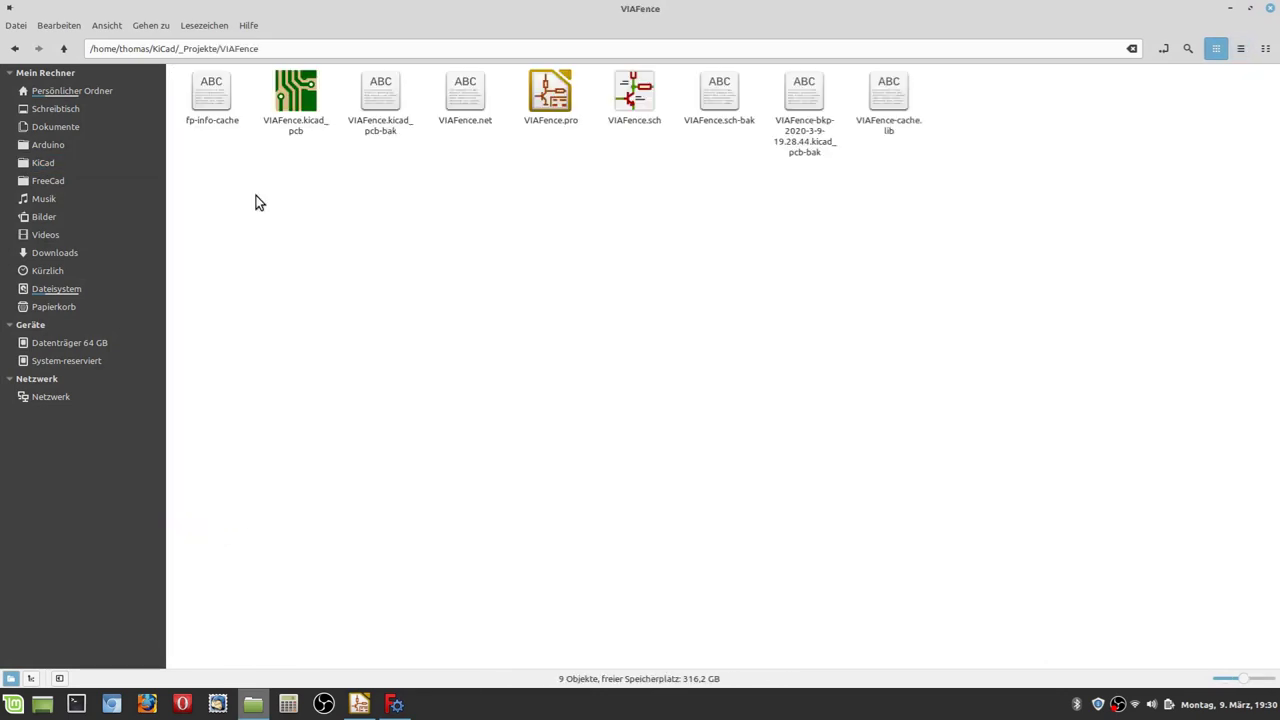
# Step: Delete VIAFence.kicad_pcb and bring the KiCad project manager forward
pyautogui.click(297, 107)
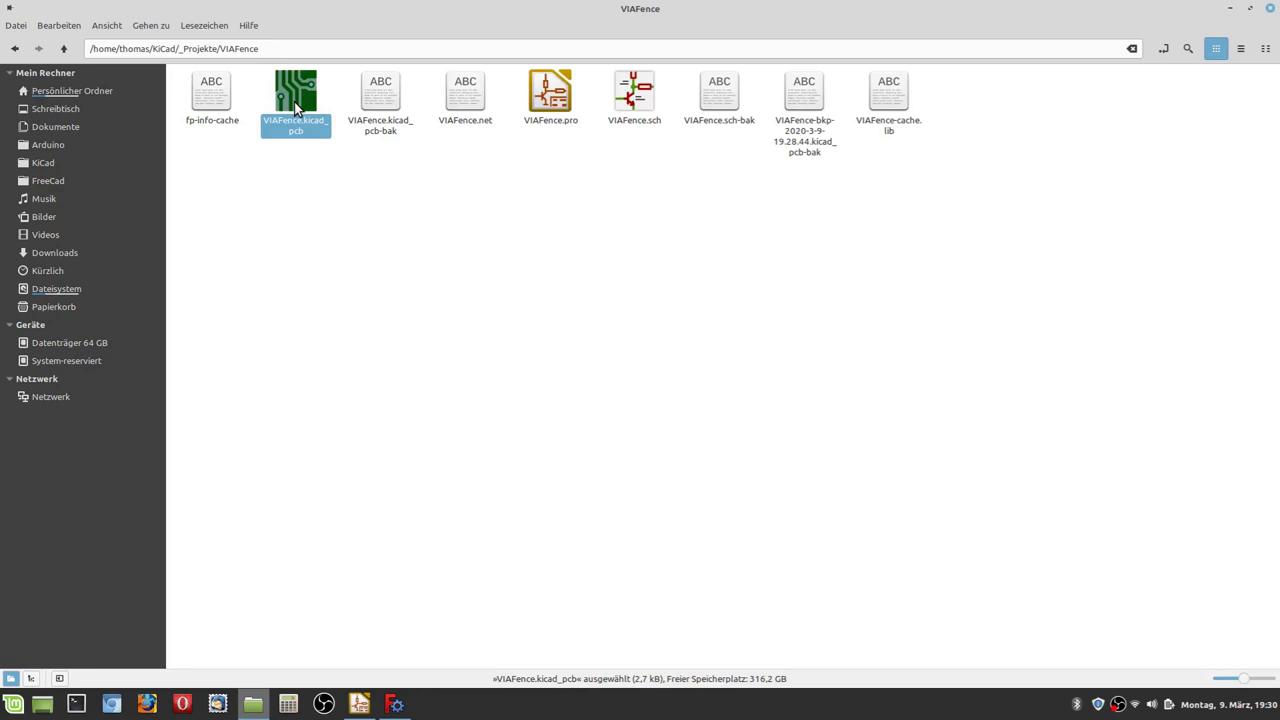
pyautogui.press('Delete')
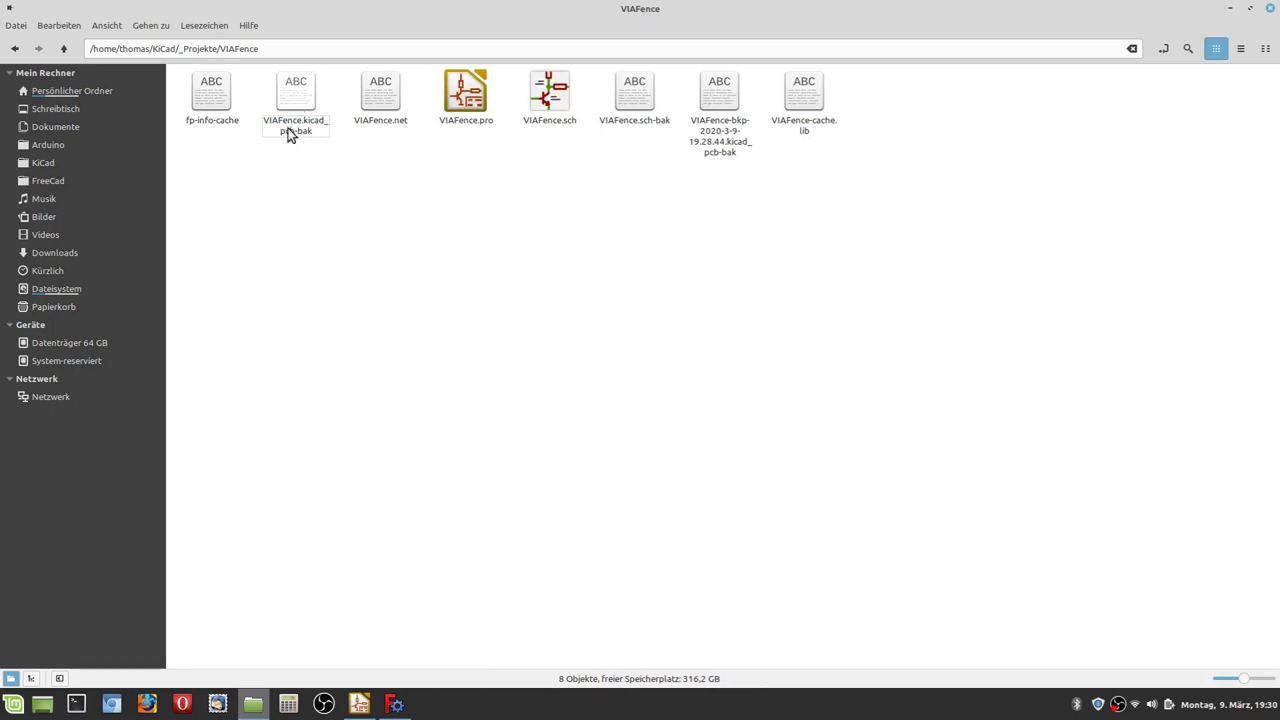
pyautogui.click(358, 705)
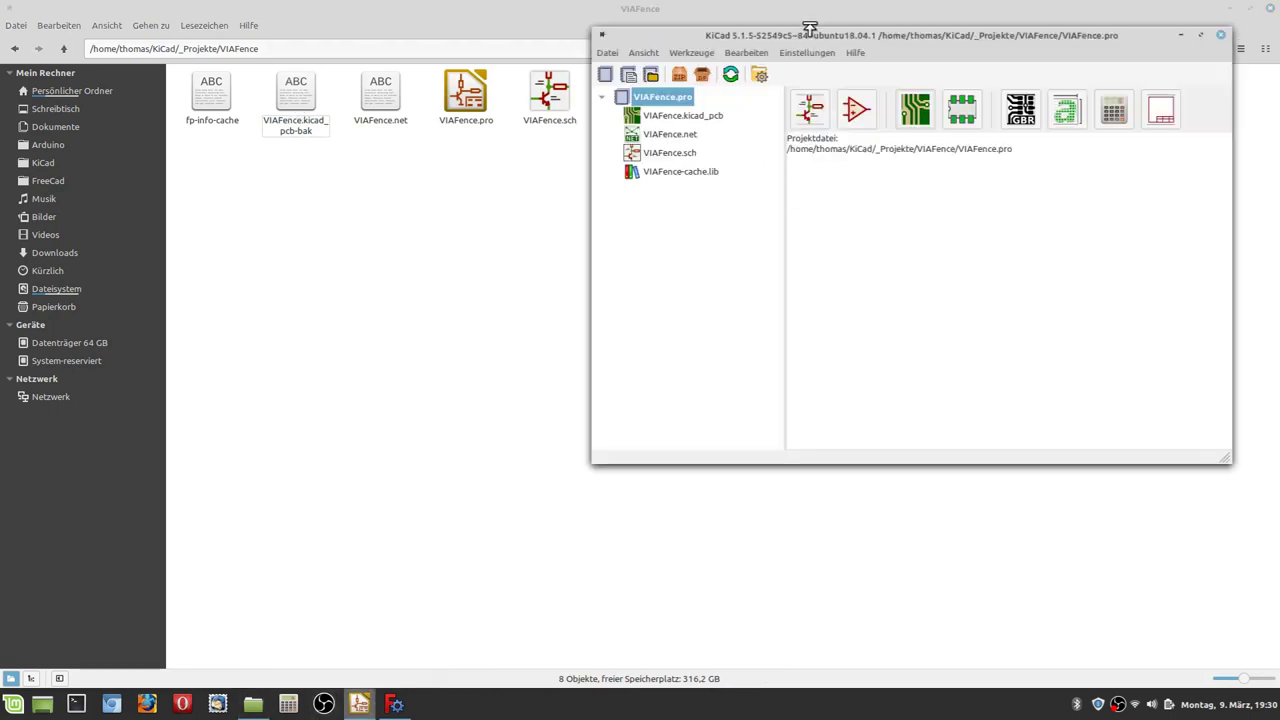
# Step: Create and save a fresh empty VIAFence.kicad_pcb in Pcbnew, then switch to FreeCAD
pyautogui.click(912, 112)
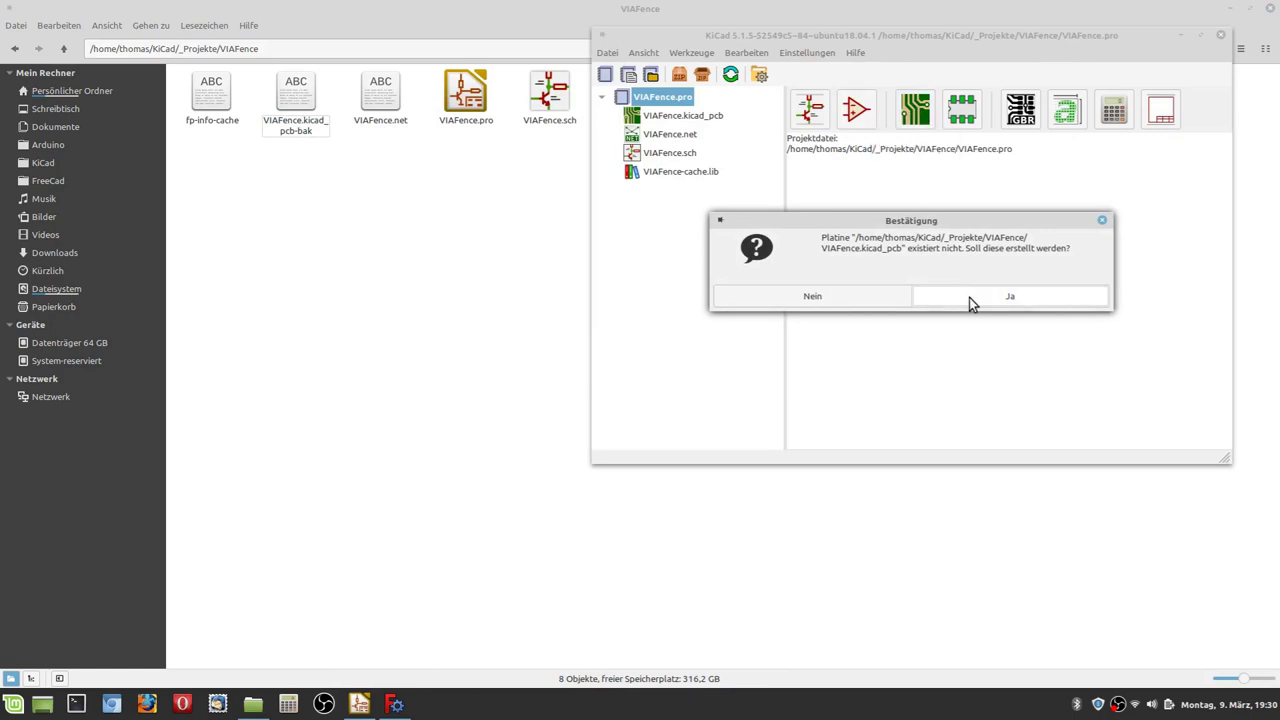
pyautogui.click(969, 297)
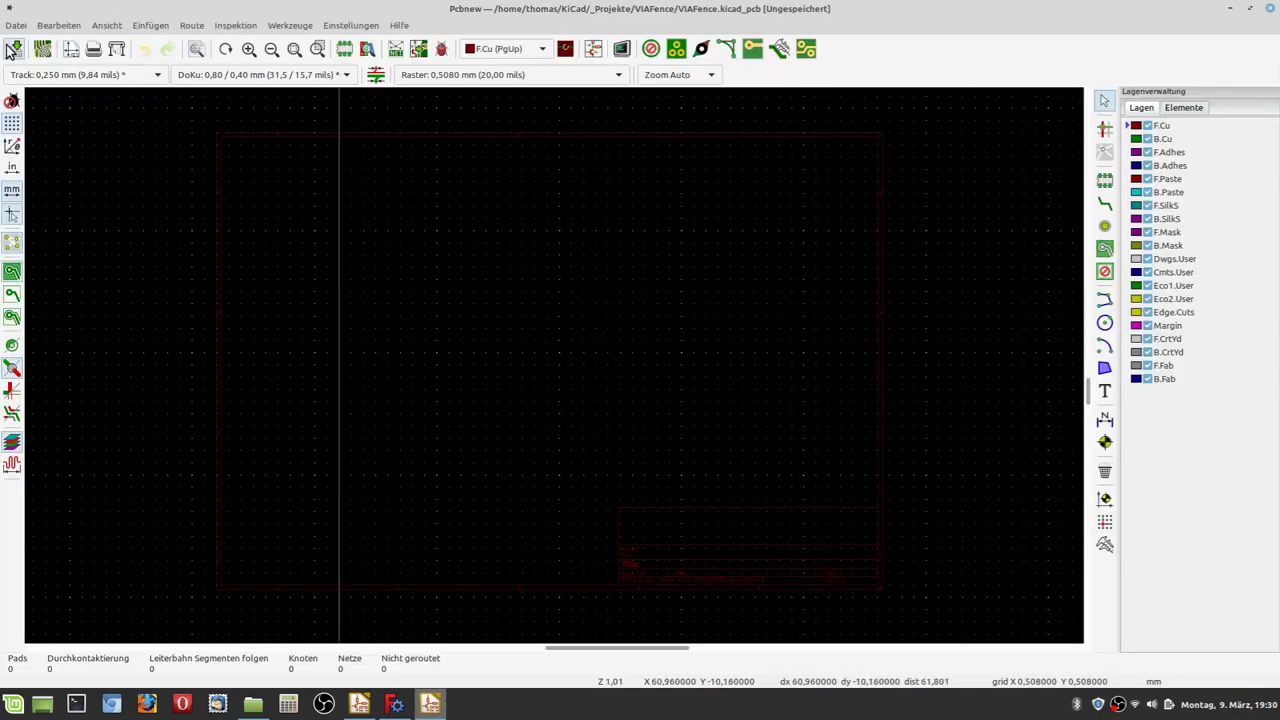
pyautogui.click(14, 48)
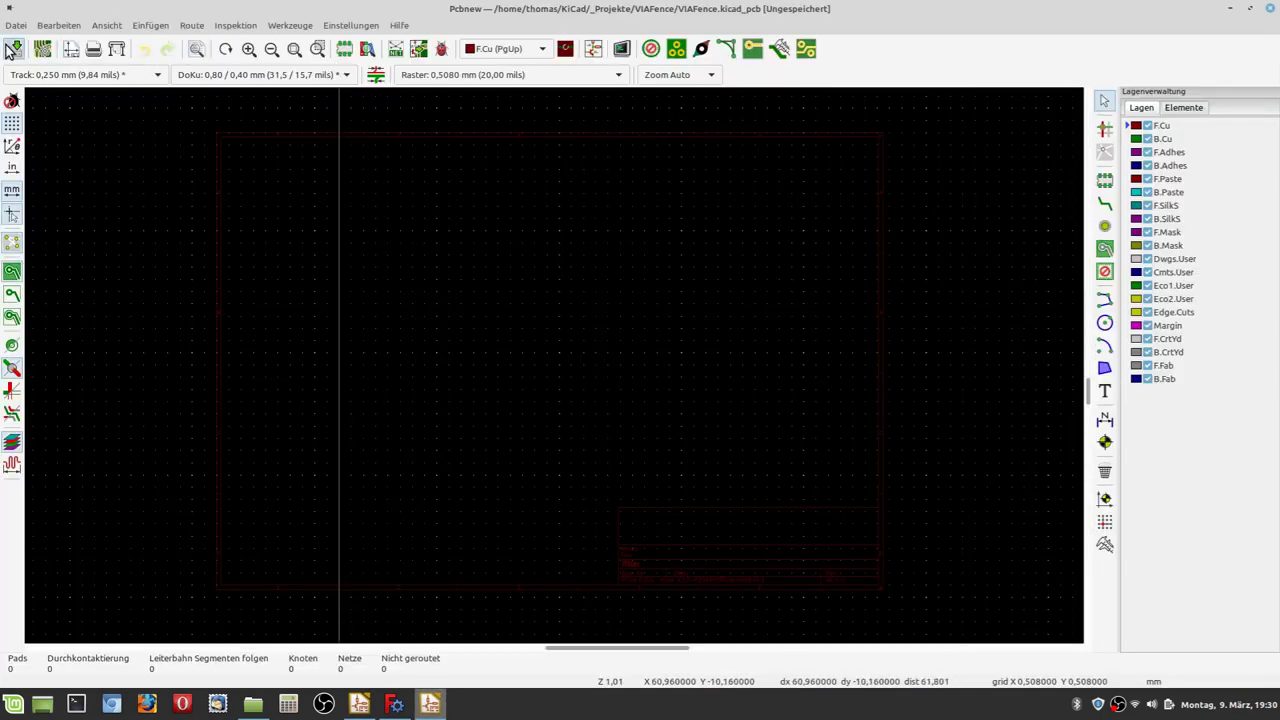
pyautogui.click(1230, 8)
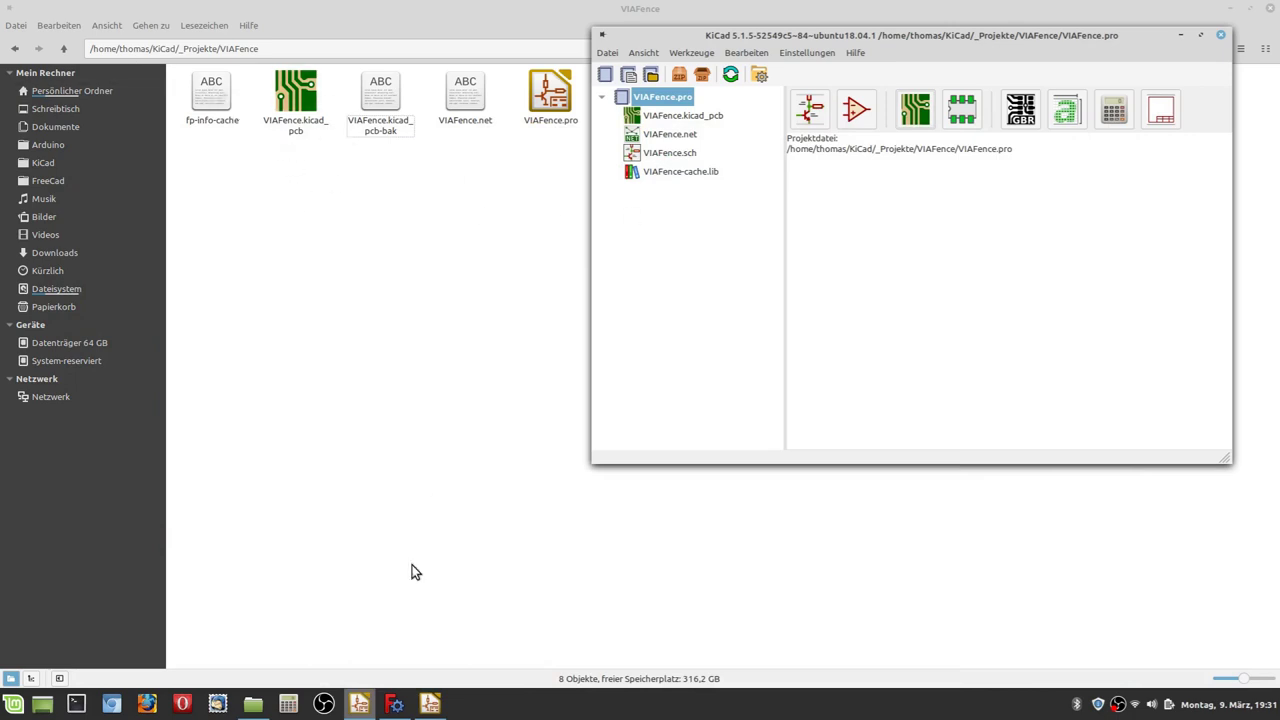
pyautogui.click(430, 704)
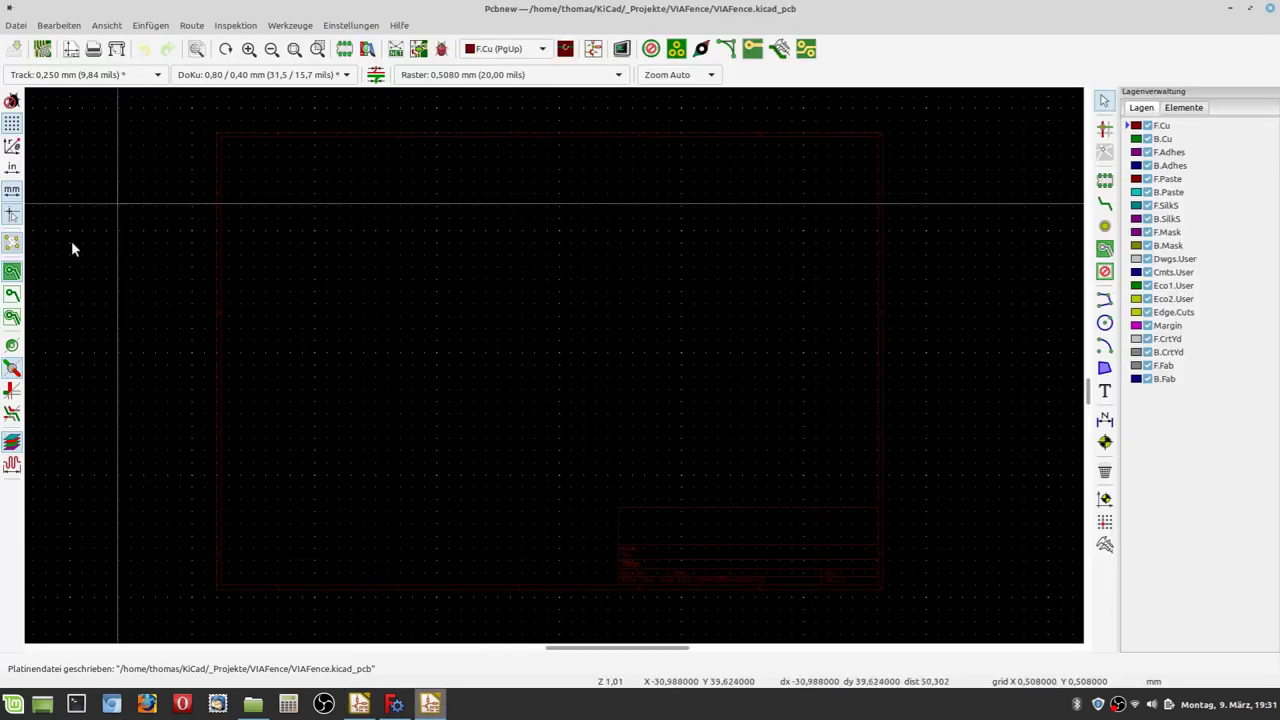
pyautogui.click(392, 706)
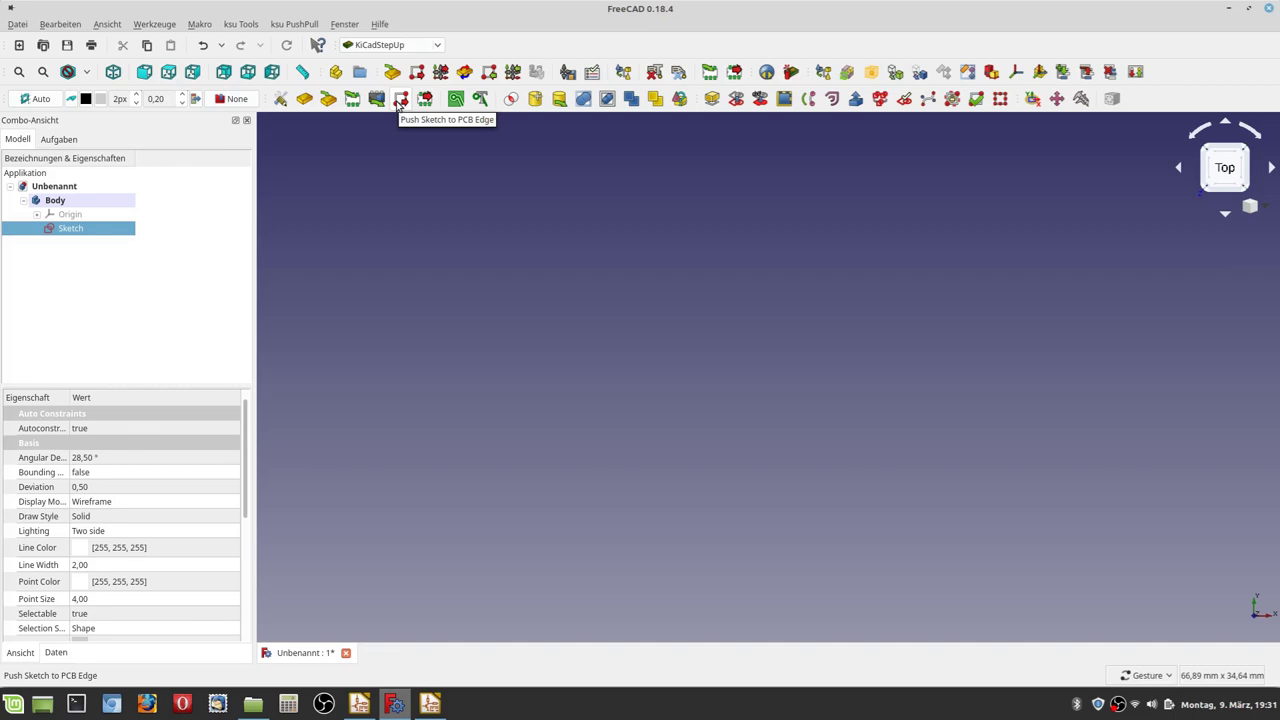
# Step: Push the sketch to Edge.Cuts of the new VIAFence.kicad_pcb, confirming overwrite and closing messages
pyautogui.click(399, 100)
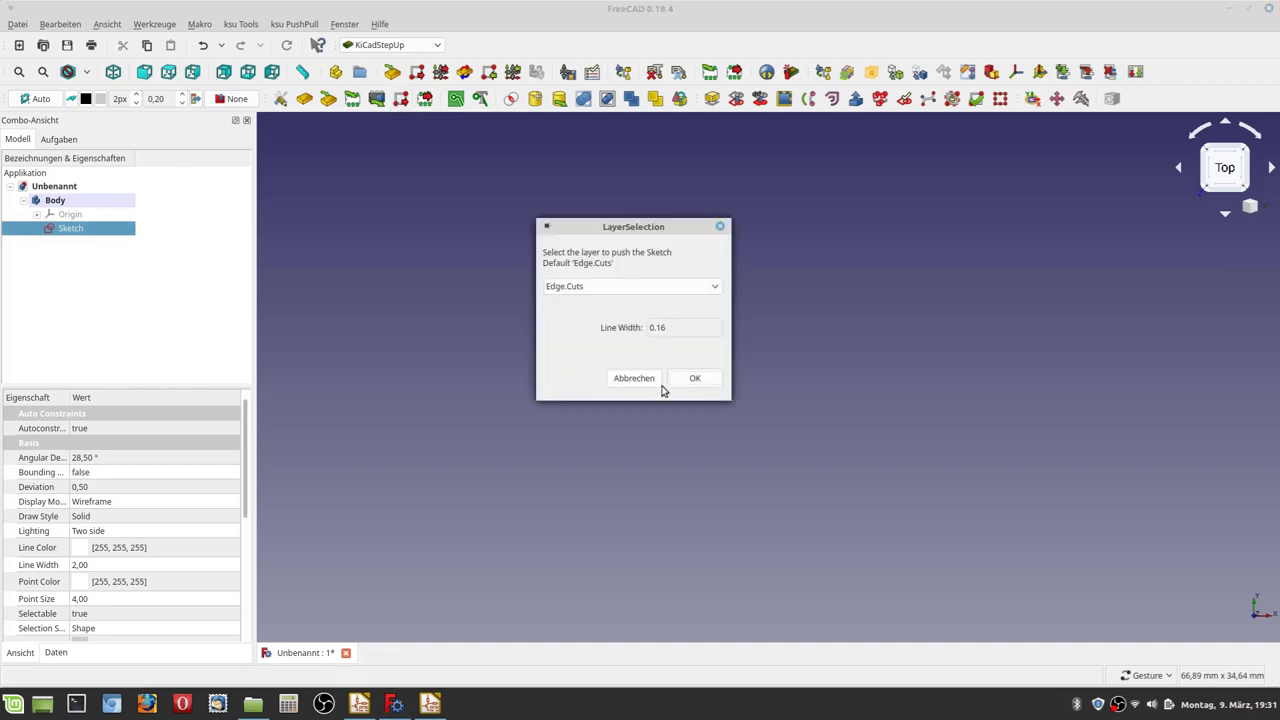
pyautogui.click(694, 380)
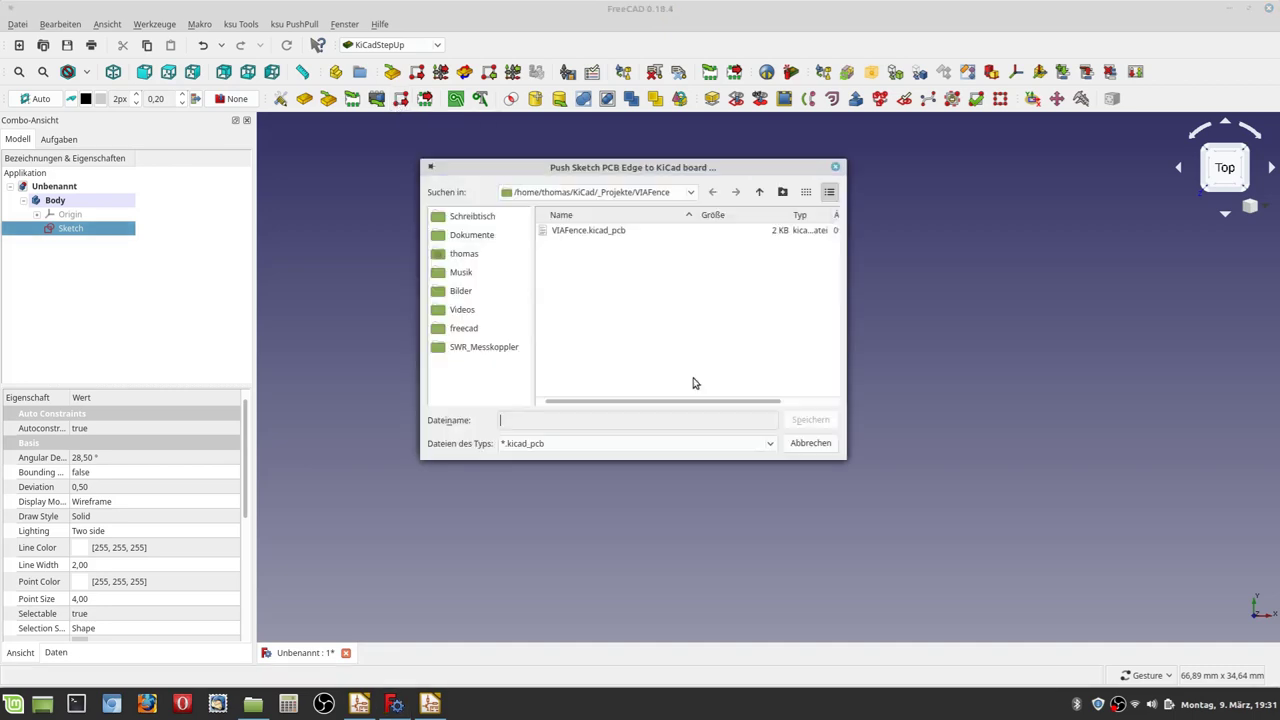
pyautogui.click(608, 232)
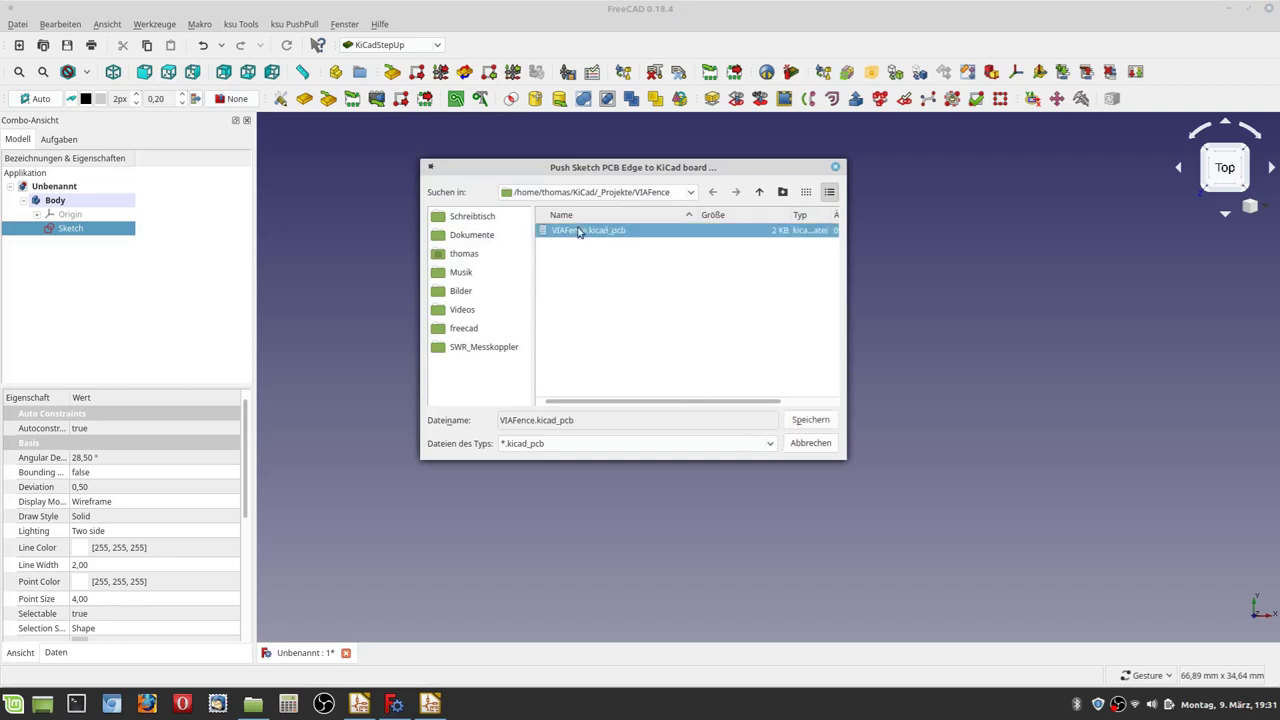
pyautogui.click(831, 425)
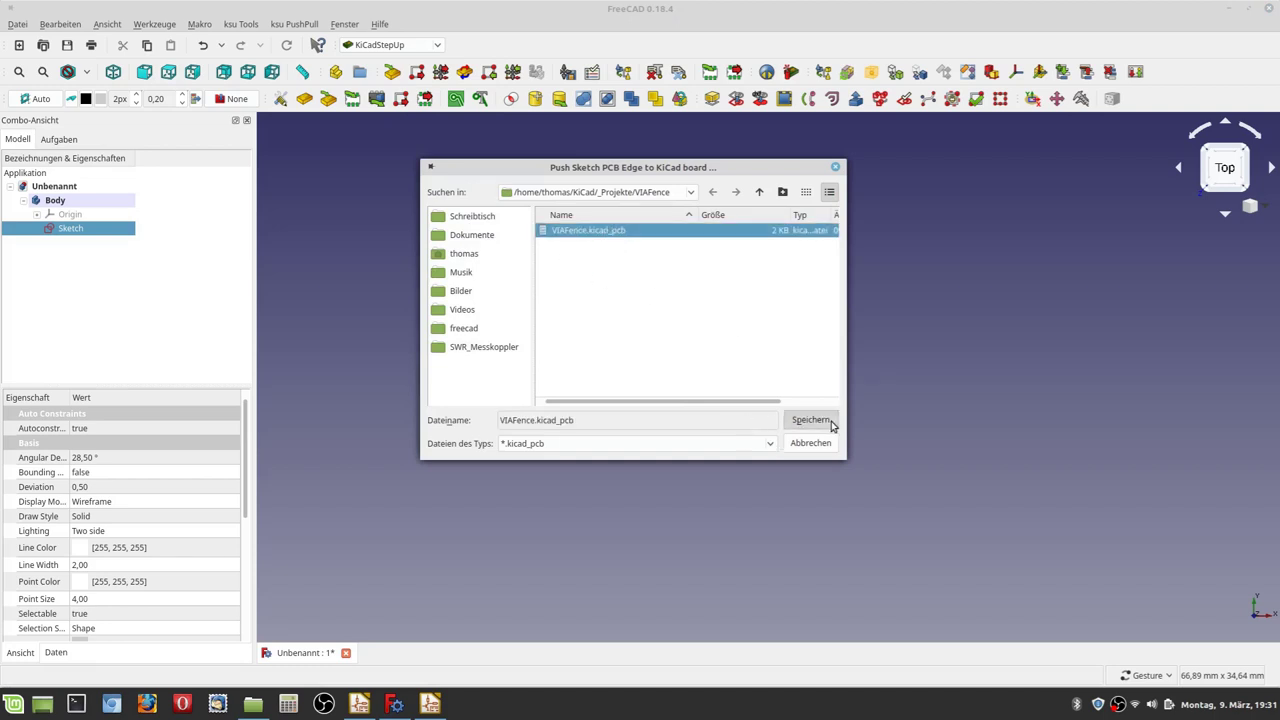
pyautogui.click(704, 307)
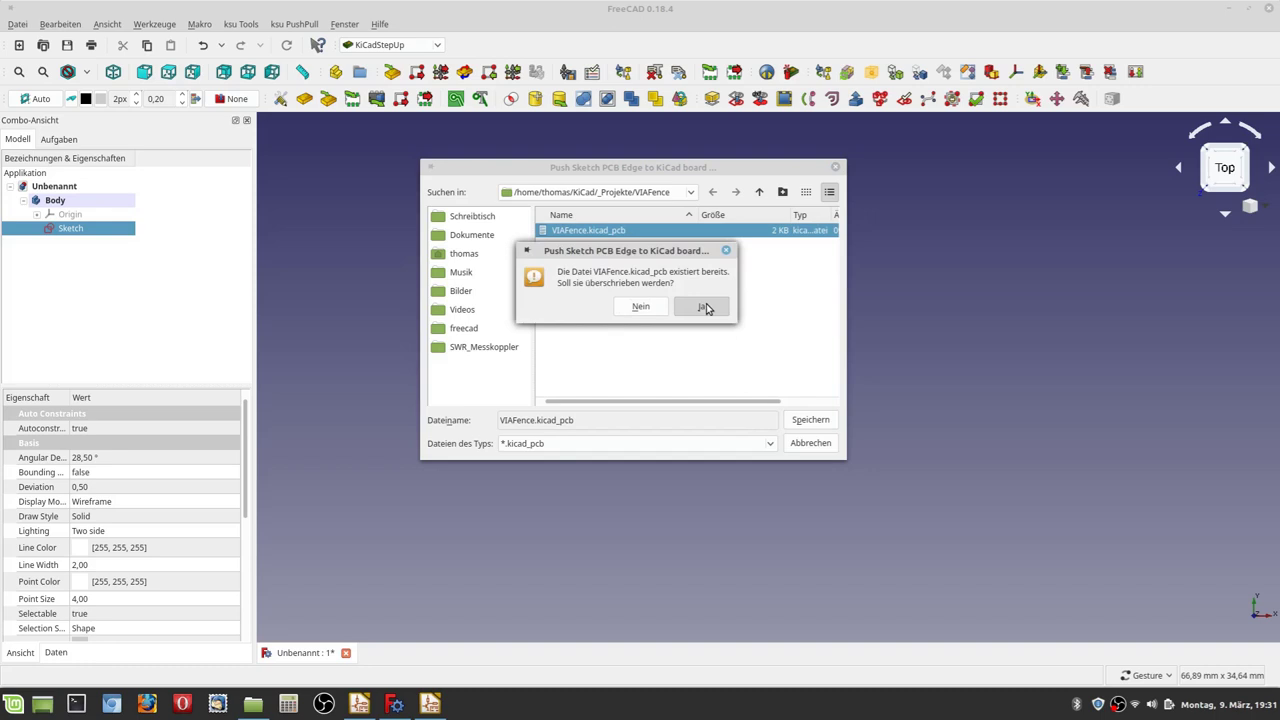
pyautogui.click(763, 381)
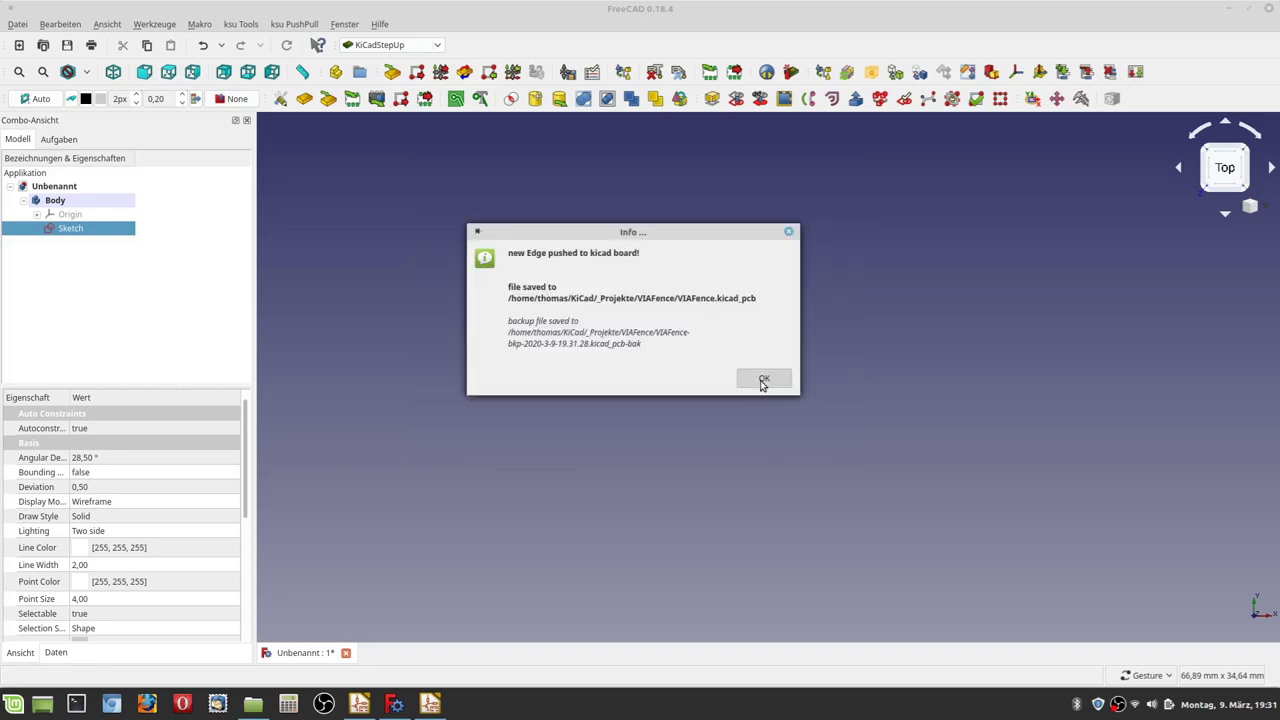
pyautogui.click(668, 338)
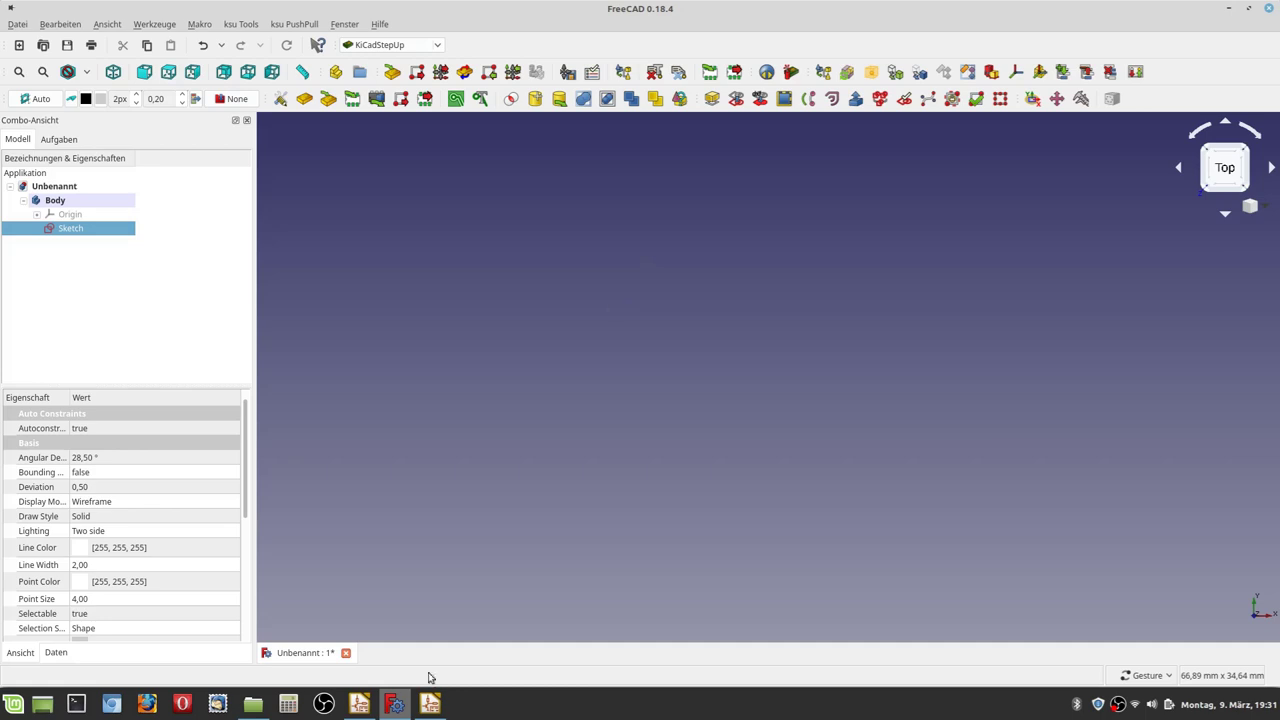
# Step: Reopen the VIAFence board in Pcbnew, zoom out to inspect the yellow rectangle outline, then close it
pyautogui.click(430, 704)
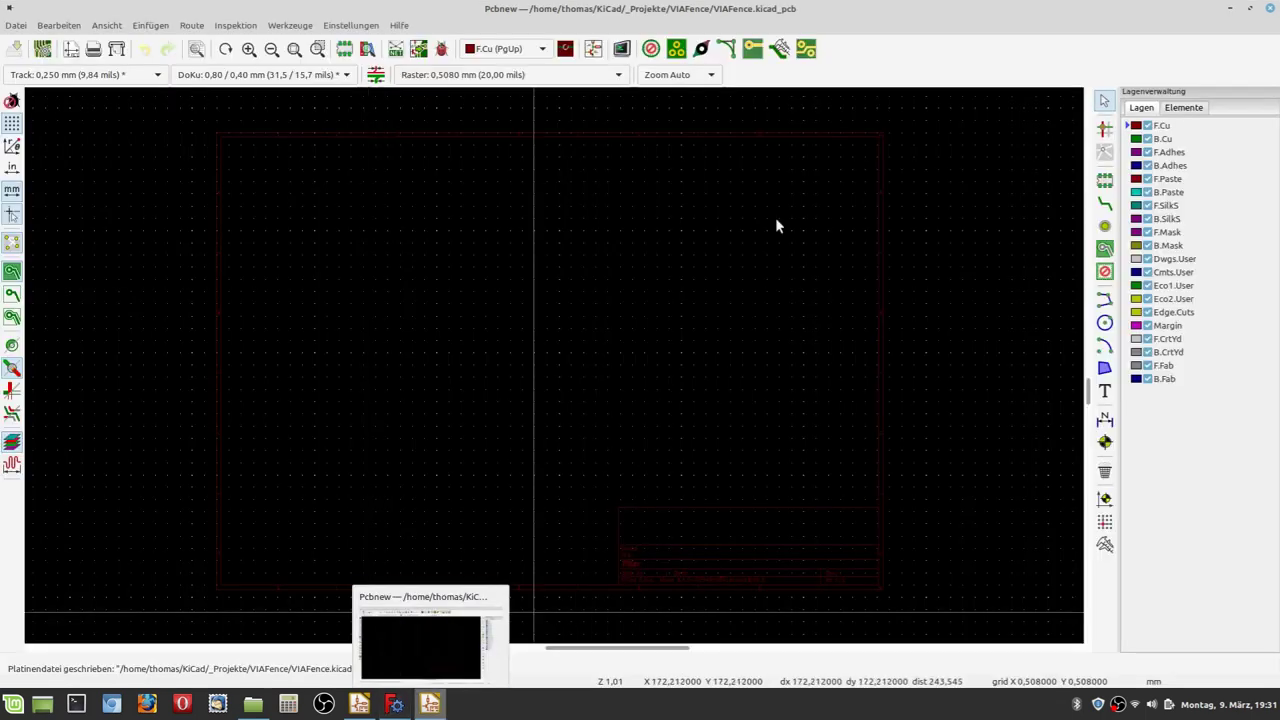
pyautogui.click(1271, 9)
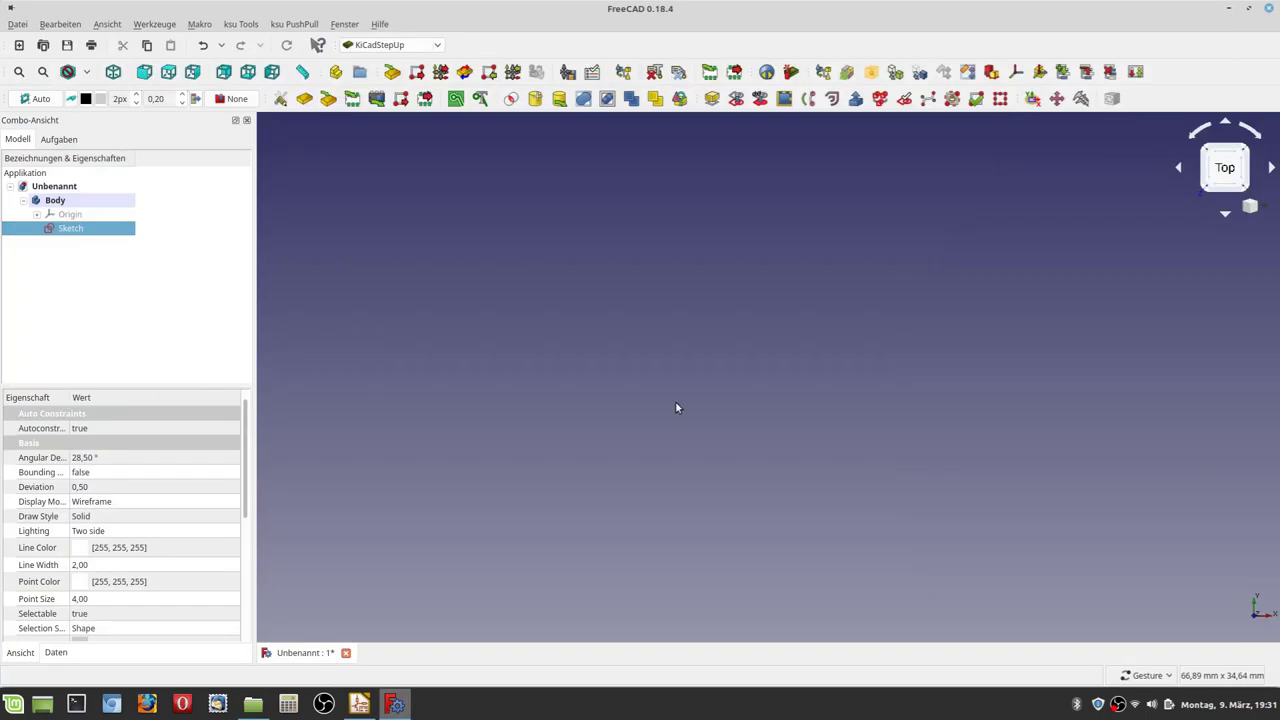
pyautogui.click(359, 704)
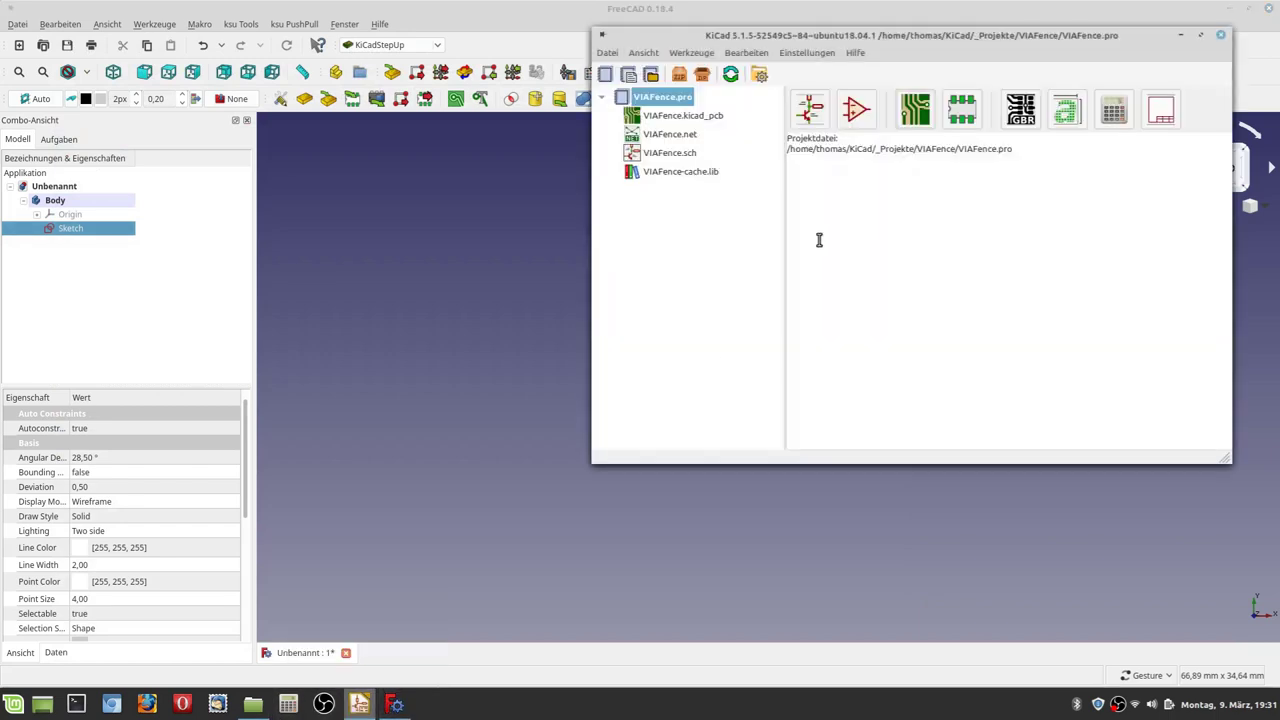
pyautogui.click(926, 116)
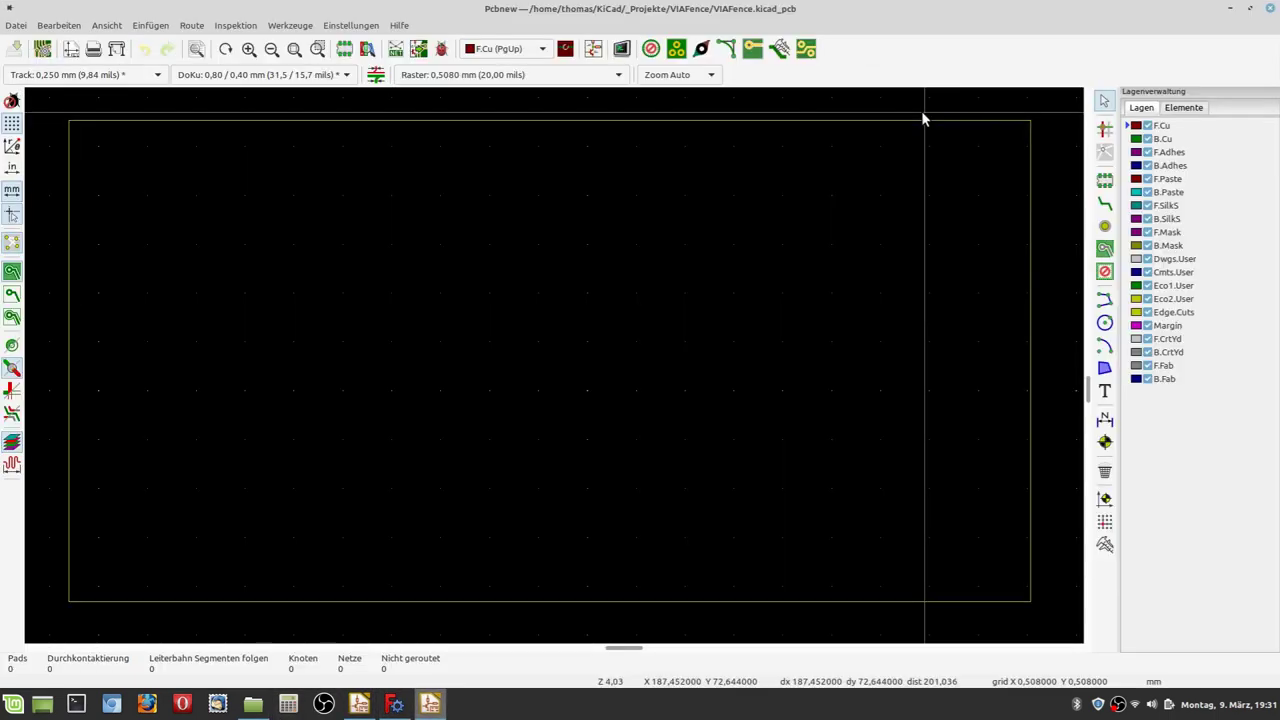
pyautogui.scroll(-4, 600, 148)
pyautogui.scroll(-2, 555, 372)
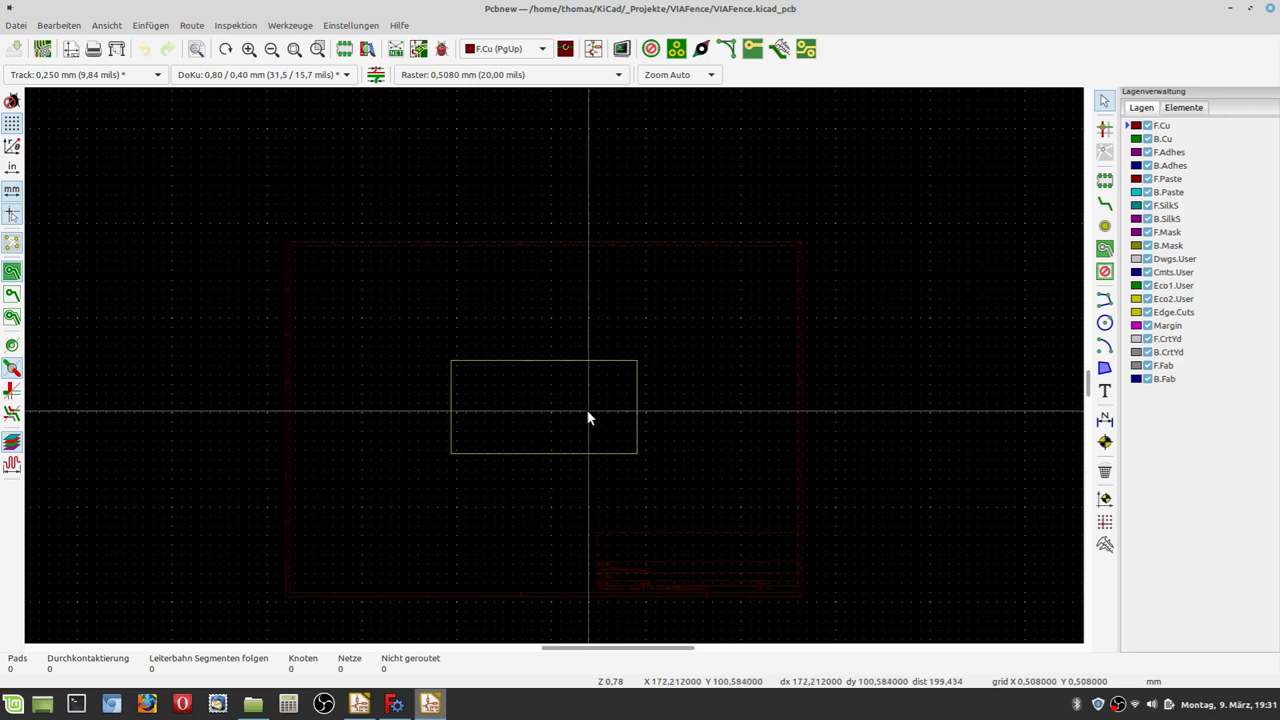
pyautogui.click(1270, 9)
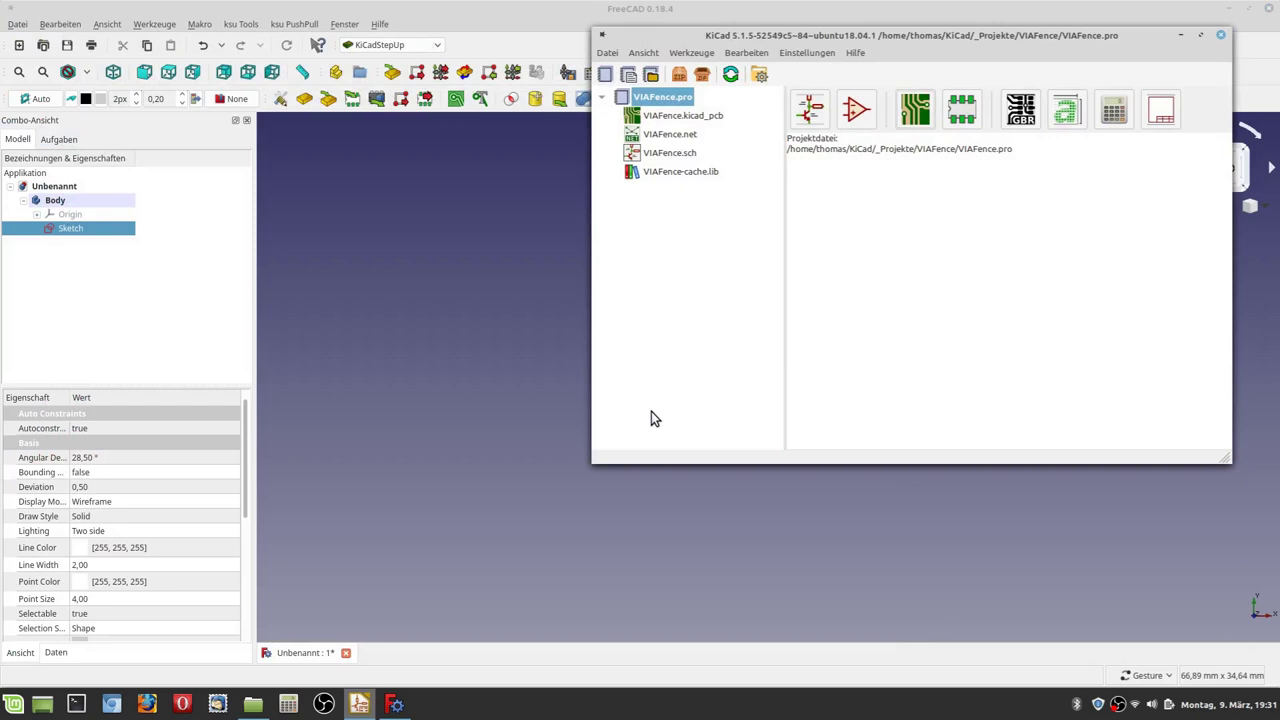
# Step: Delete VIAFence.kicad_pcb and both timestamped board backup files from the VIAFence folder
pyautogui.click(255, 704)
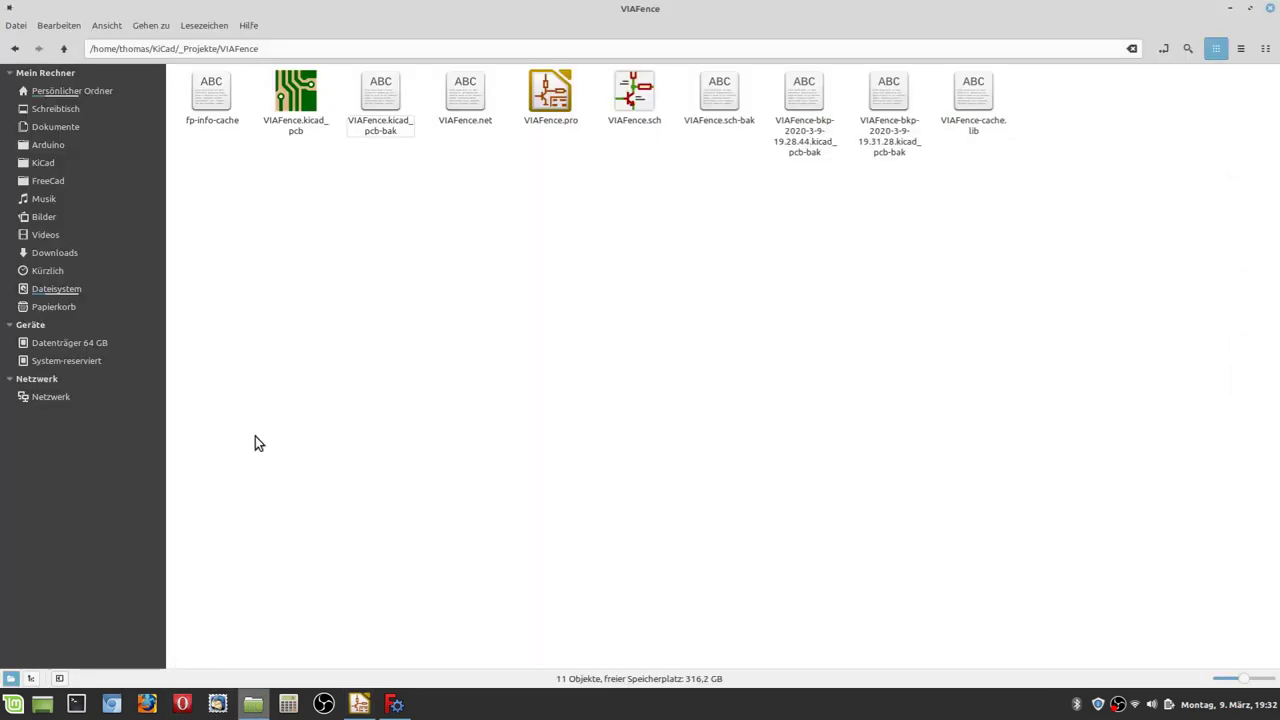
pyautogui.click(293, 110)
pyautogui.press('Delete')
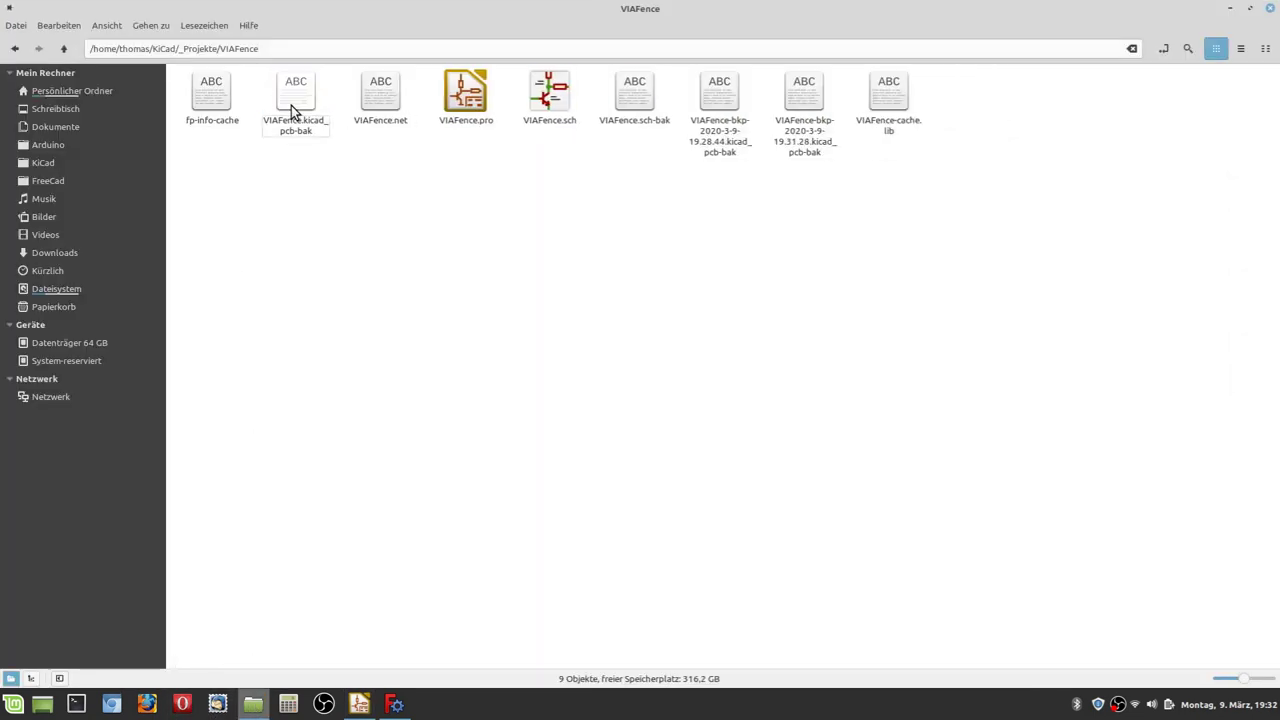
pyautogui.click(716, 135)
pyautogui.press('Delete')
pyautogui.click(716, 135)
pyautogui.press('Delete')
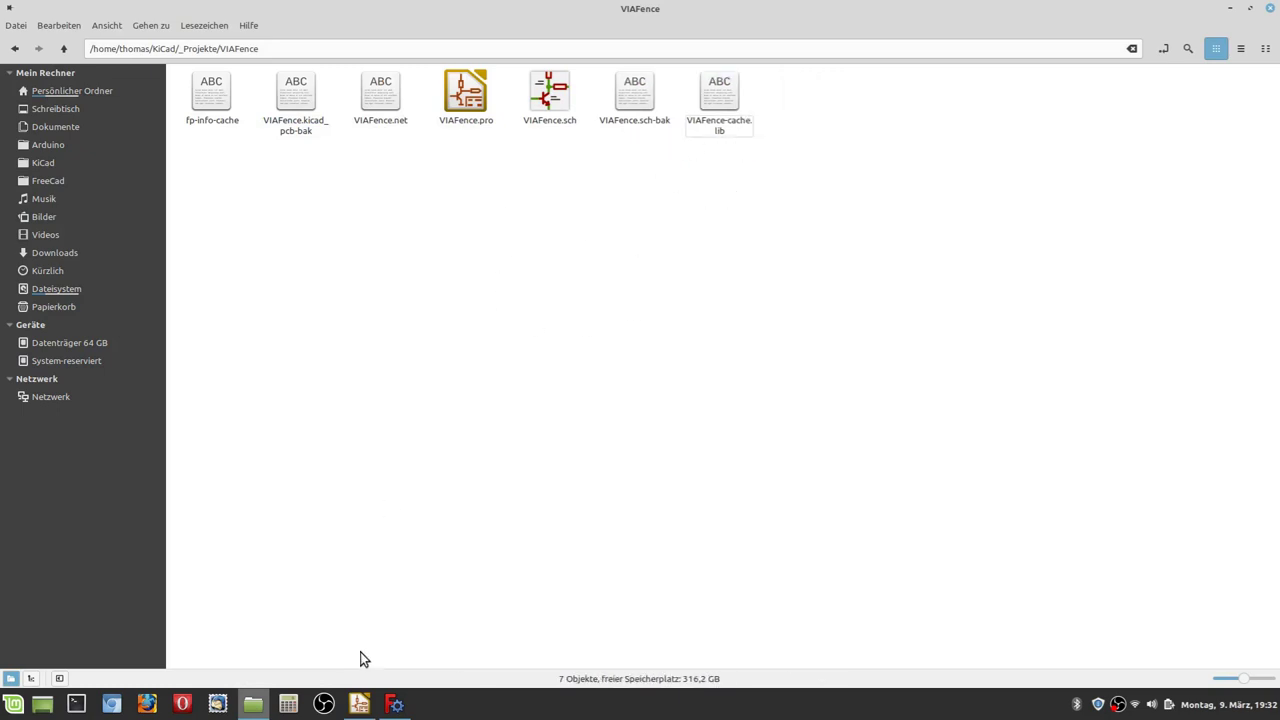
pyautogui.click(359, 704)
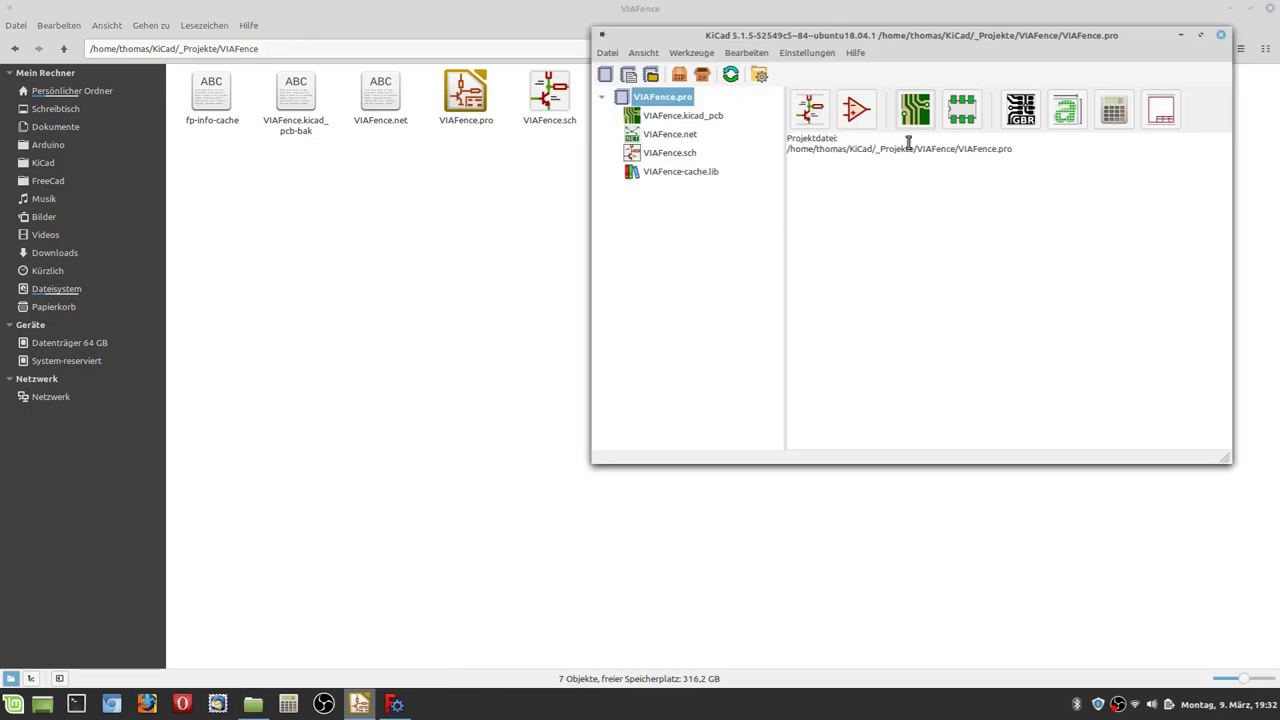
# Step: Create a new empty VIAFence.kicad_pcb in Pcbnew, save it, and close the board editor
pyautogui.click(919, 113)
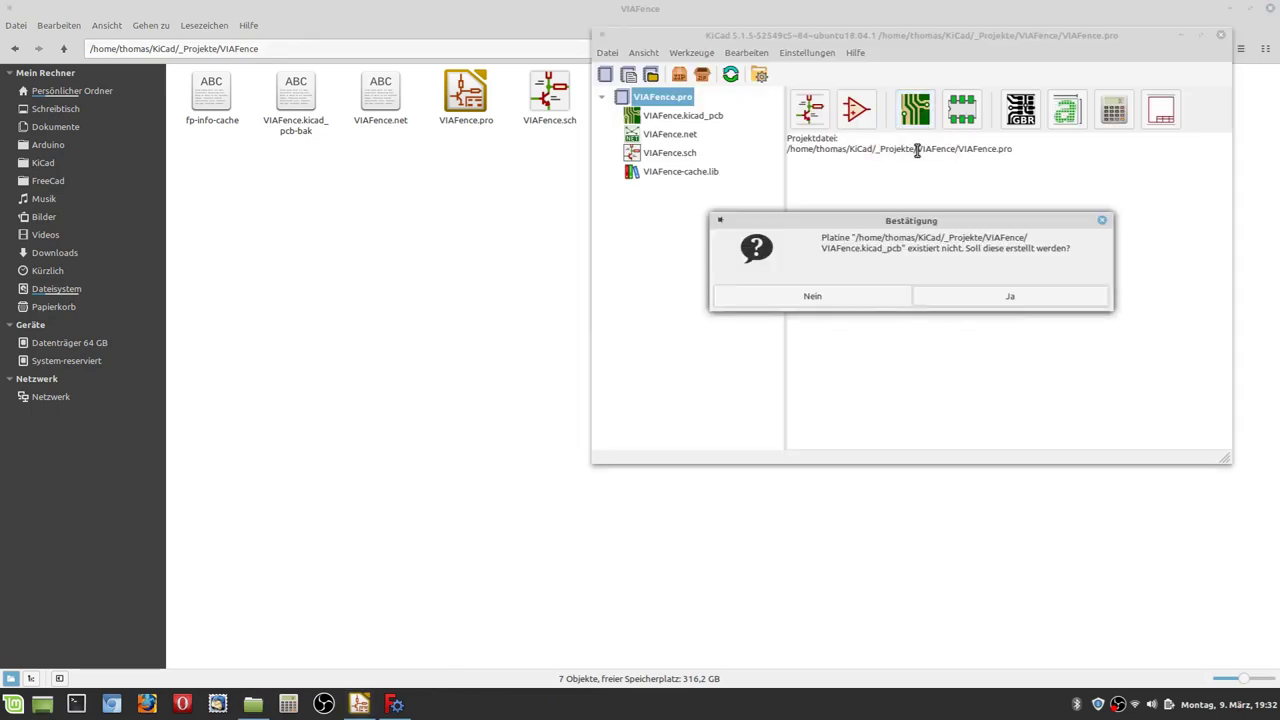
pyautogui.click(1021, 293)
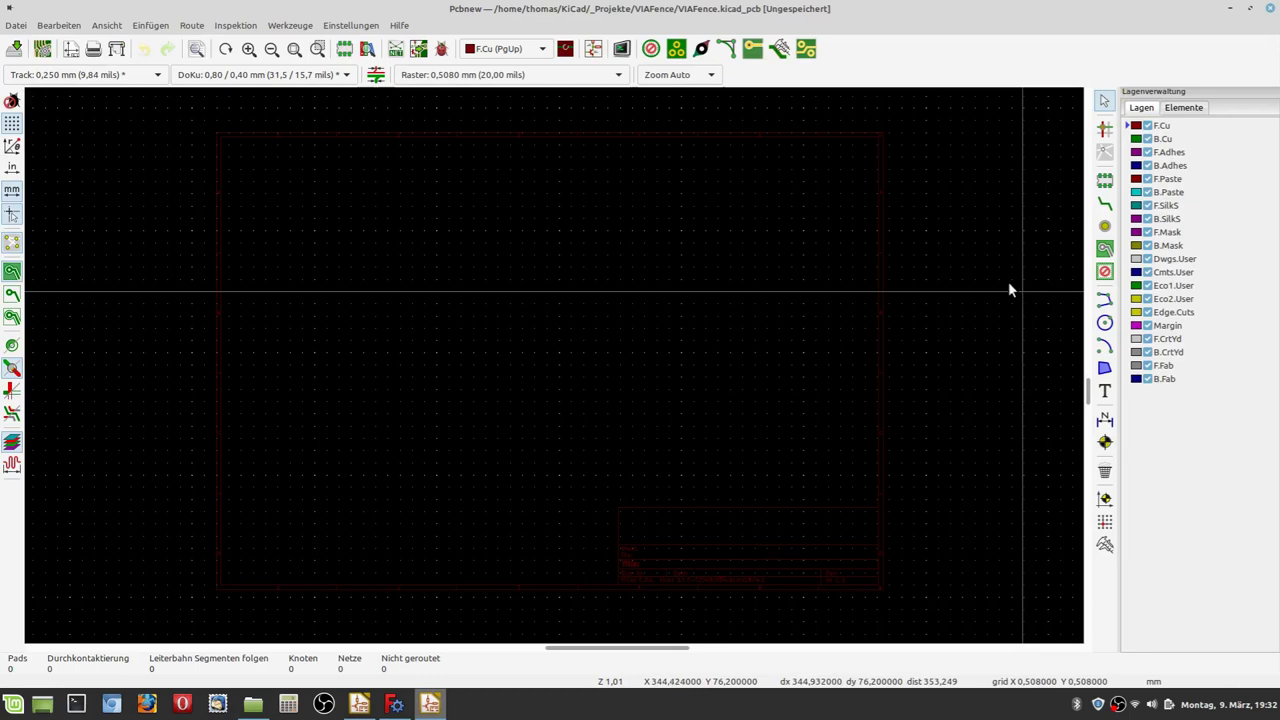
pyautogui.click(10, 49)
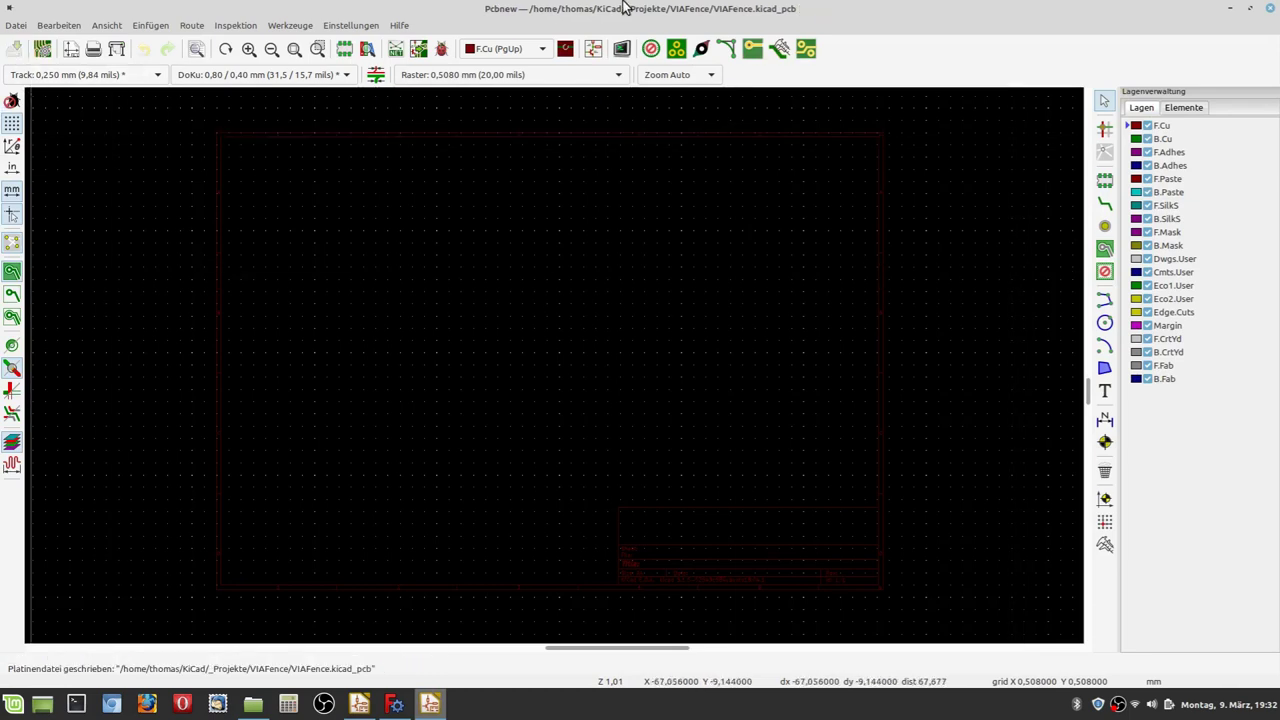
pyautogui.click(1270, 8)
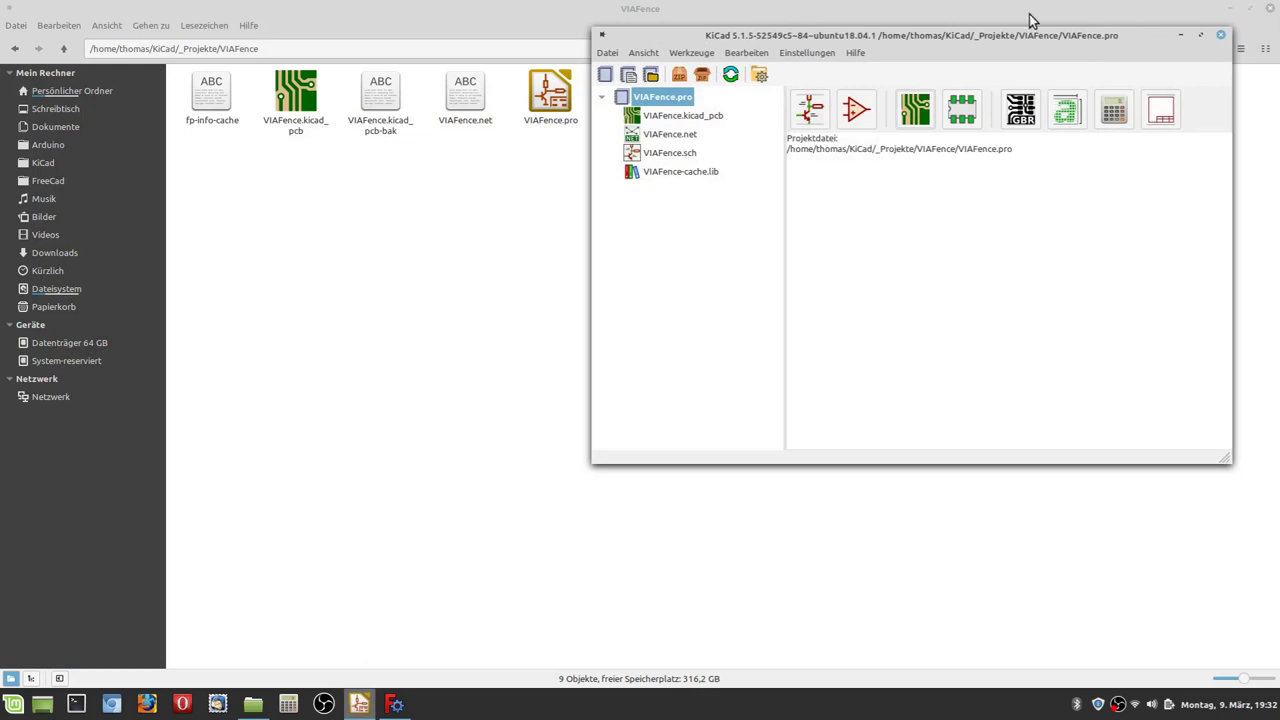
pyautogui.click(363, 21)
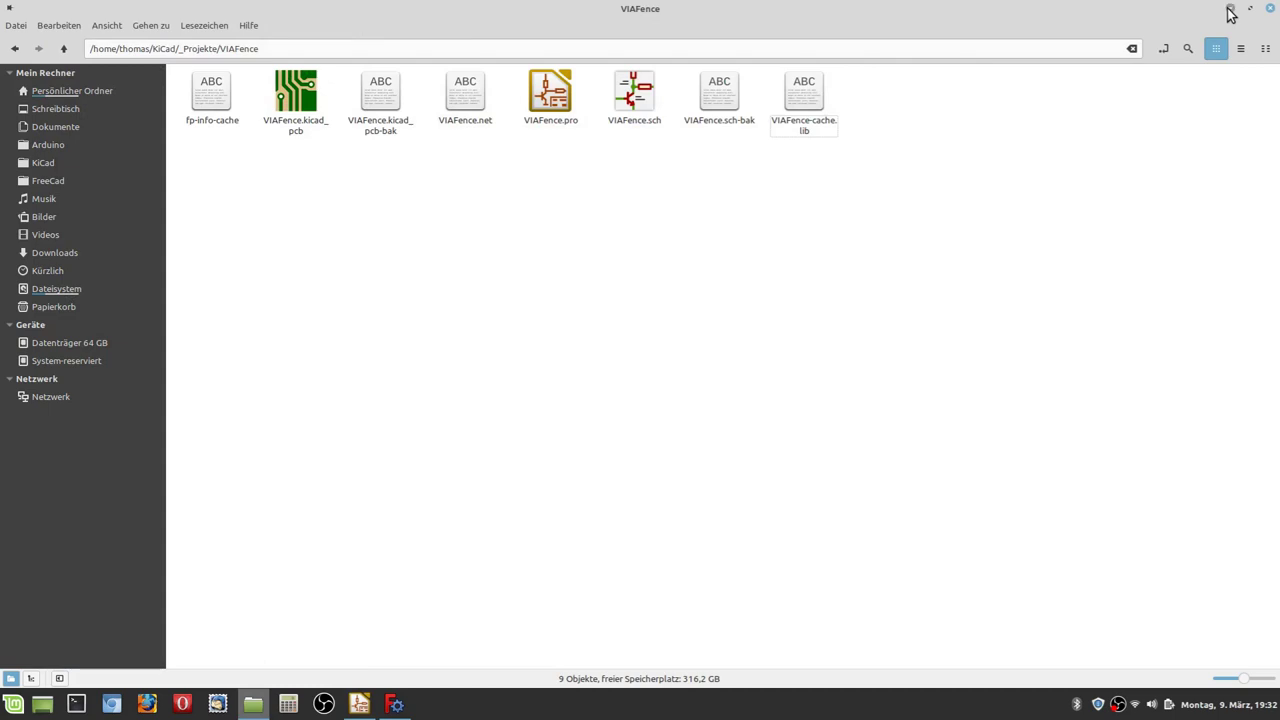
pyautogui.click(1229, 9)
pyautogui.click(479, 23)
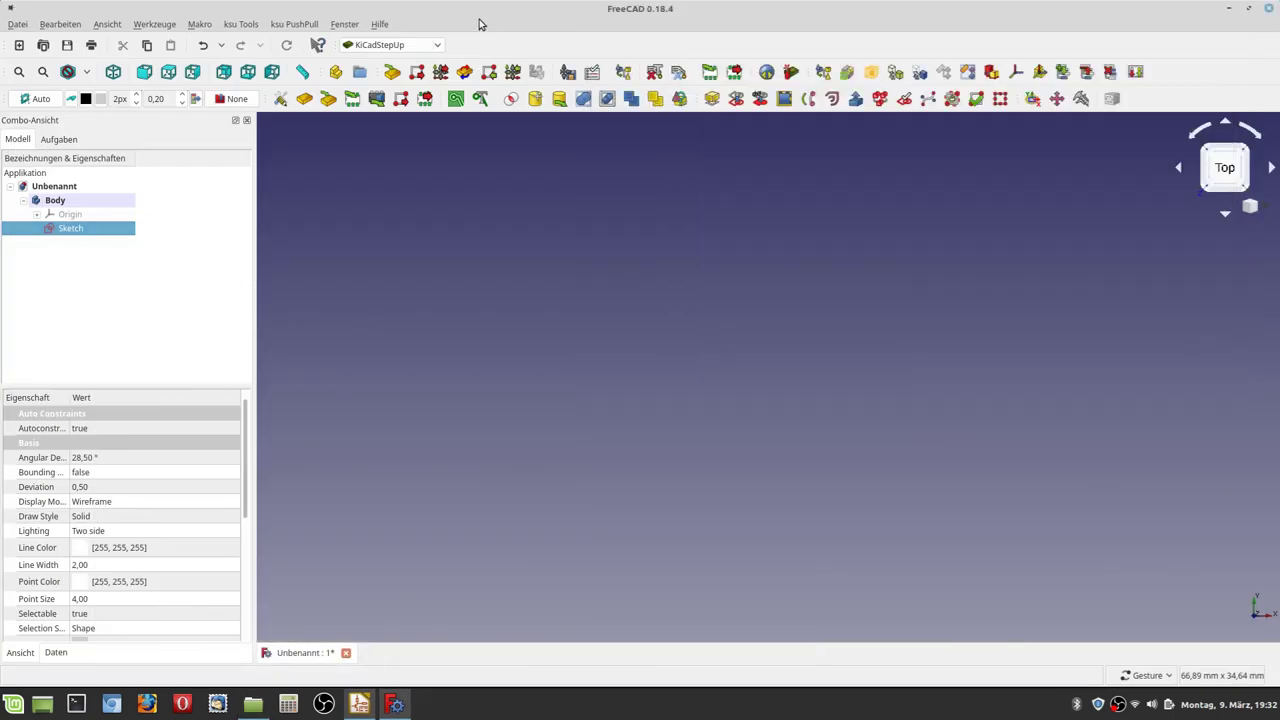
# Step: Change the kicadStepUpGui PCB Placement preference to Grid Origin, apply it, and close preferences
pyautogui.click(57, 24)
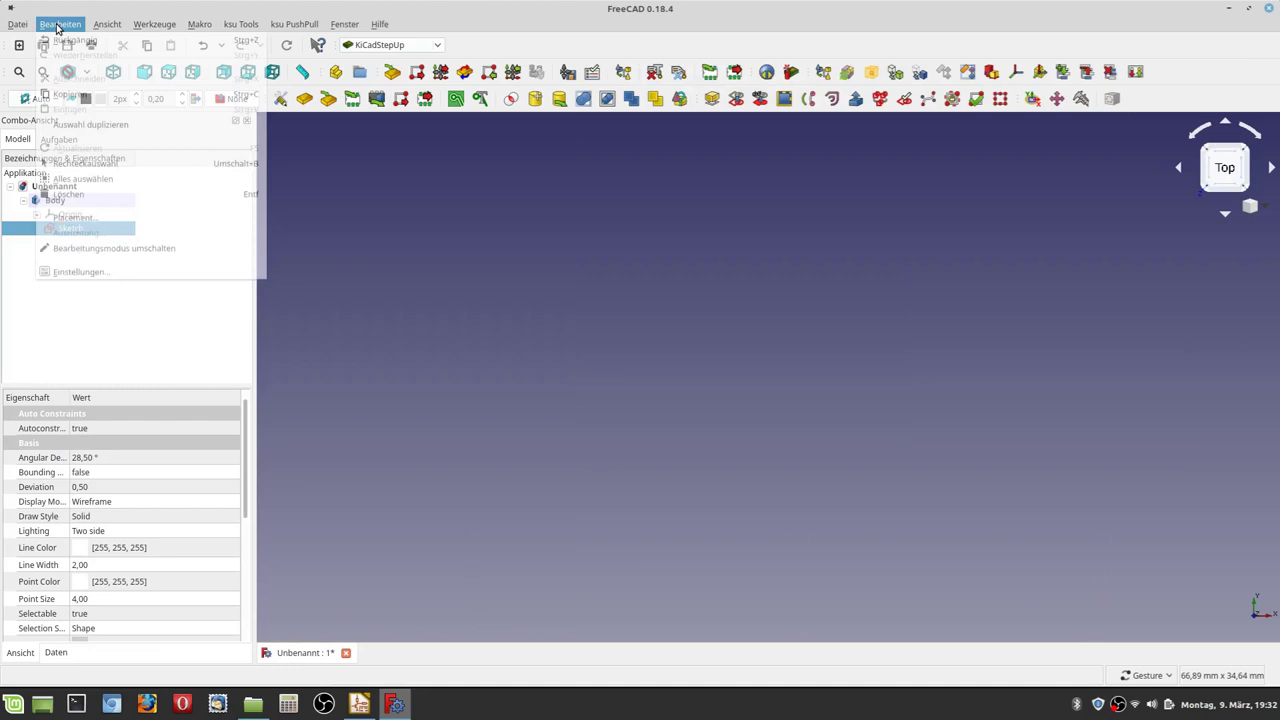
pyautogui.click(63, 284)
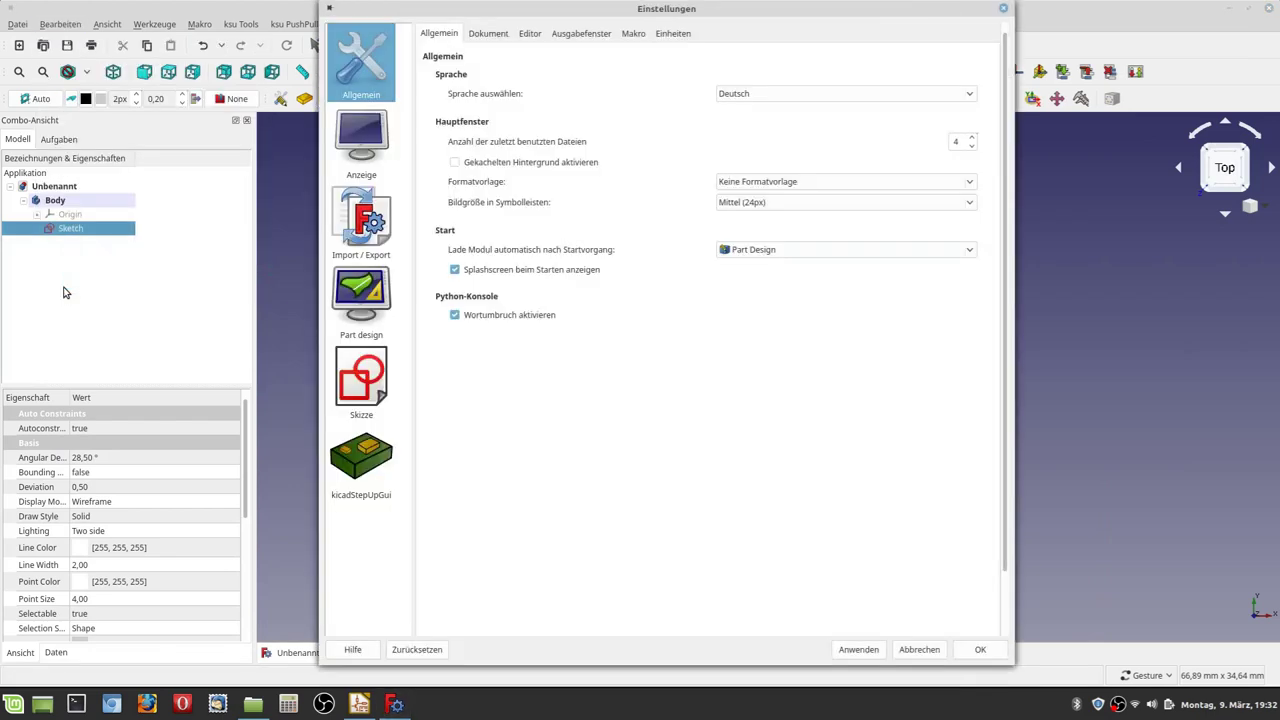
pyautogui.click(357, 485)
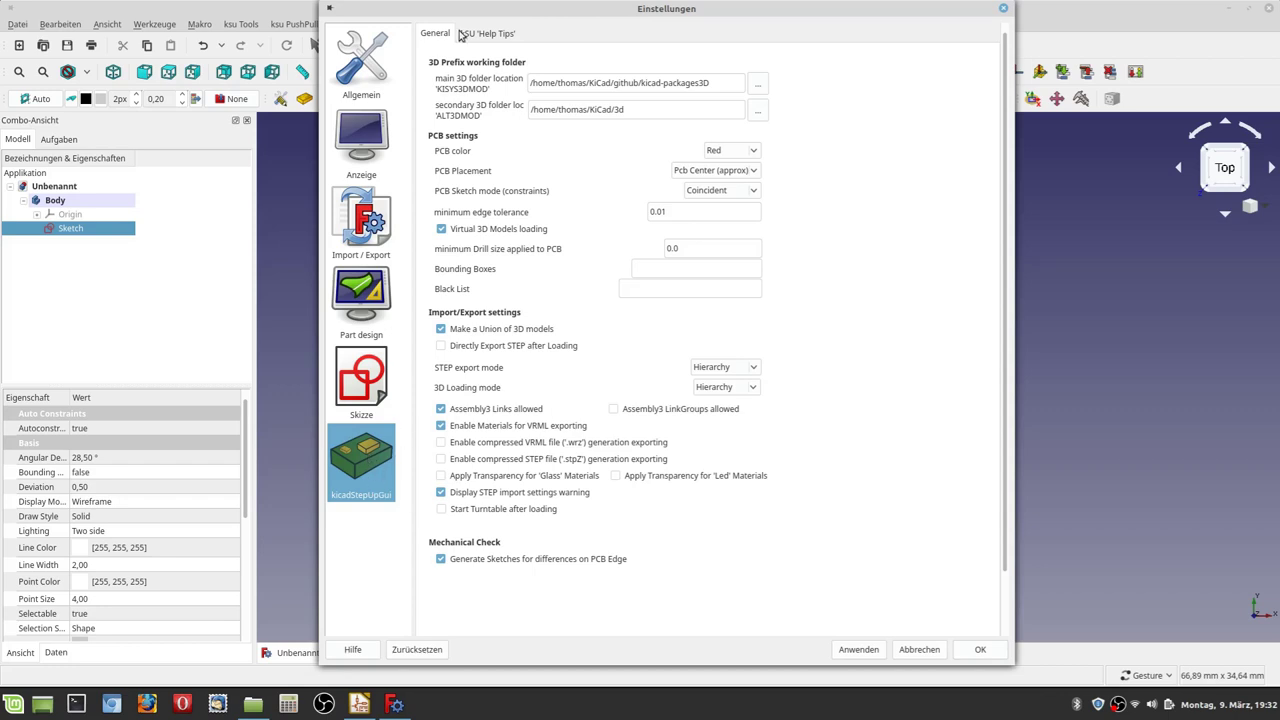
pyautogui.moveTo(505, 15); pyautogui.dragTo(635, 38)
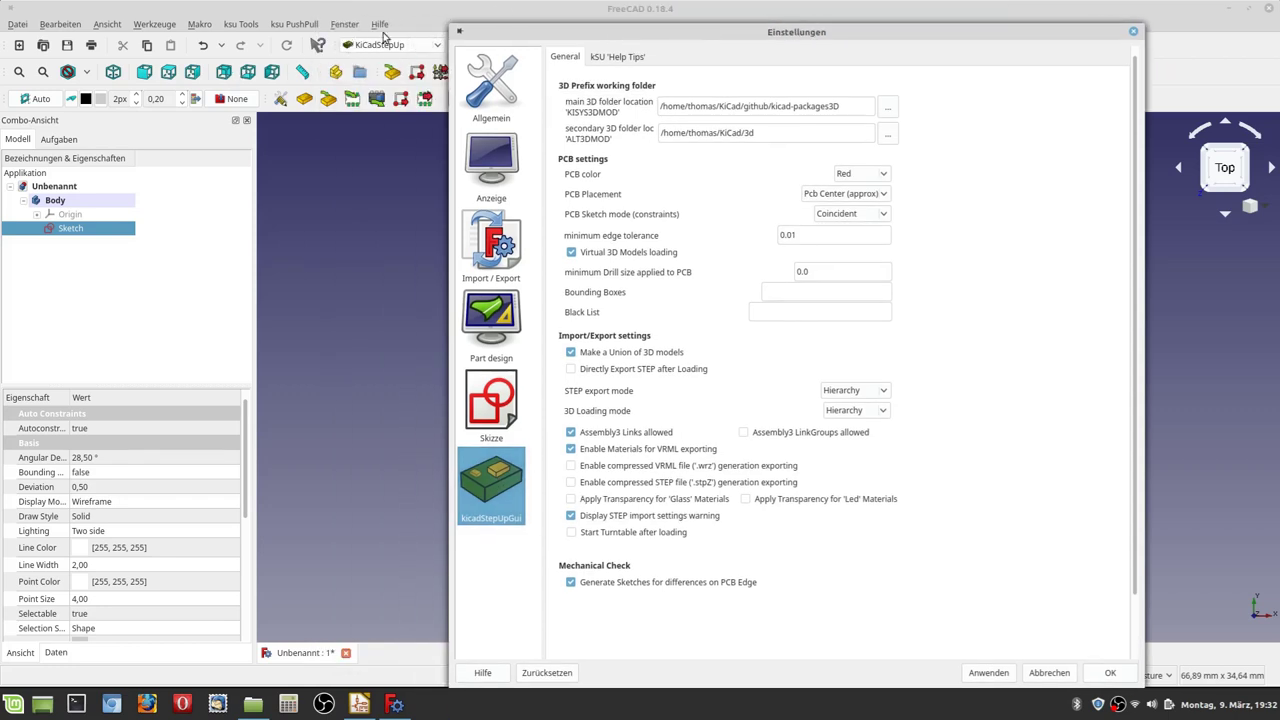
pyautogui.click(876, 194)
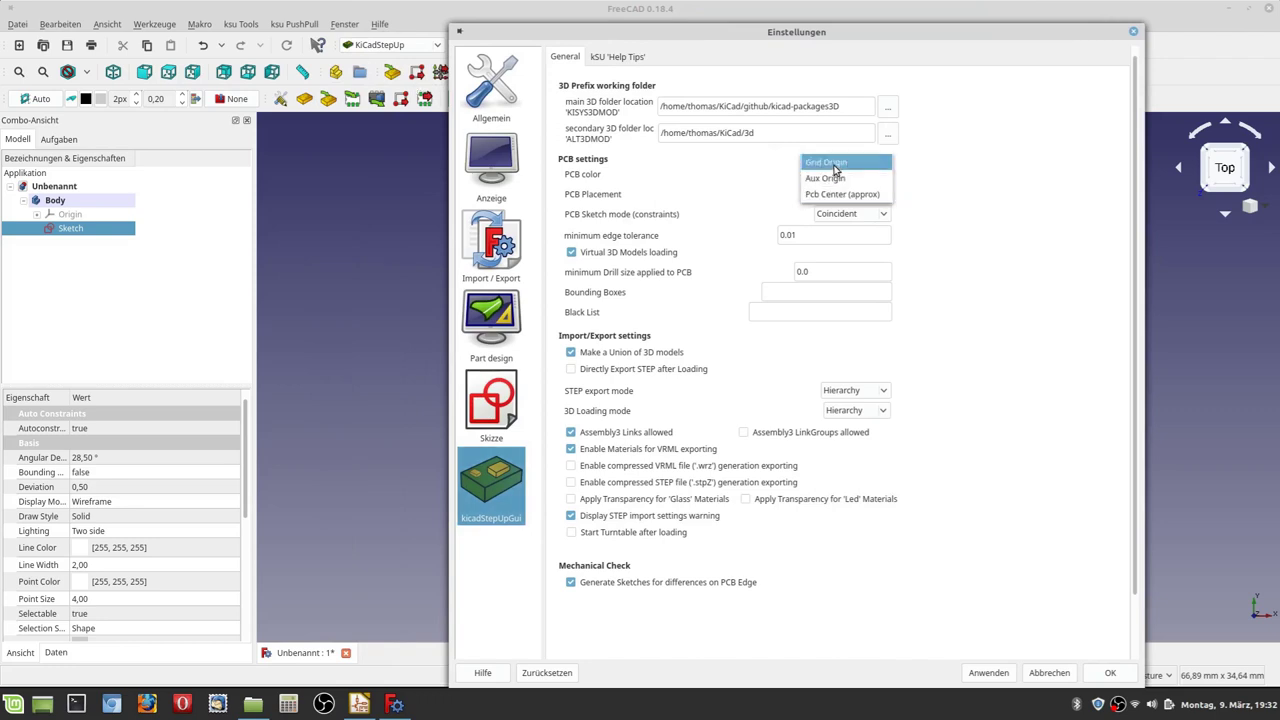
pyautogui.click(835, 163)
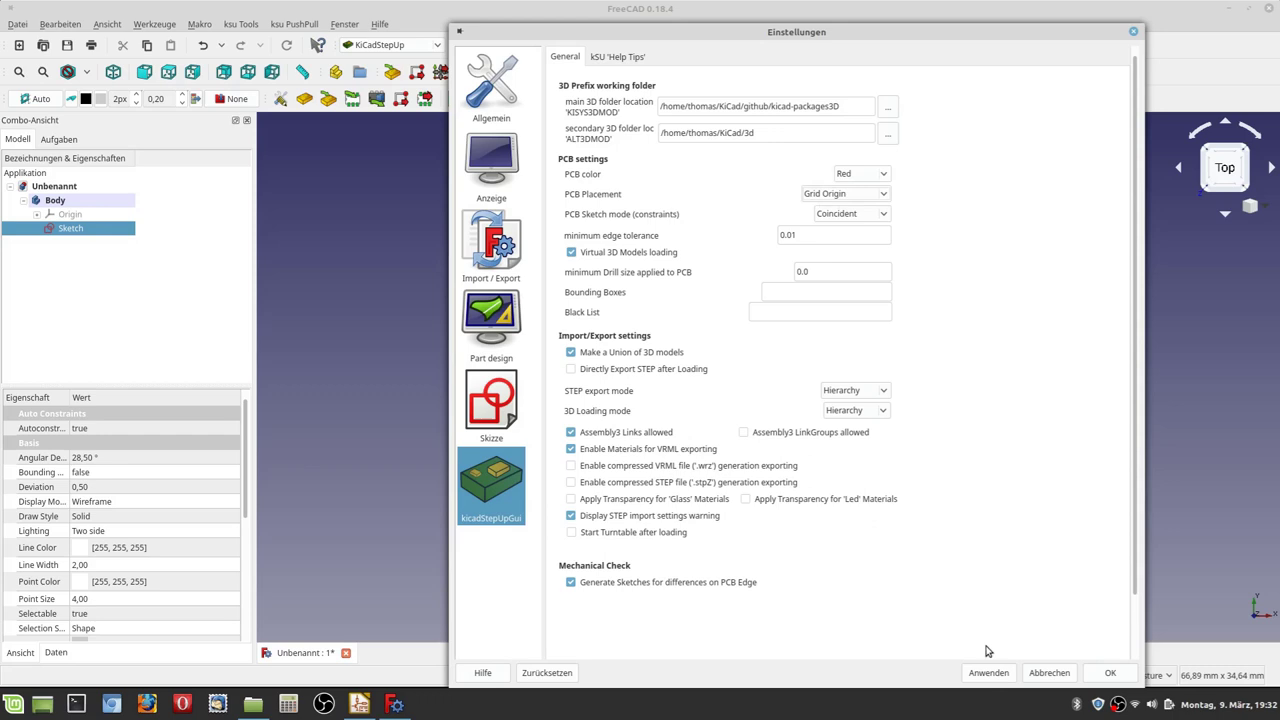
pyautogui.click(986, 679)
pyautogui.click(989, 677)
pyautogui.click(1109, 674)
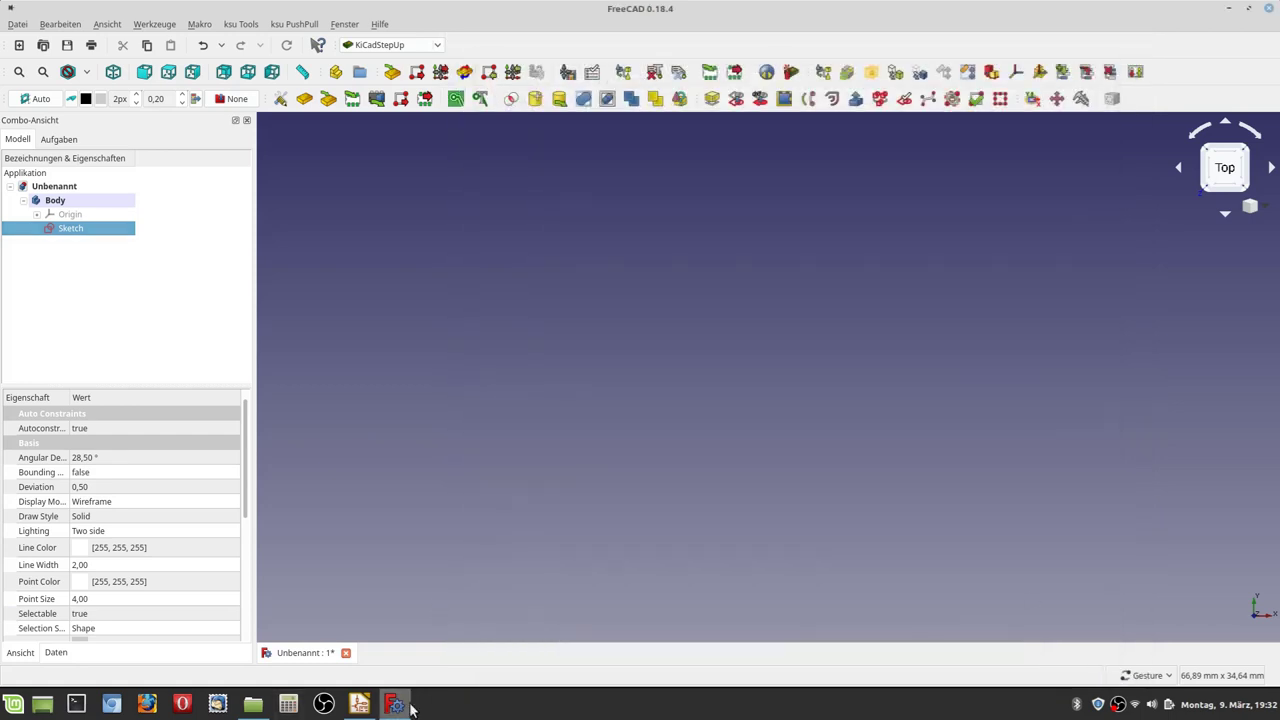
# Step: Open the VIAFence board in Pcbnew, place a grid origin, save, and close the editor
pyautogui.click(362, 705)
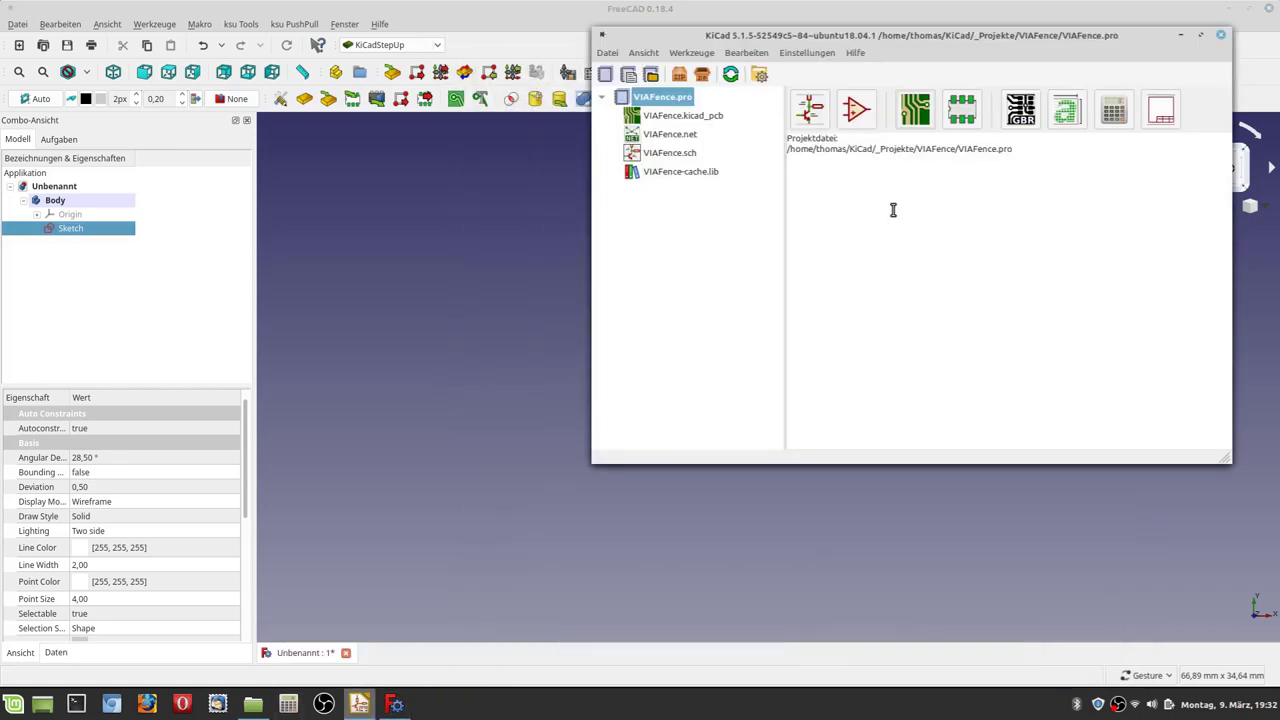
pyautogui.click(912, 112)
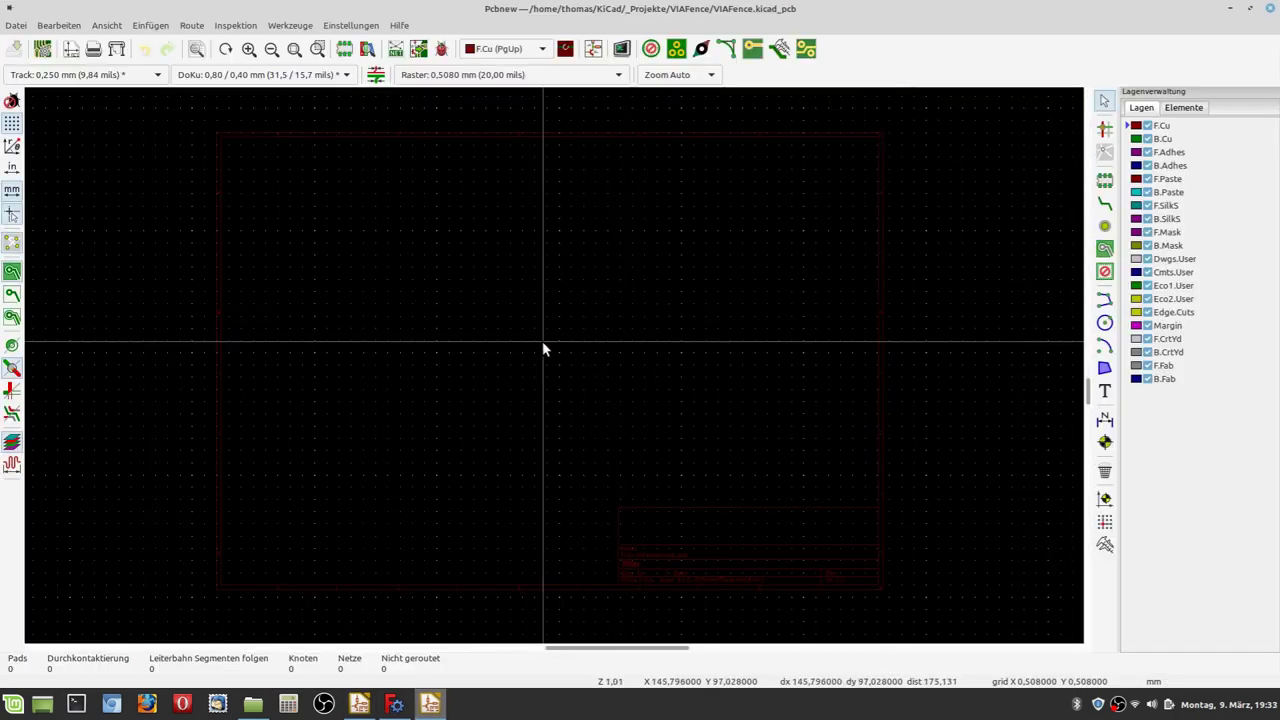
pyautogui.press('s')
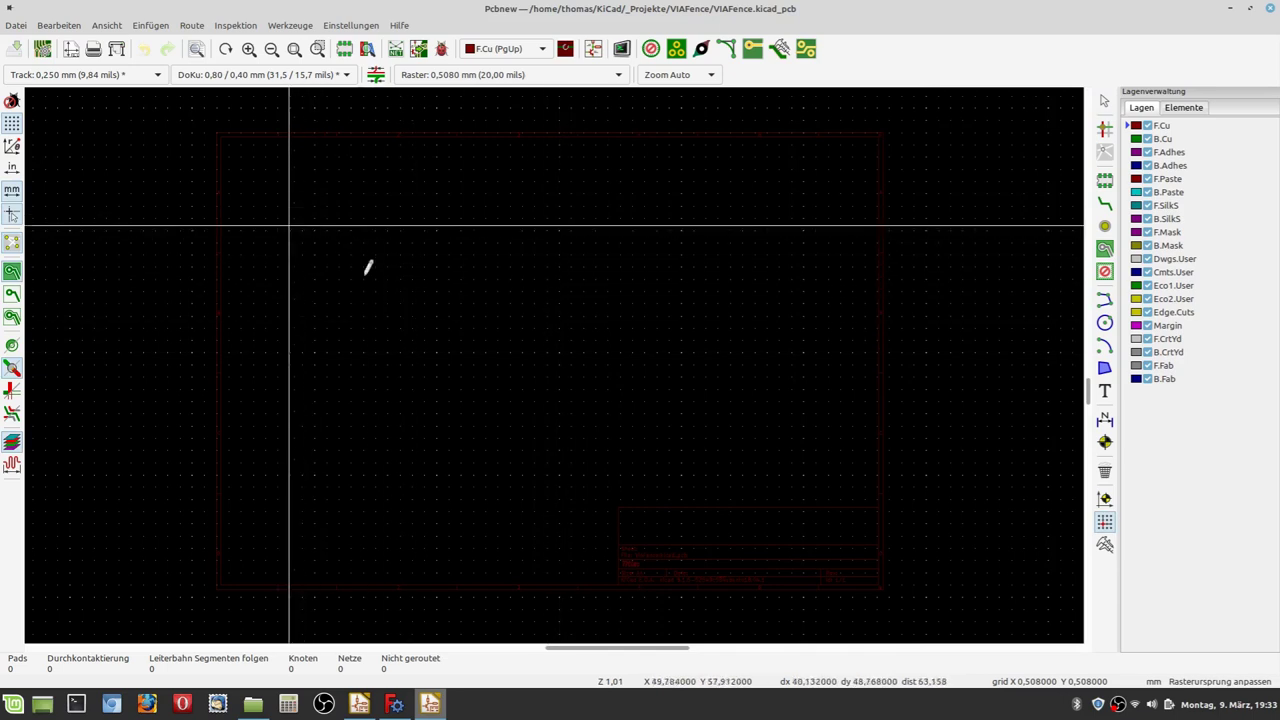
pyautogui.scroll(-2, 580, 355)
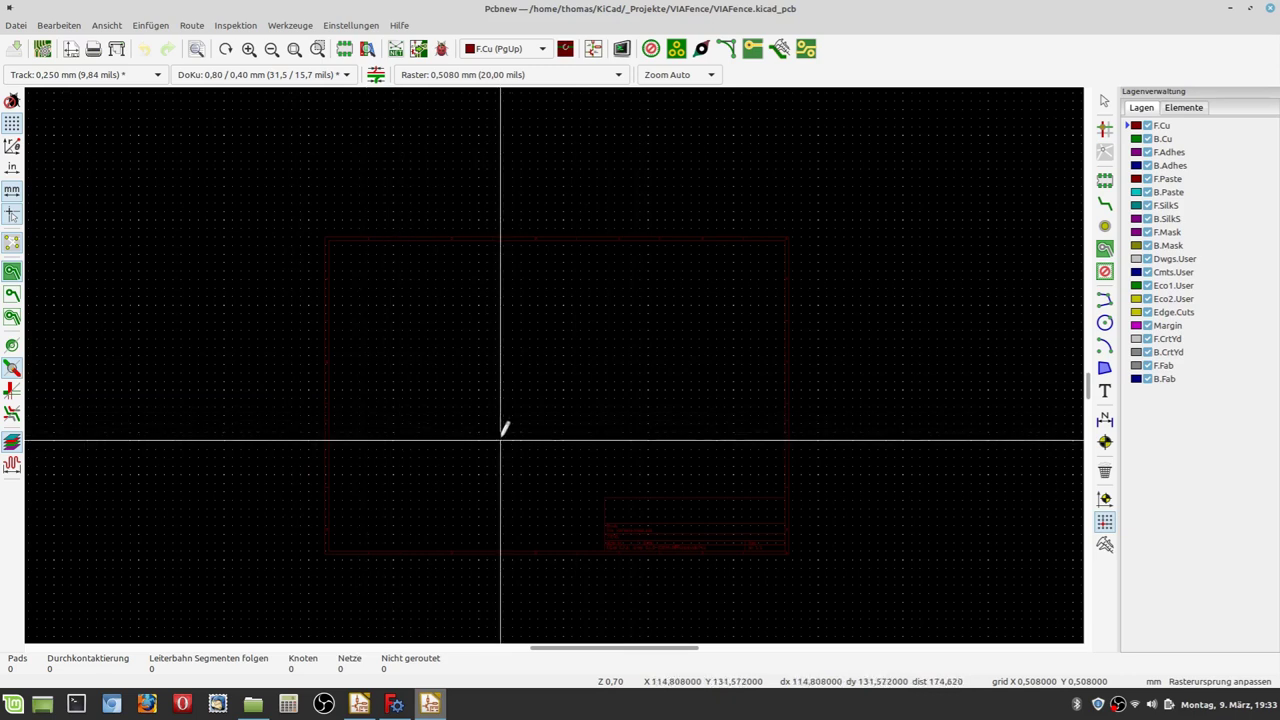
pyautogui.scroll(2, 497, 440)
pyautogui.scroll(2, 559, 355)
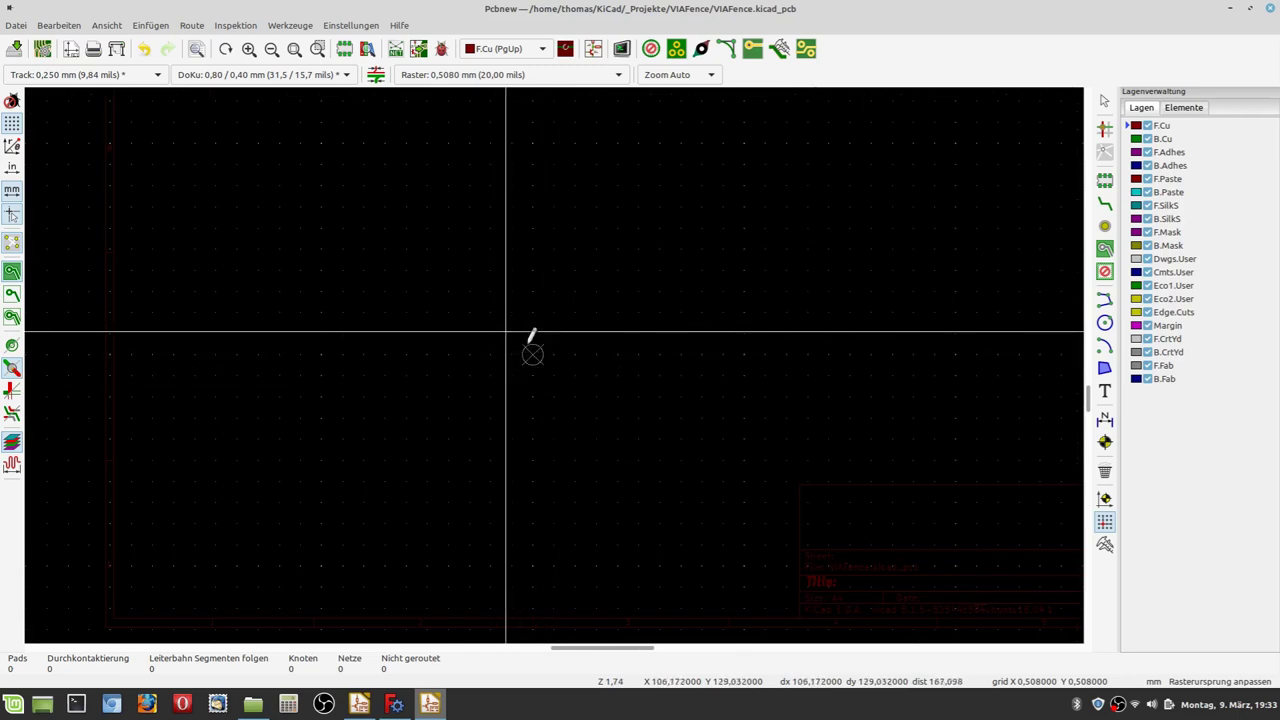
pyautogui.click(12, 49)
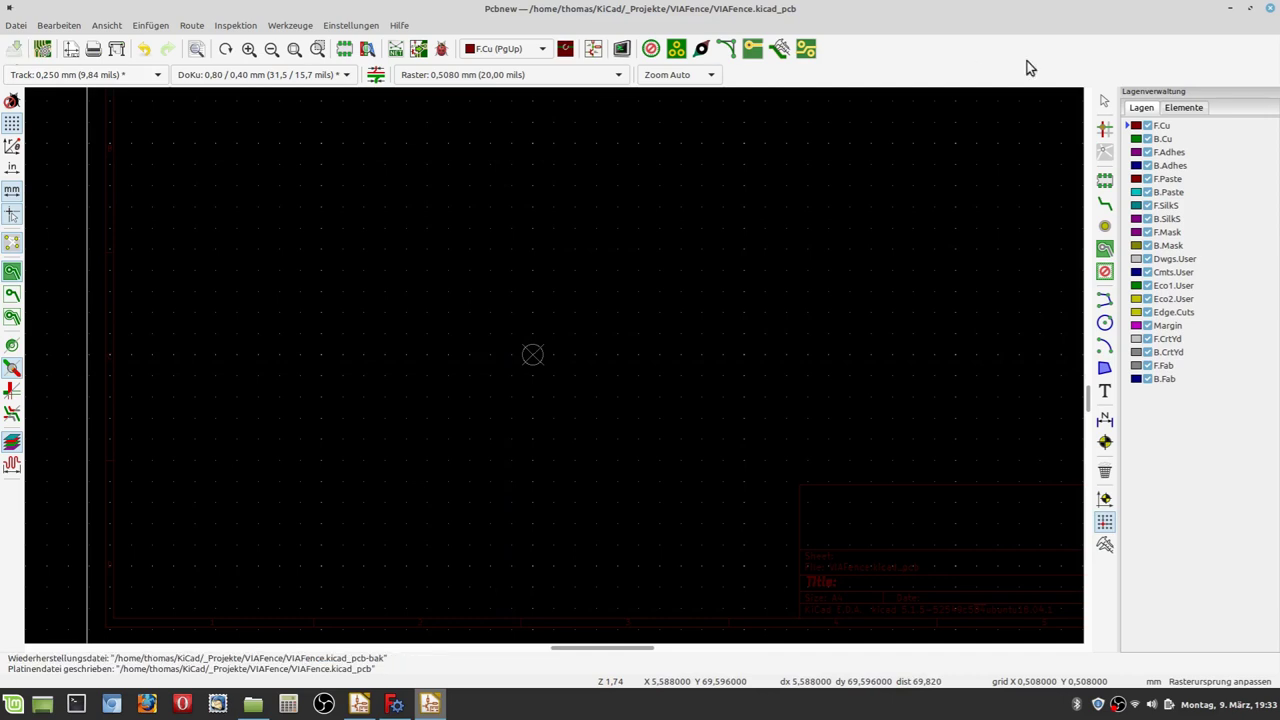
pyautogui.click(1271, 9)
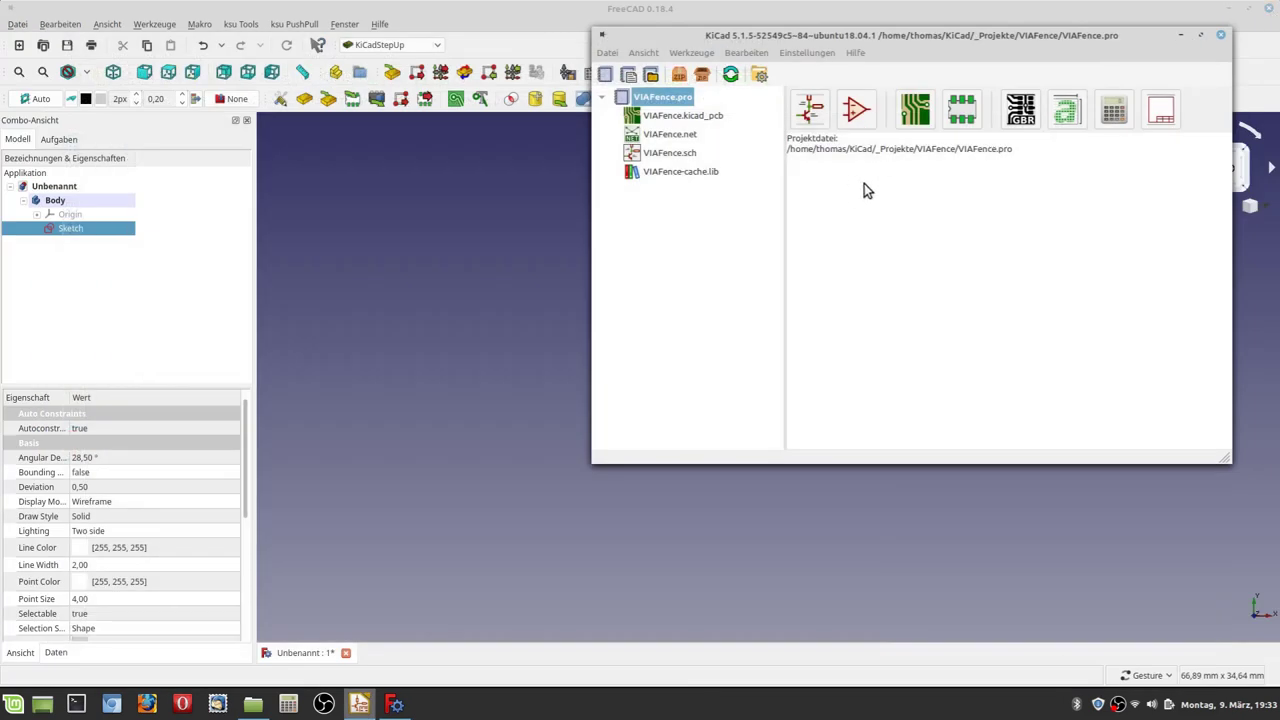
# Step: Push the sketch into VIAFence.kicad_pcb as an Edge.Cuts outline, 0.16 width, overwriting the file
pyautogui.click(114, 234)
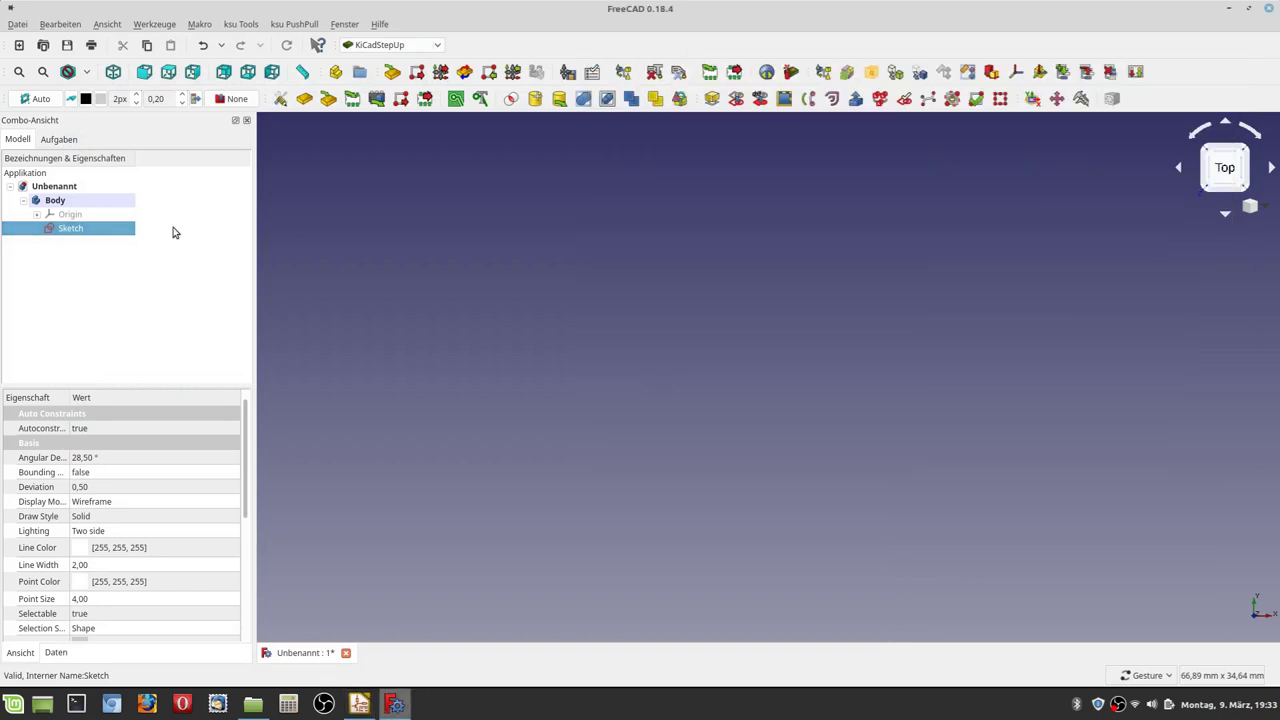
pyautogui.click(400, 102)
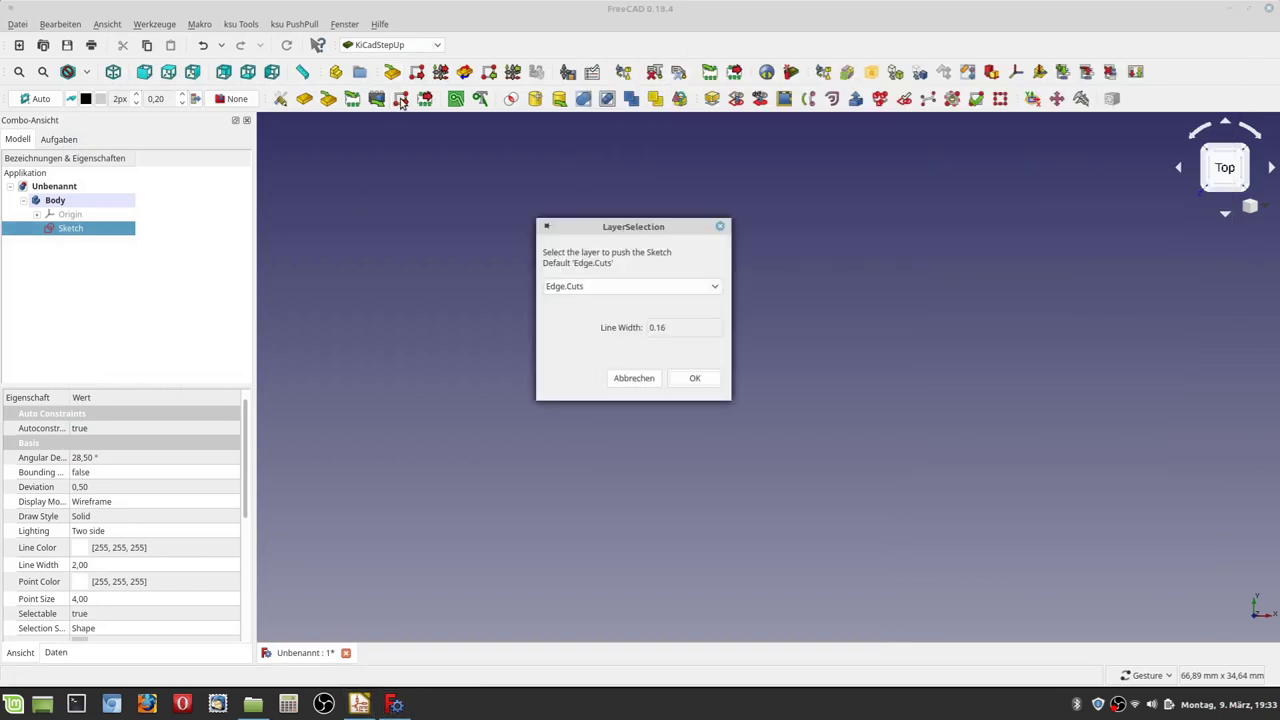
pyautogui.click(711, 383)
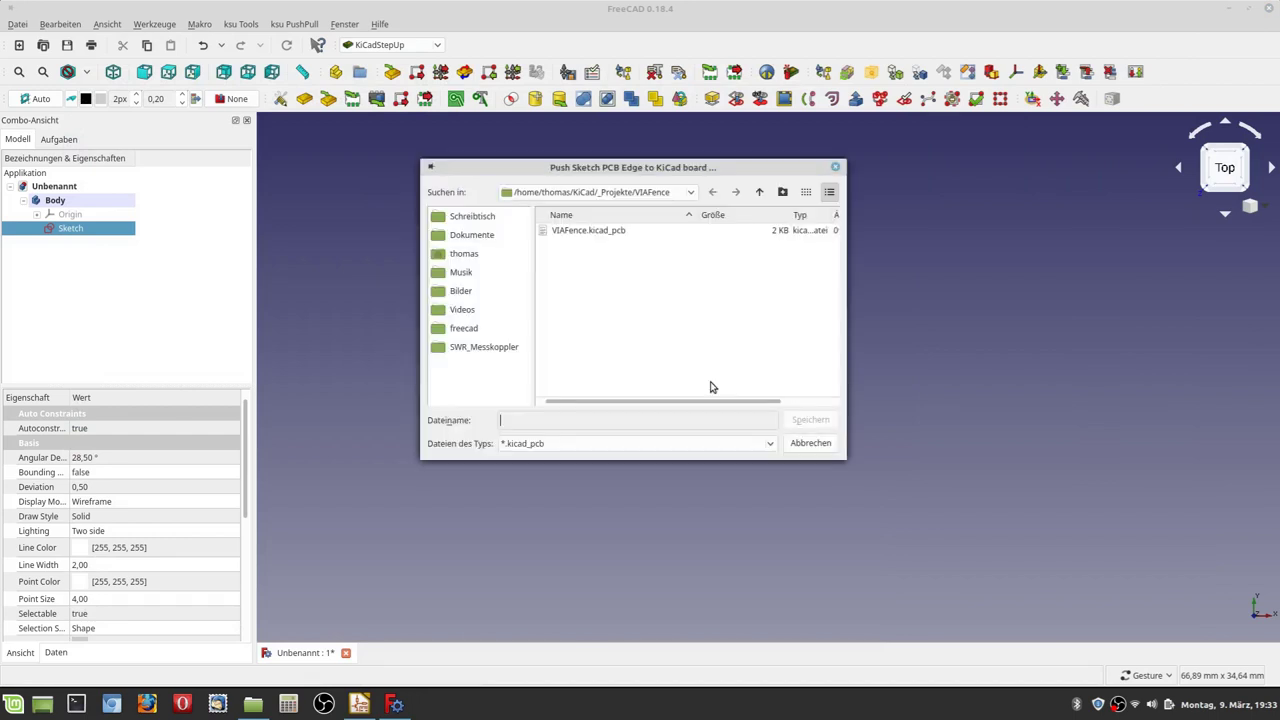
pyautogui.click(610, 232)
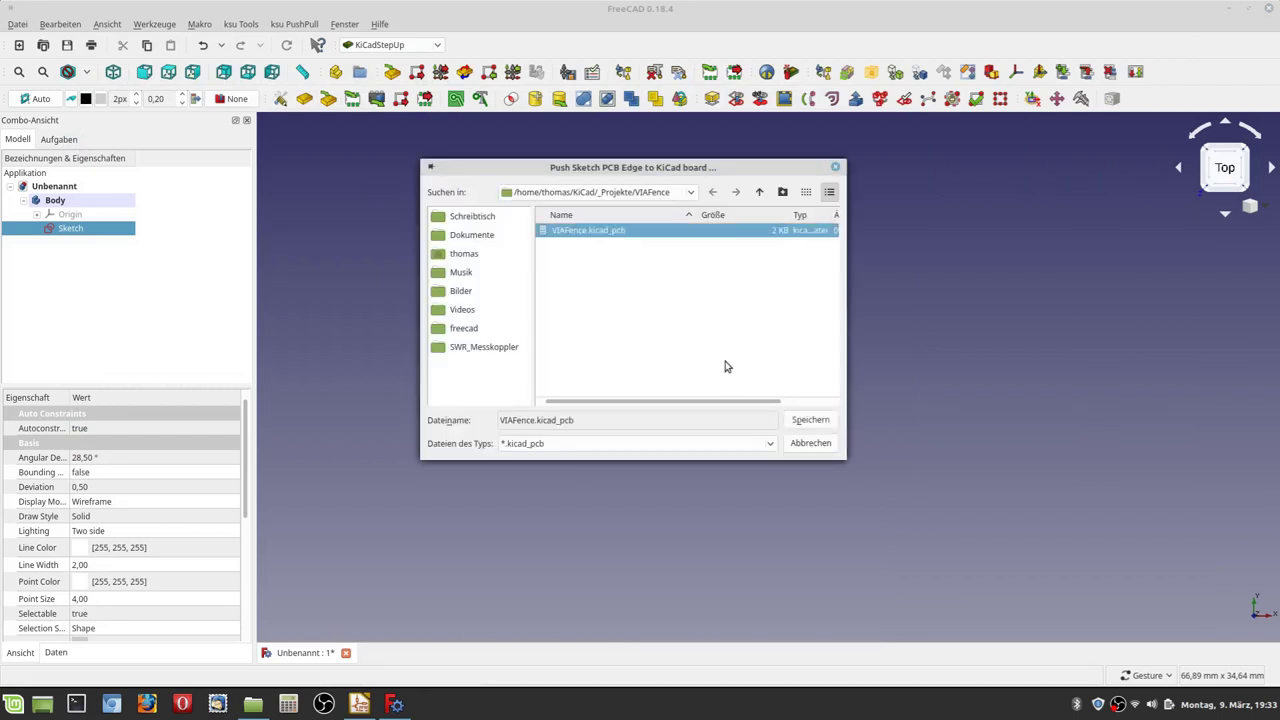
pyautogui.click(810, 422)
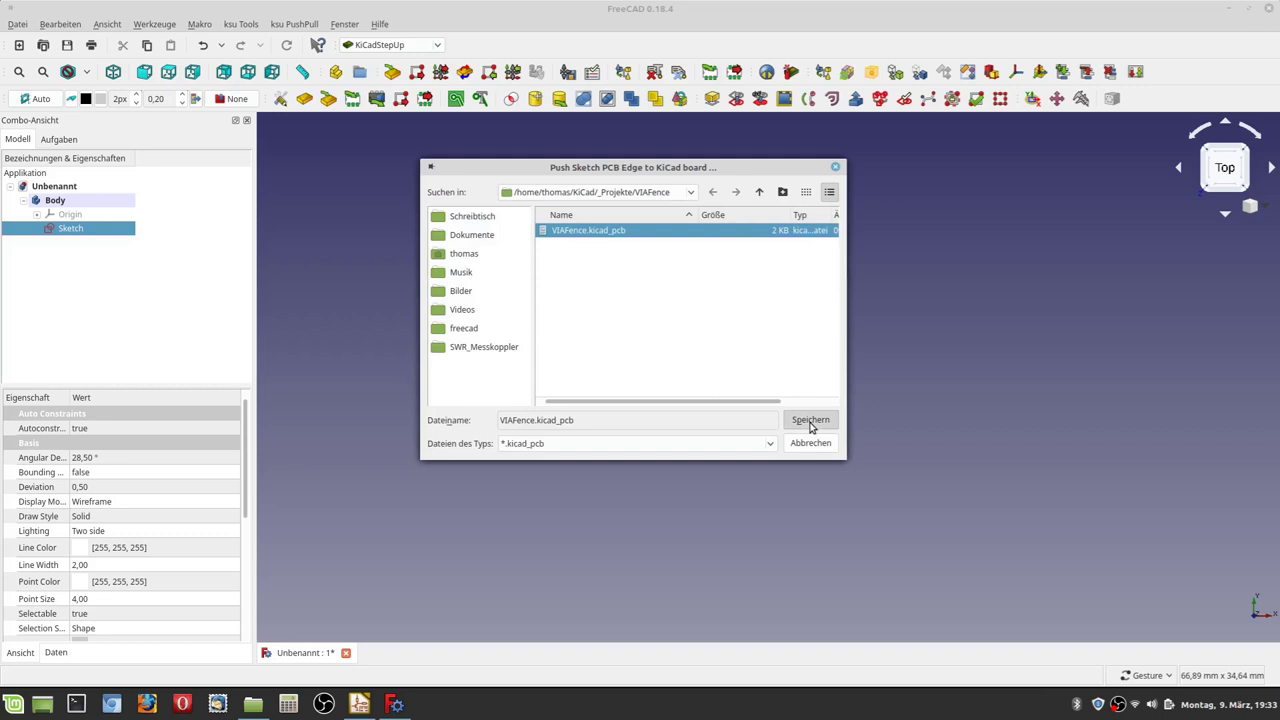
pyautogui.click(810, 422)
pyautogui.click(696, 310)
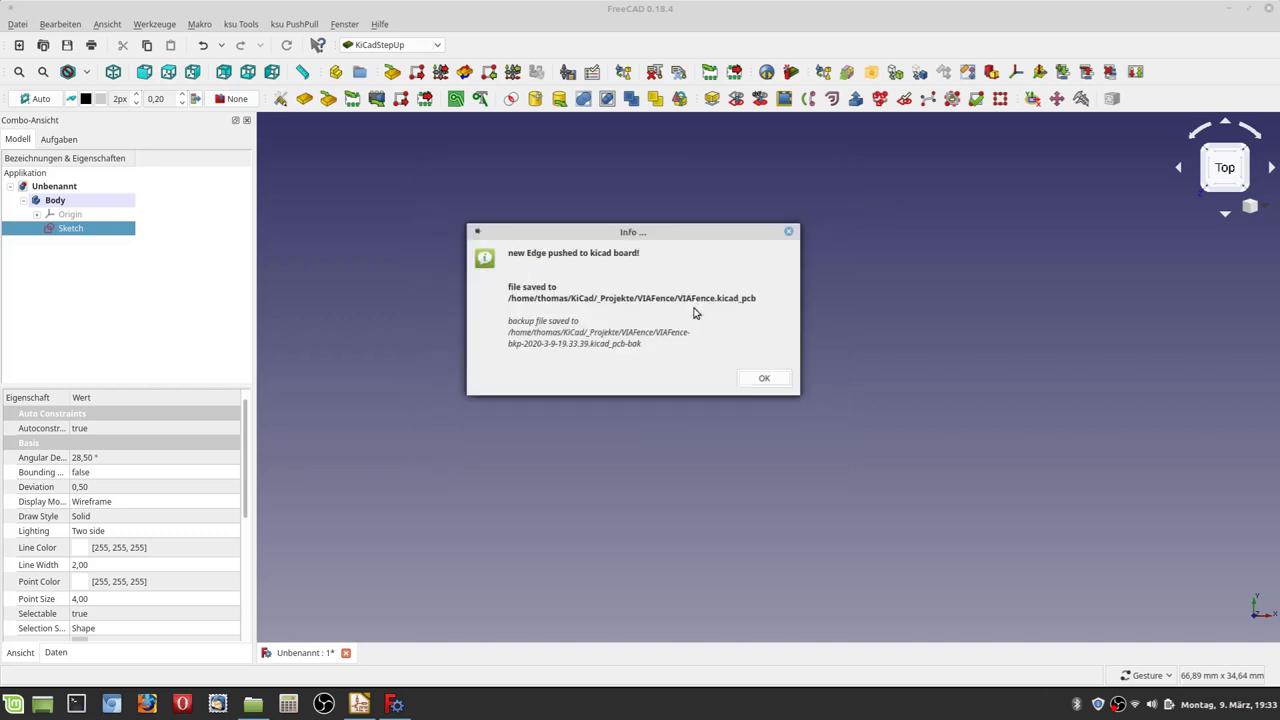
pyautogui.click(766, 376)
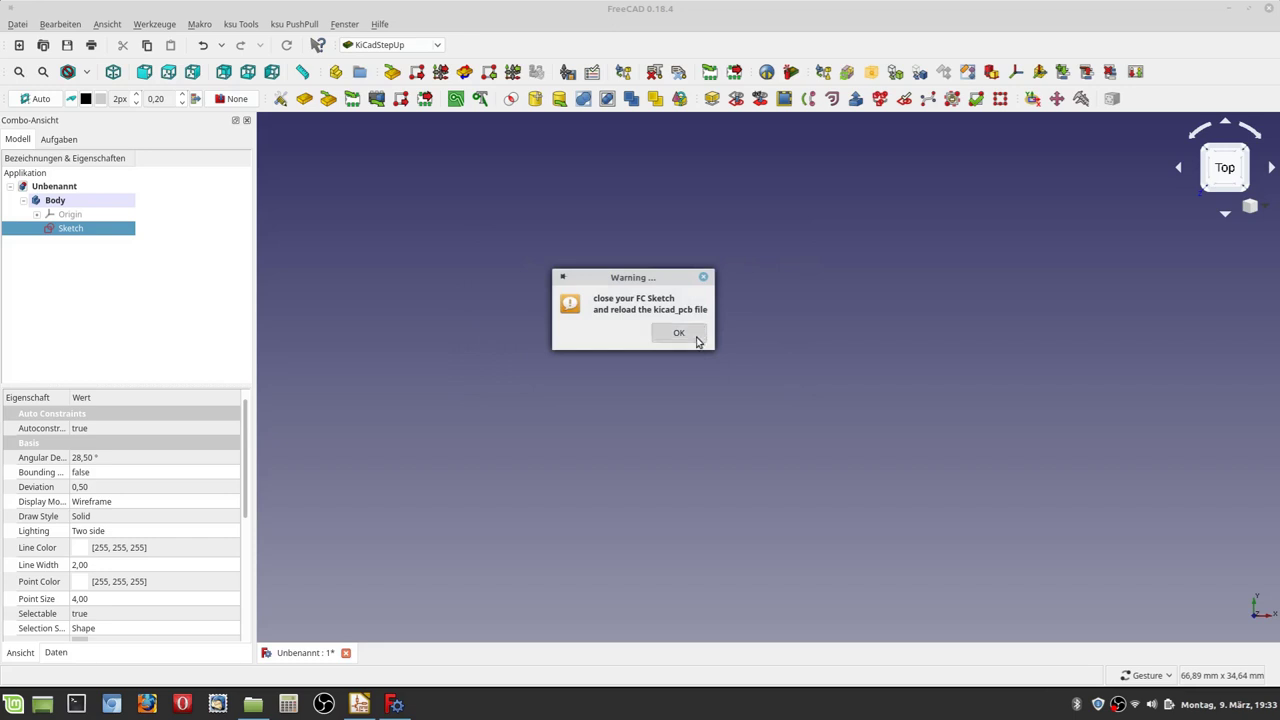
pyautogui.click(697, 333)
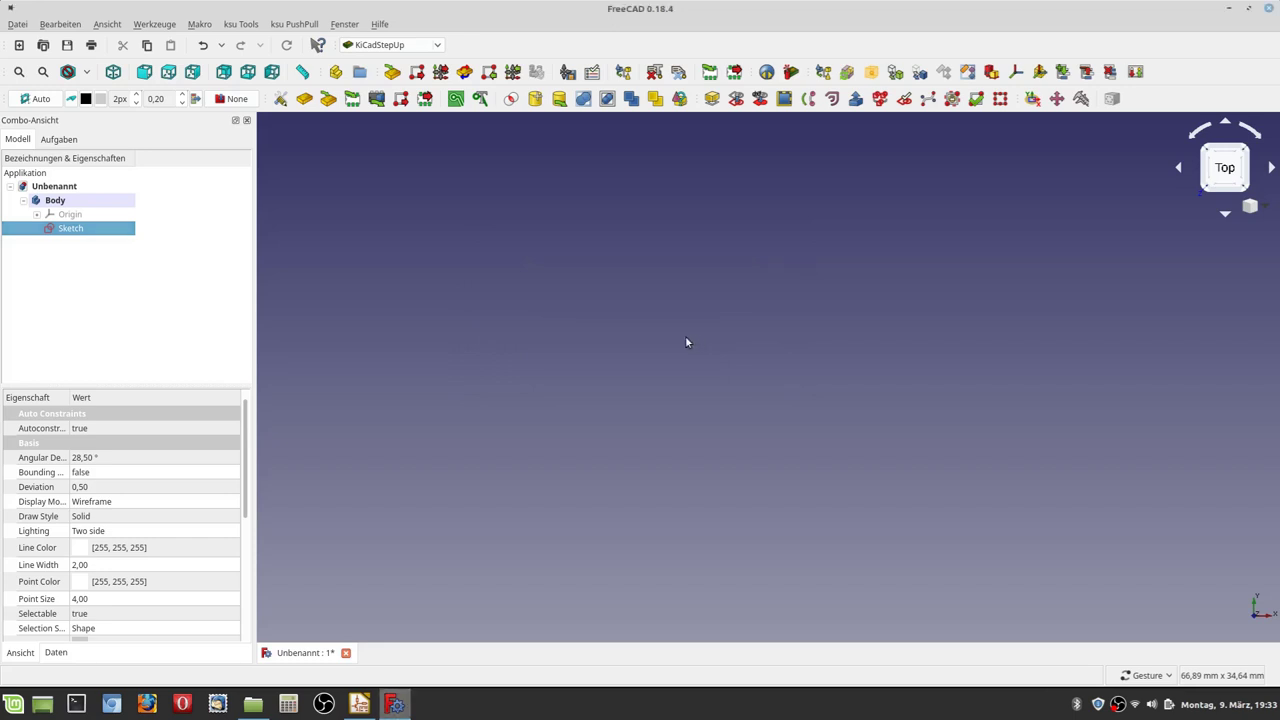
# Step: Open the VIAFence board in Pcbnew and zoom around to view the pushed rectangle outline
pyautogui.click(358, 704)
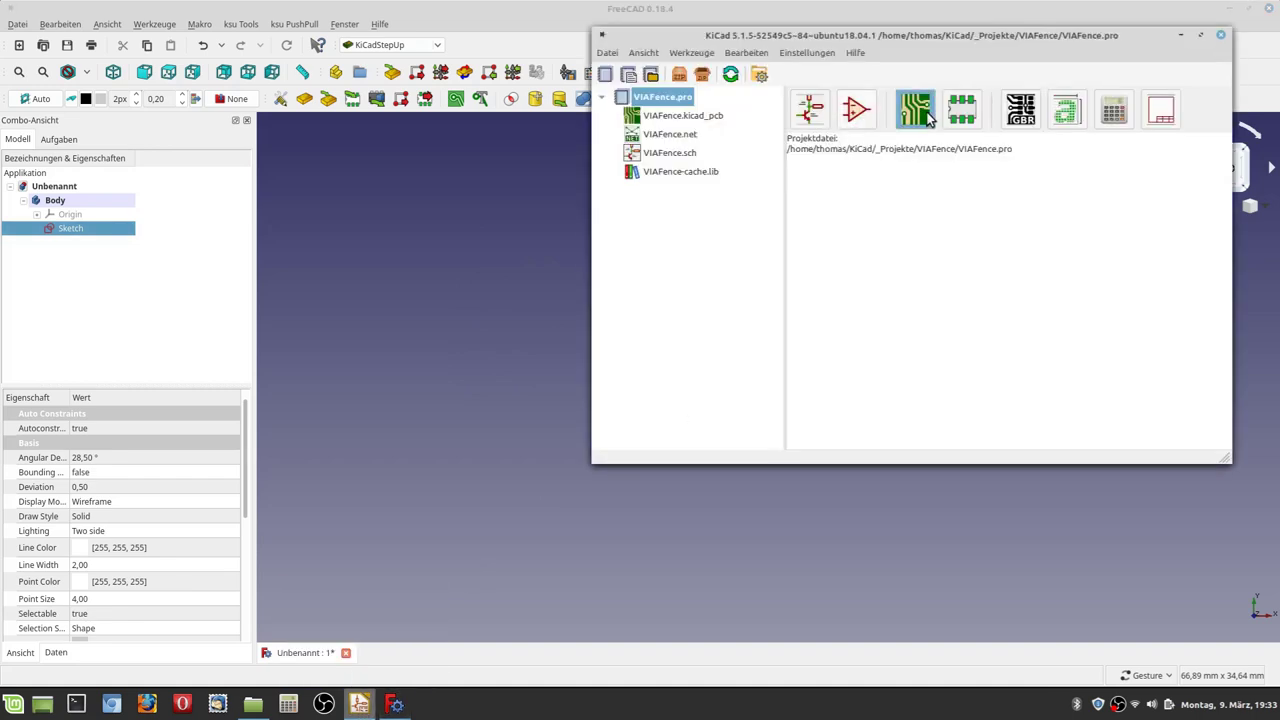
pyautogui.click(927, 117)
pyautogui.scroll(-2, 710, 227)
pyautogui.scroll(-2, 552, 364)
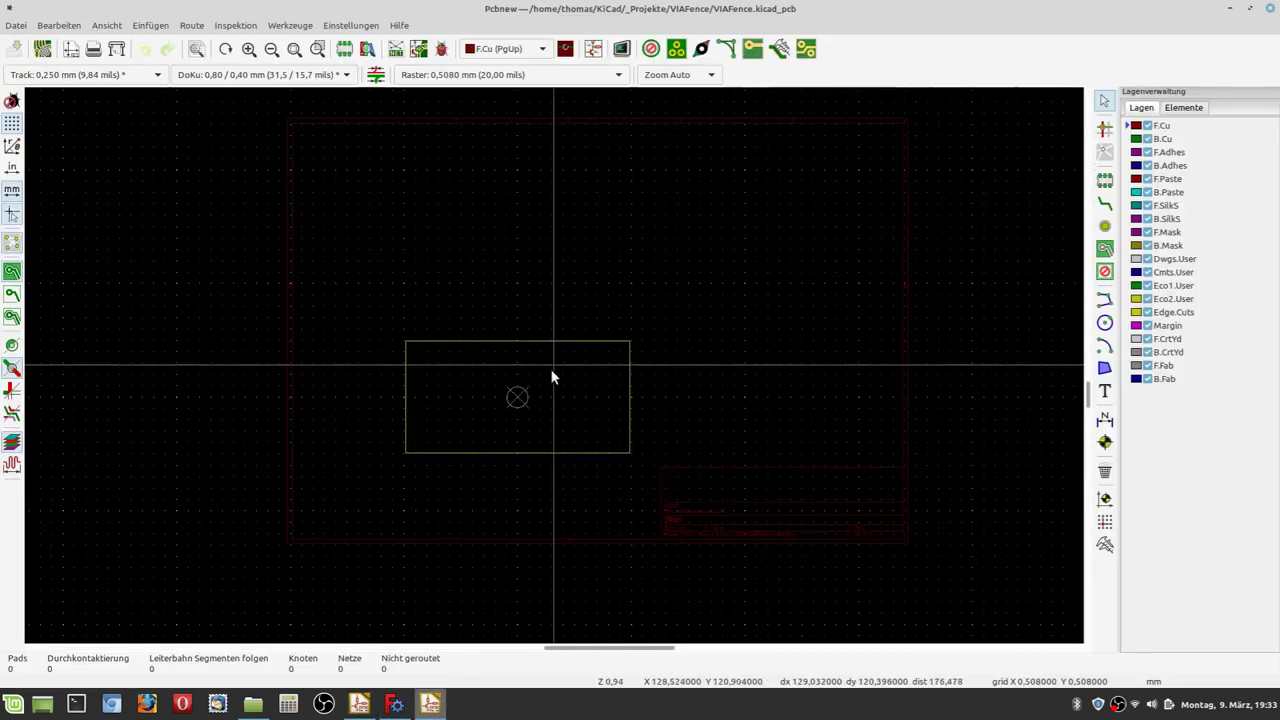
pyautogui.scroll(-1, 488, 493)
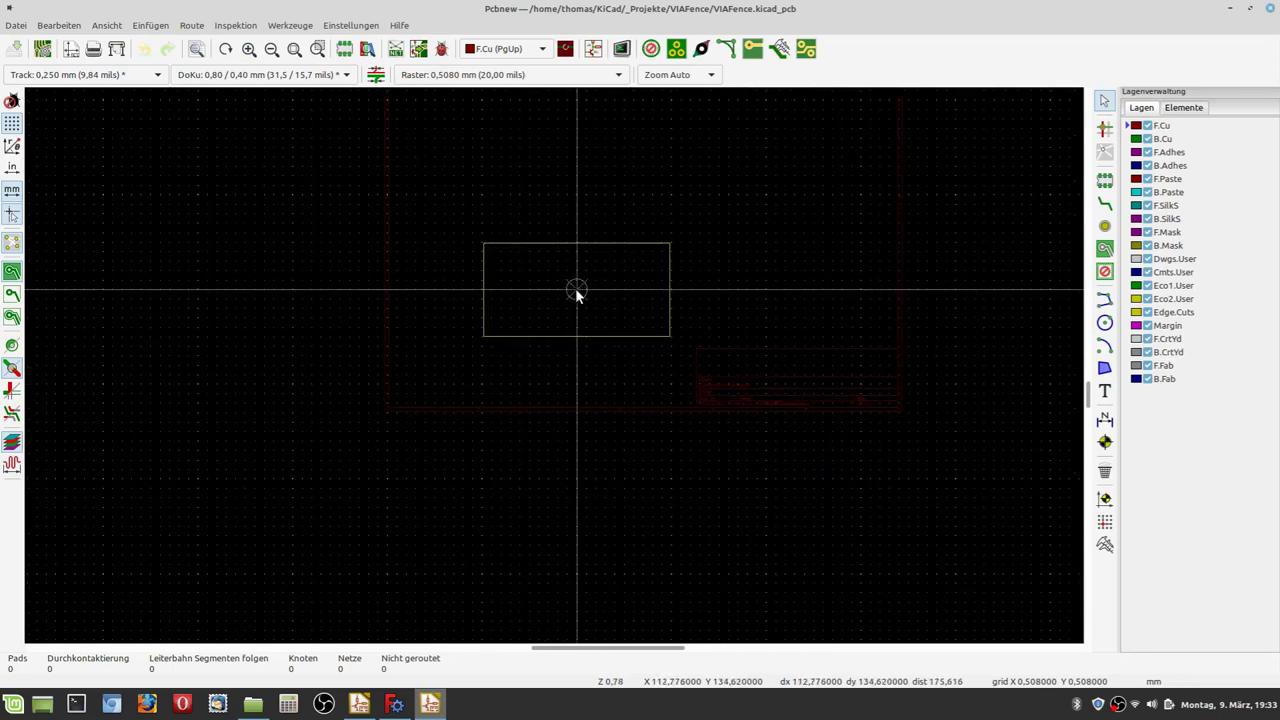
pyautogui.scroll(1, 576, 290)
pyautogui.scroll(3, 553, 368)
pyautogui.scroll(3, 553, 368)
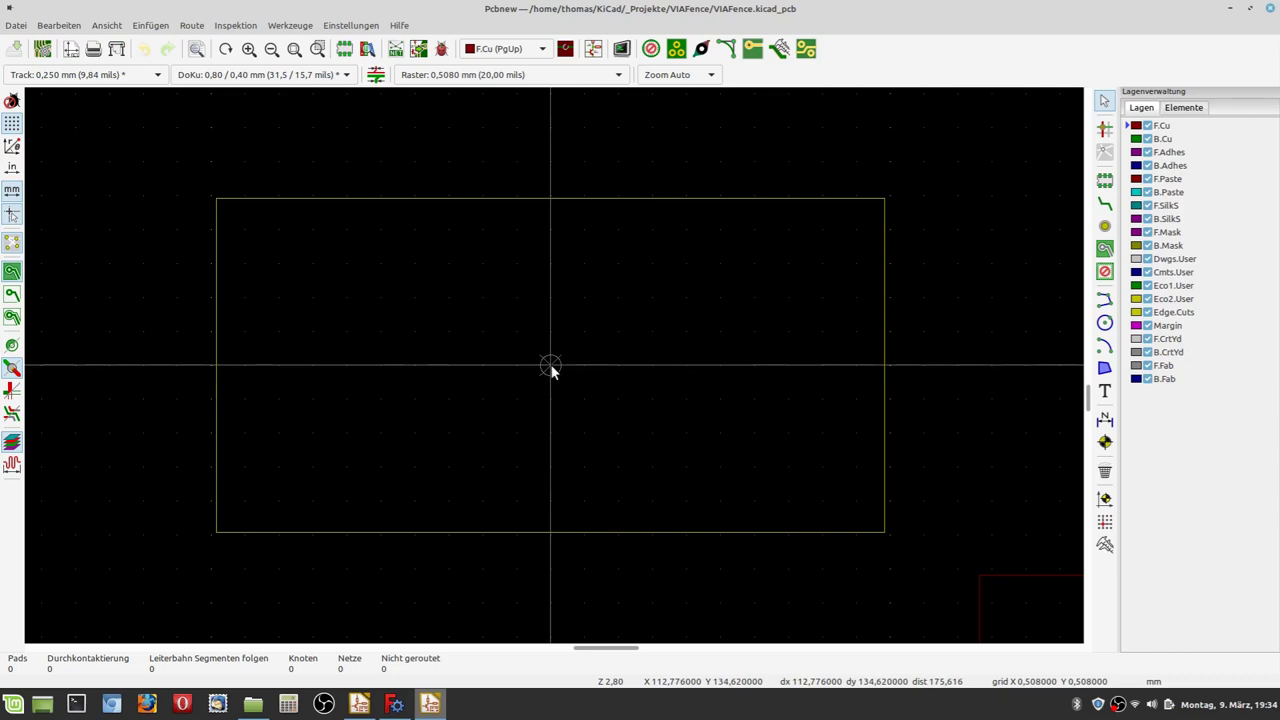
# Step: Place the grid origin at the outline's top-left corner
pyautogui.press('s')
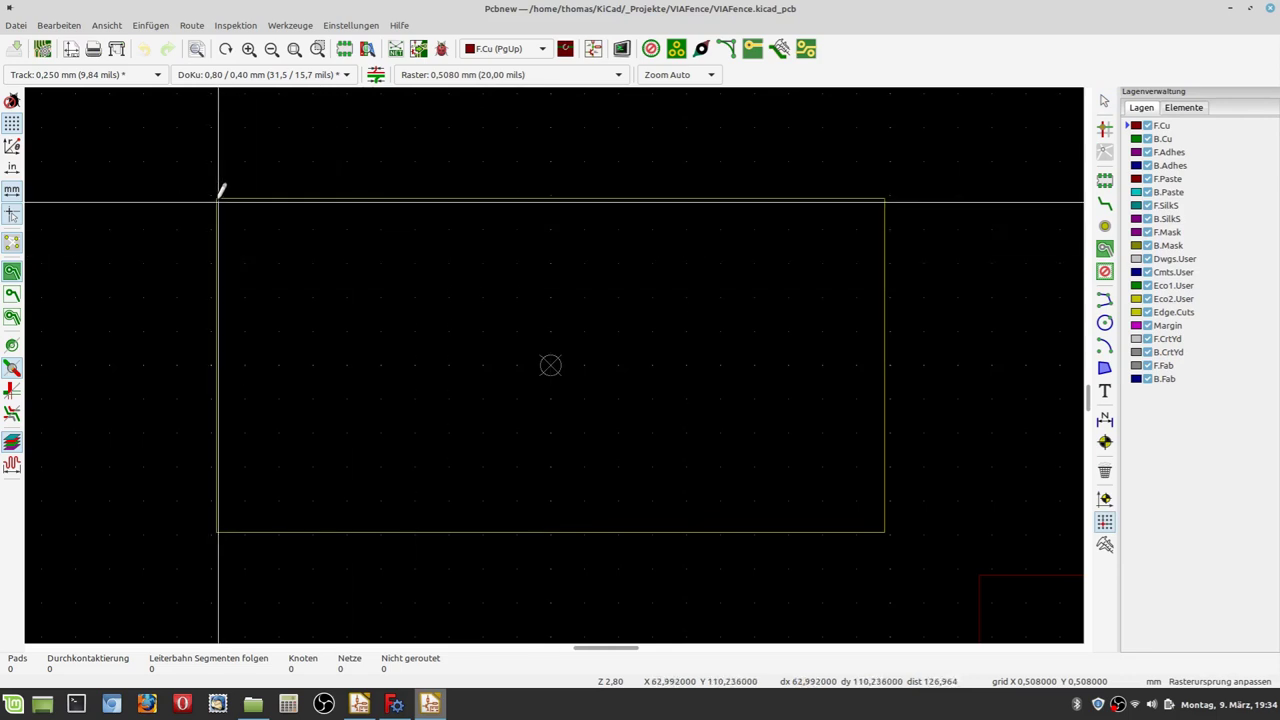
pyautogui.scroll(2, 219, 189)
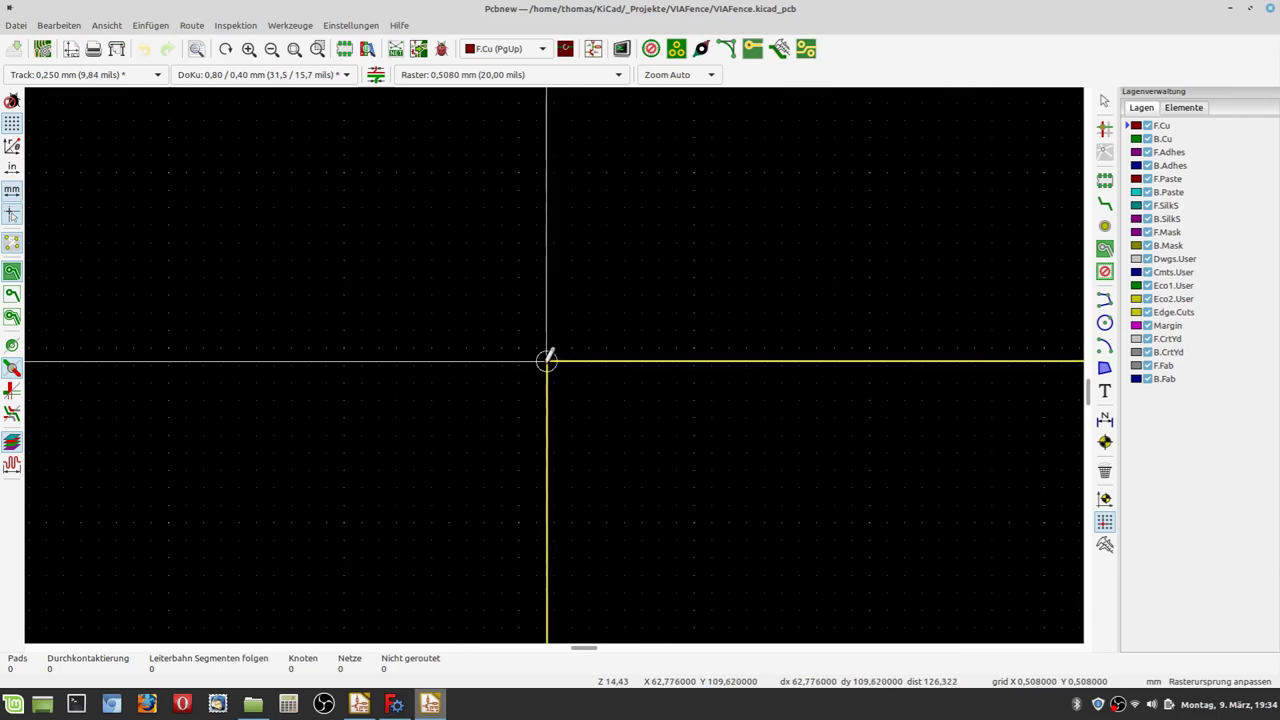
pyautogui.click(546, 360)
# Step: Zoom out to view the whole outline and reset the relative coordinates with Space
pyautogui.scroll(-3, 546, 360)
pyautogui.scroll(-2, 571, 357)
pyautogui.scroll(-3, 557, 351)
pyautogui.scroll(-2, 580, 440)
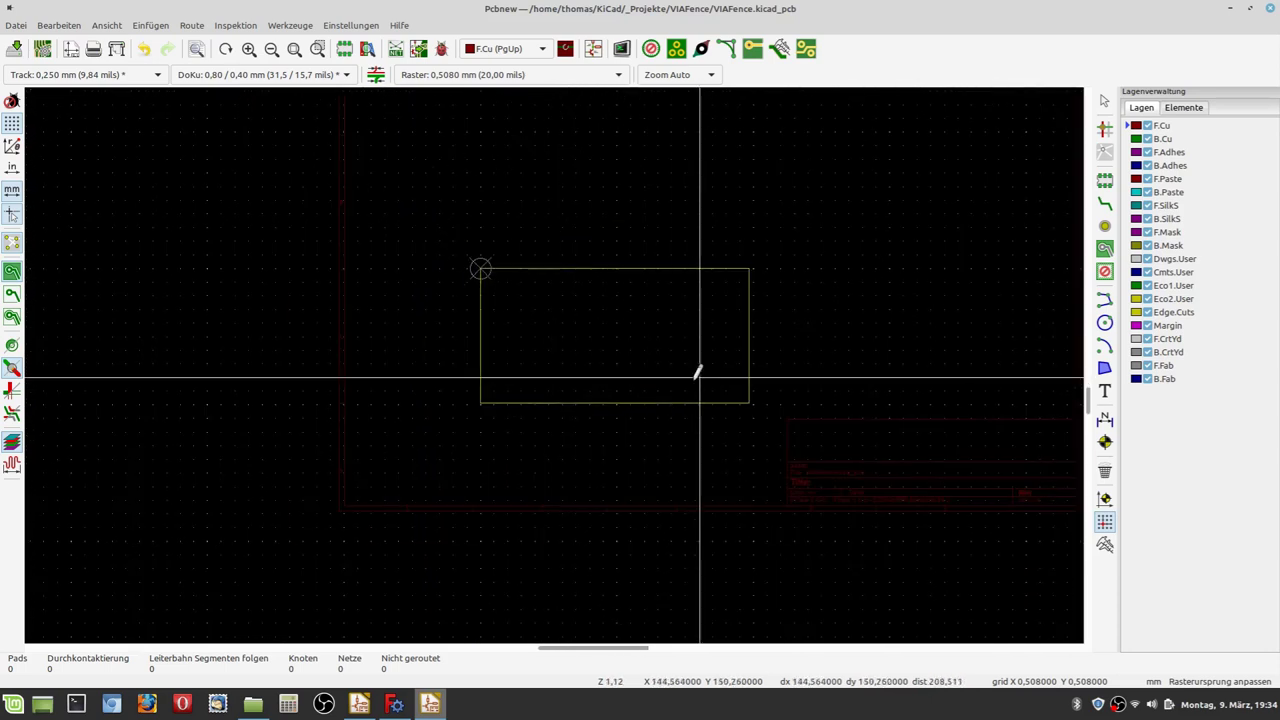
pyautogui.scroll(-2, 557, 351)
pyautogui.scroll(-2, 560, 345)
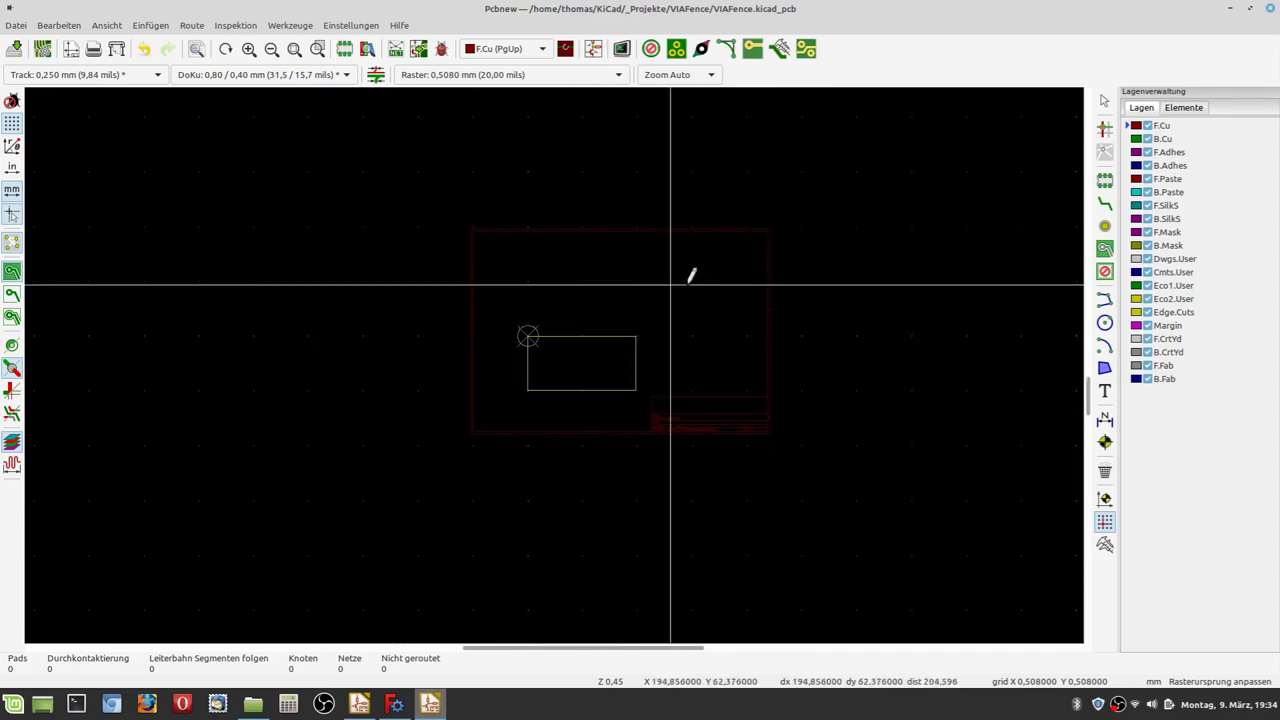
pyautogui.press('space')
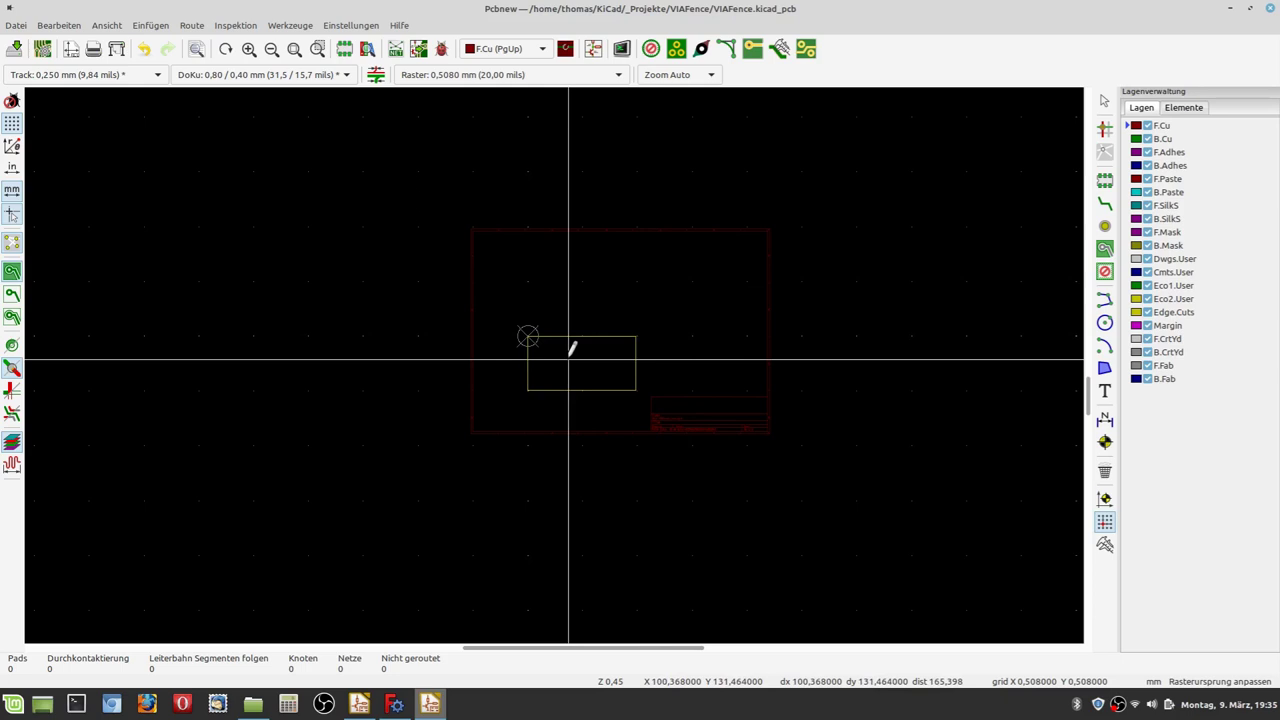
# Step: Bring FreeCAD to the front, glancing through its Edit and Help menus without choosing anything
pyautogui.click(395, 706)
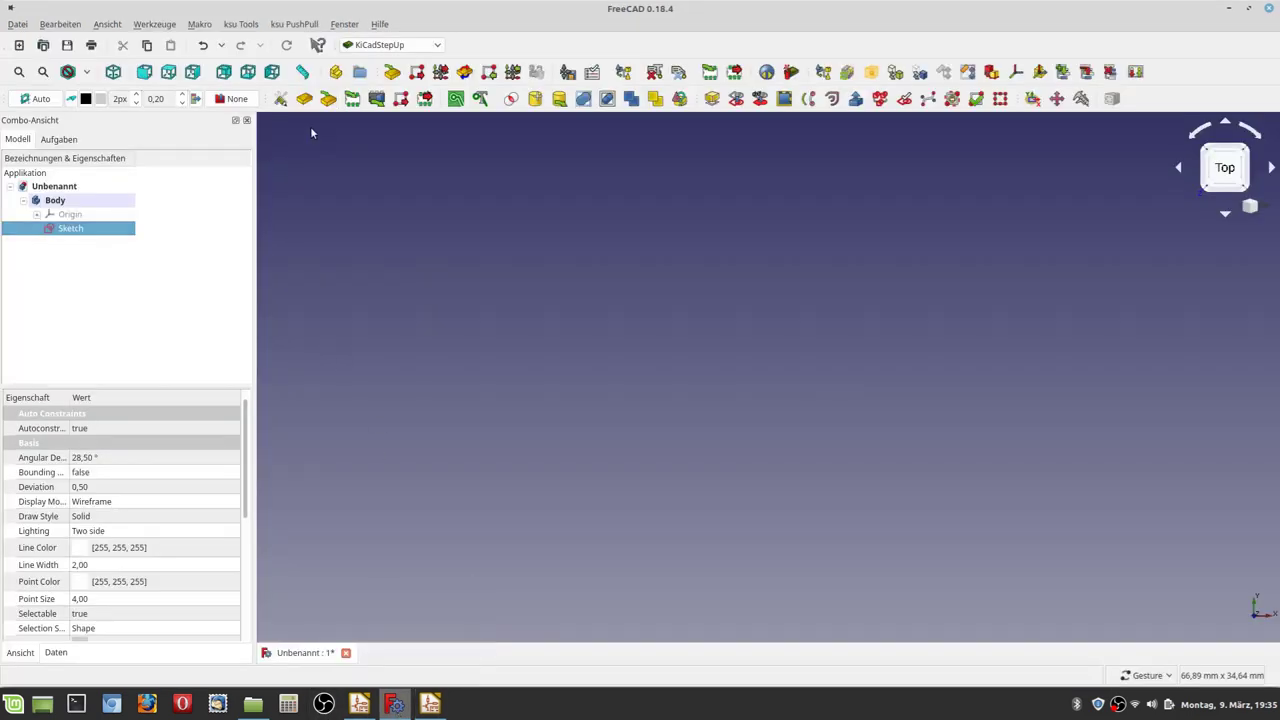
pyautogui.click(430, 704)
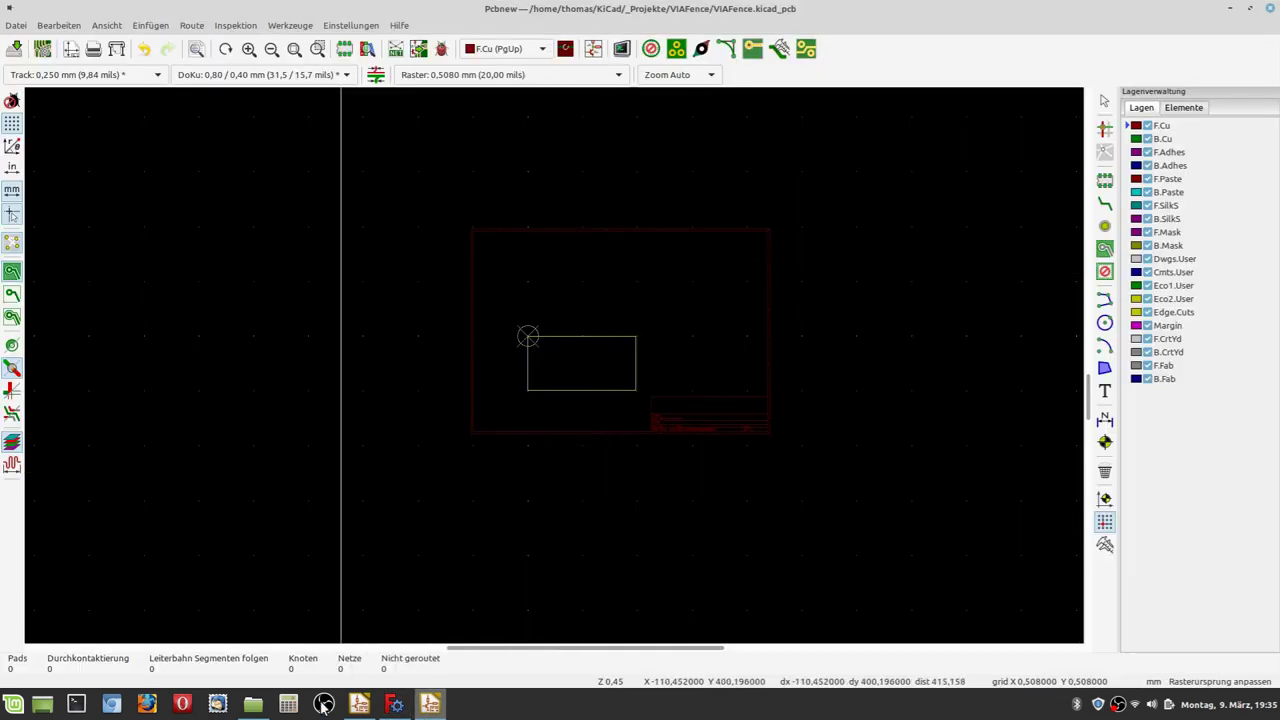
pyautogui.click(396, 704)
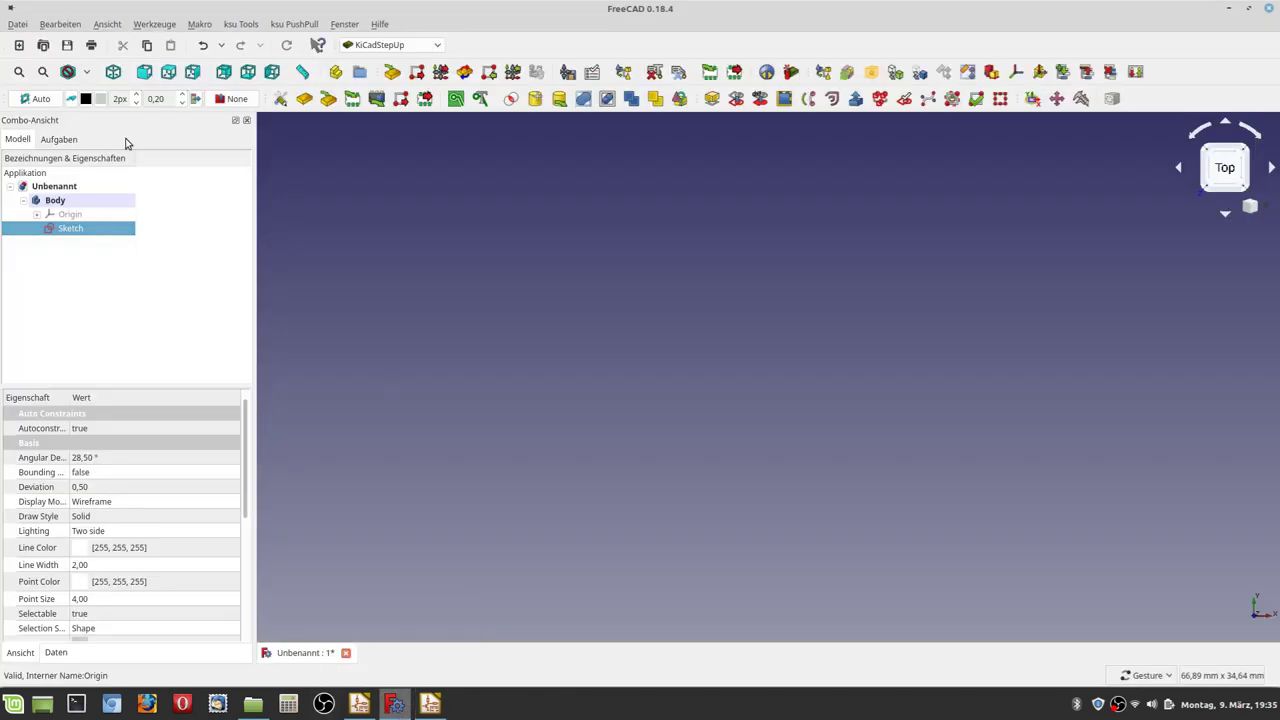
pyautogui.click(63, 26)
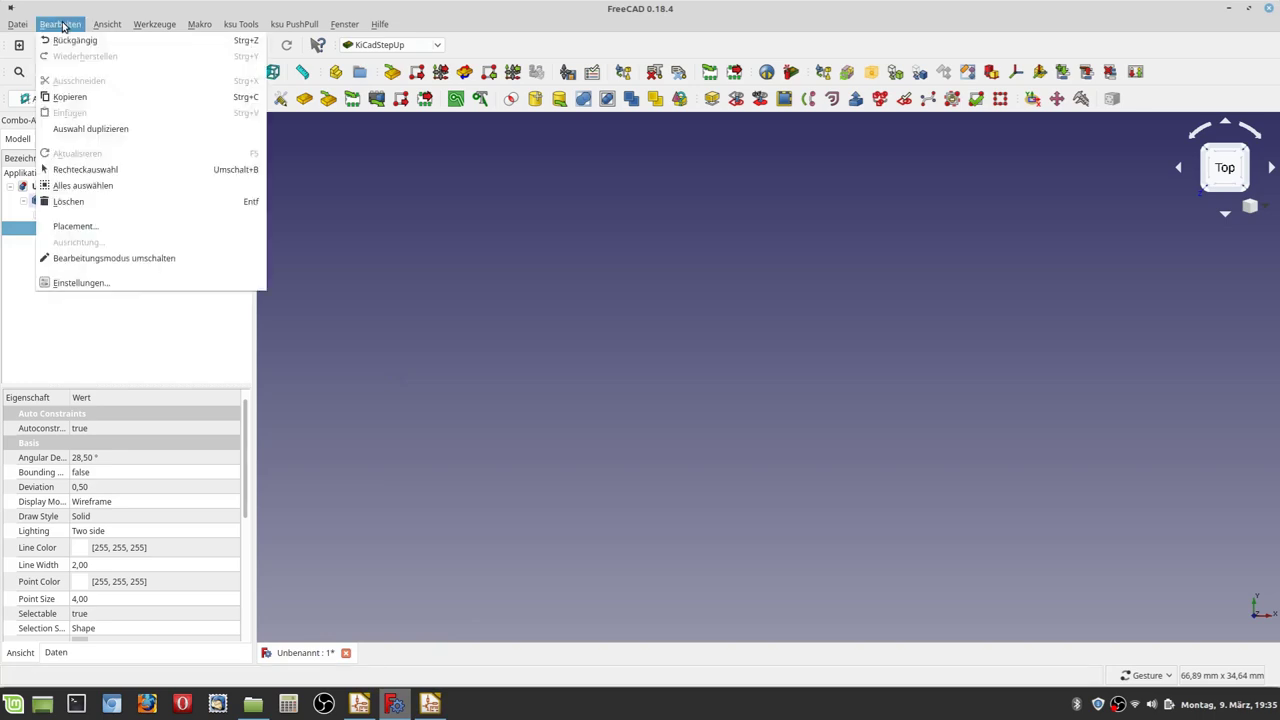
pyautogui.click(380, 24)
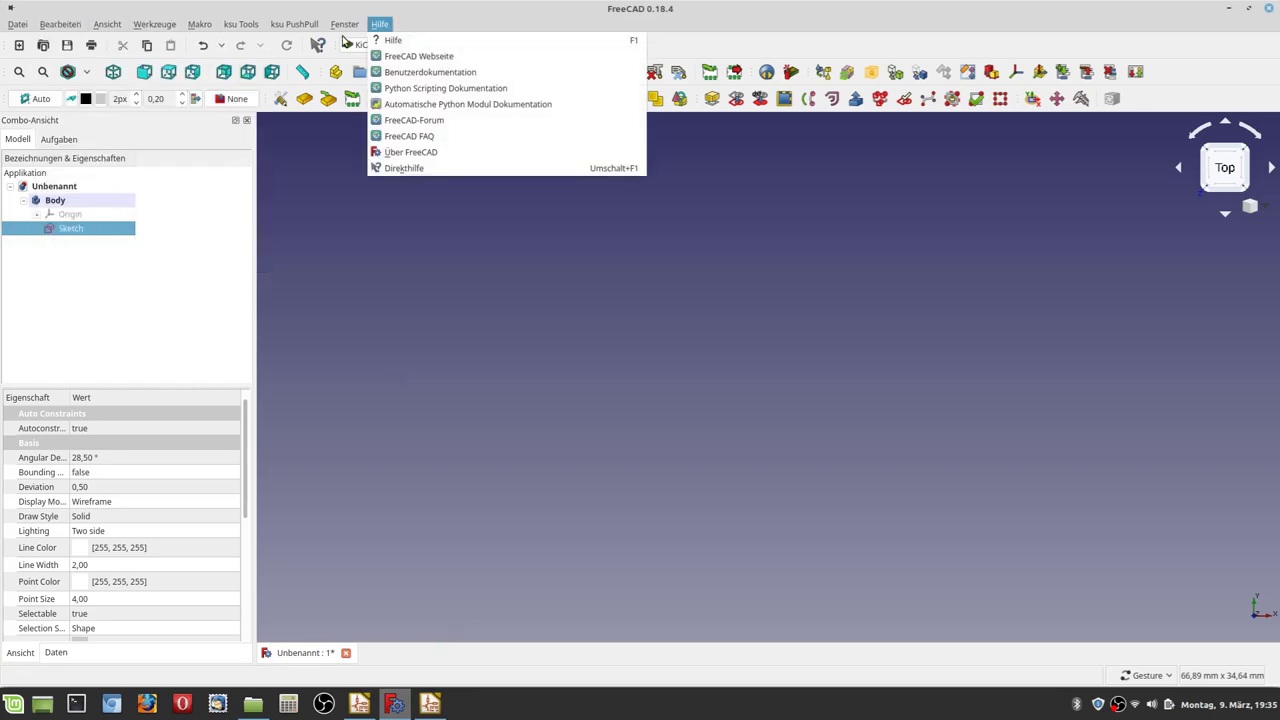
pyautogui.click(369, 267)
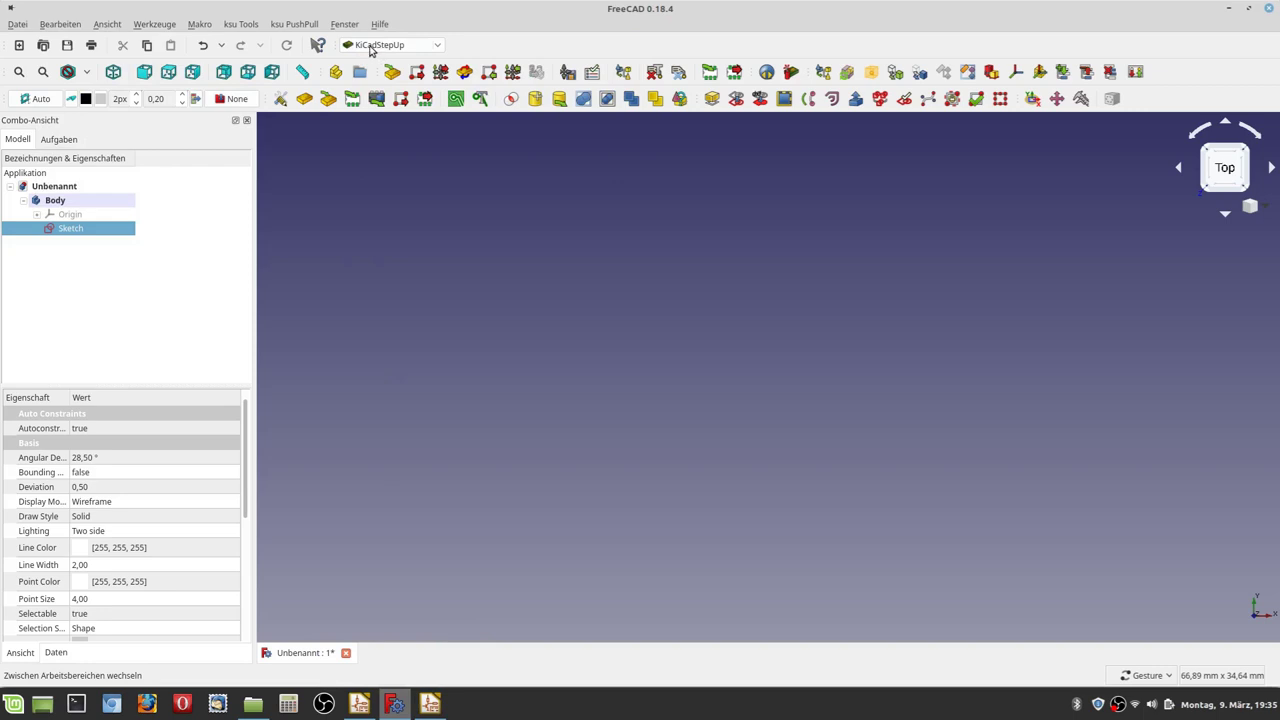
# Step: Set the kicadStepUpGui PCB Placement preference to 'Pcb Center (approx)' and confirm
pyautogui.click(60, 24)
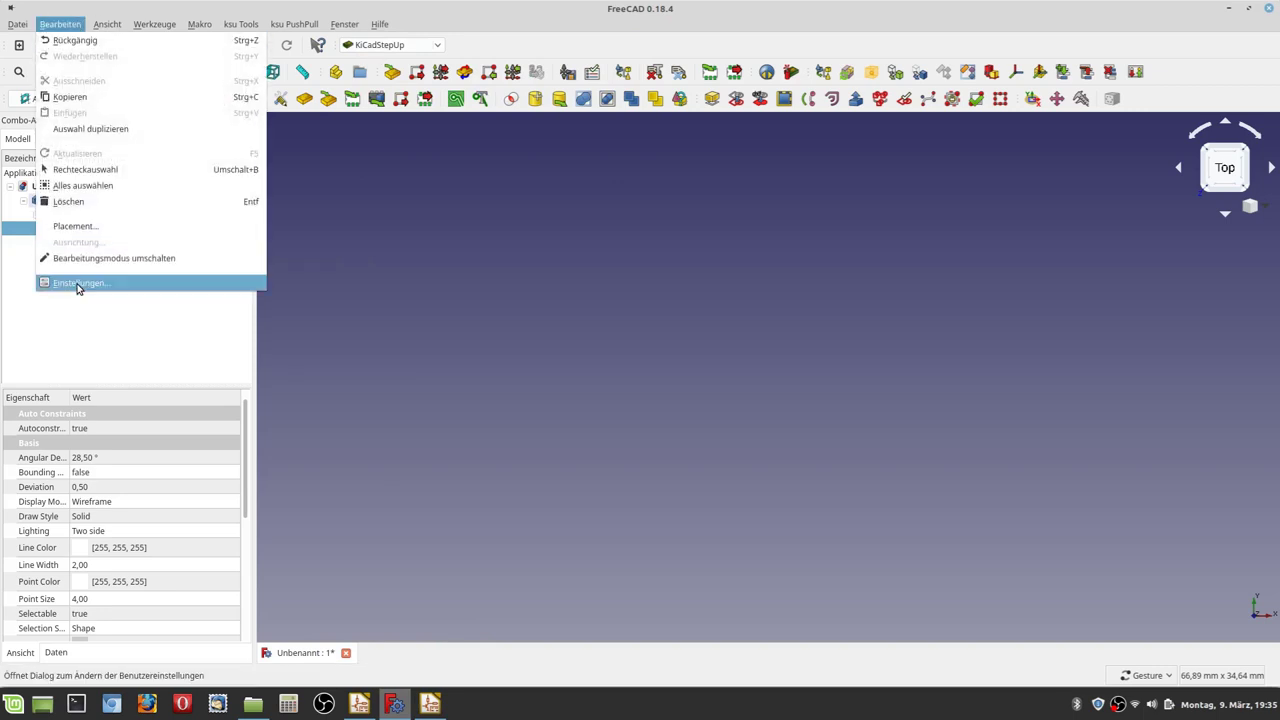
pyautogui.click(80, 285)
pyautogui.click(356, 484)
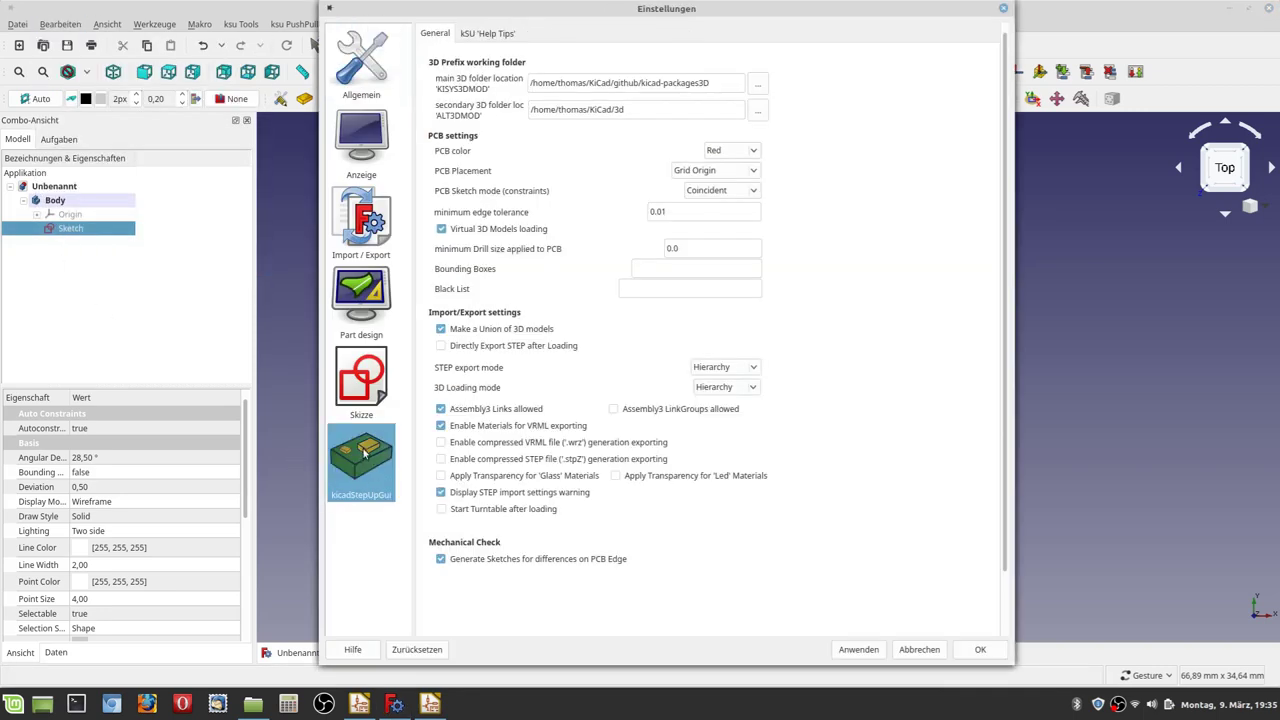
pyautogui.click(699, 173)
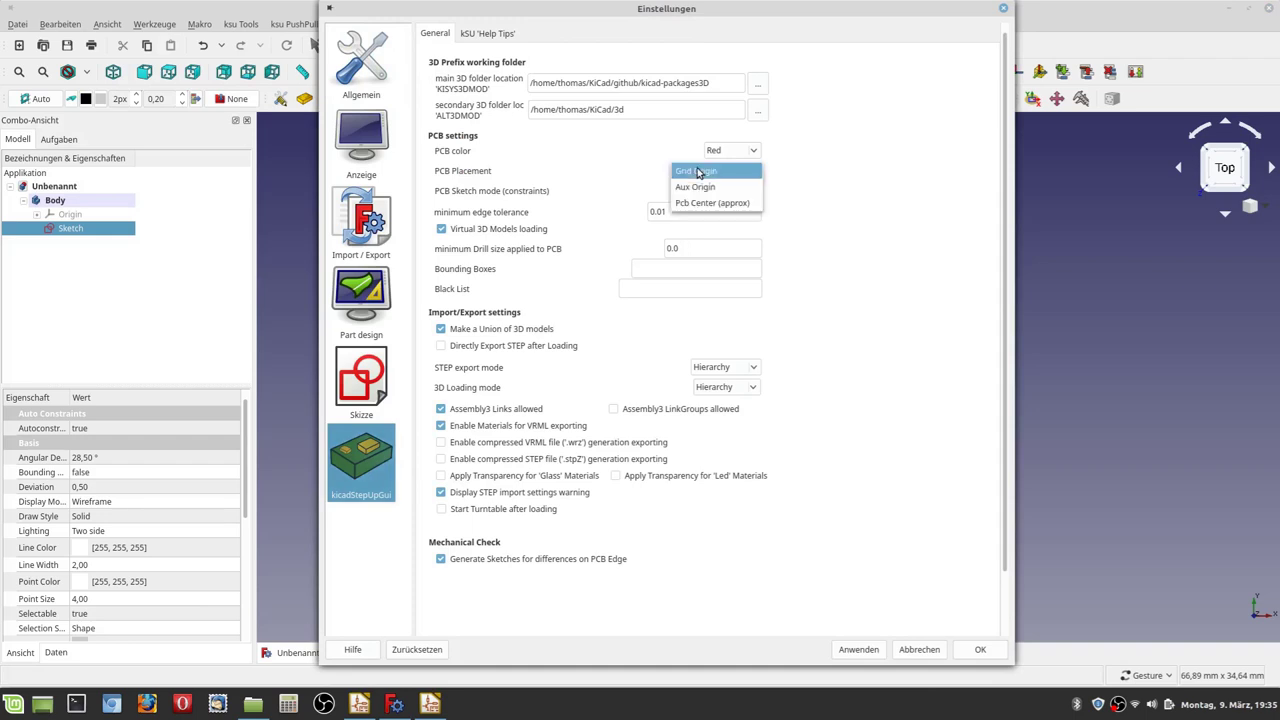
pyautogui.click(696, 204)
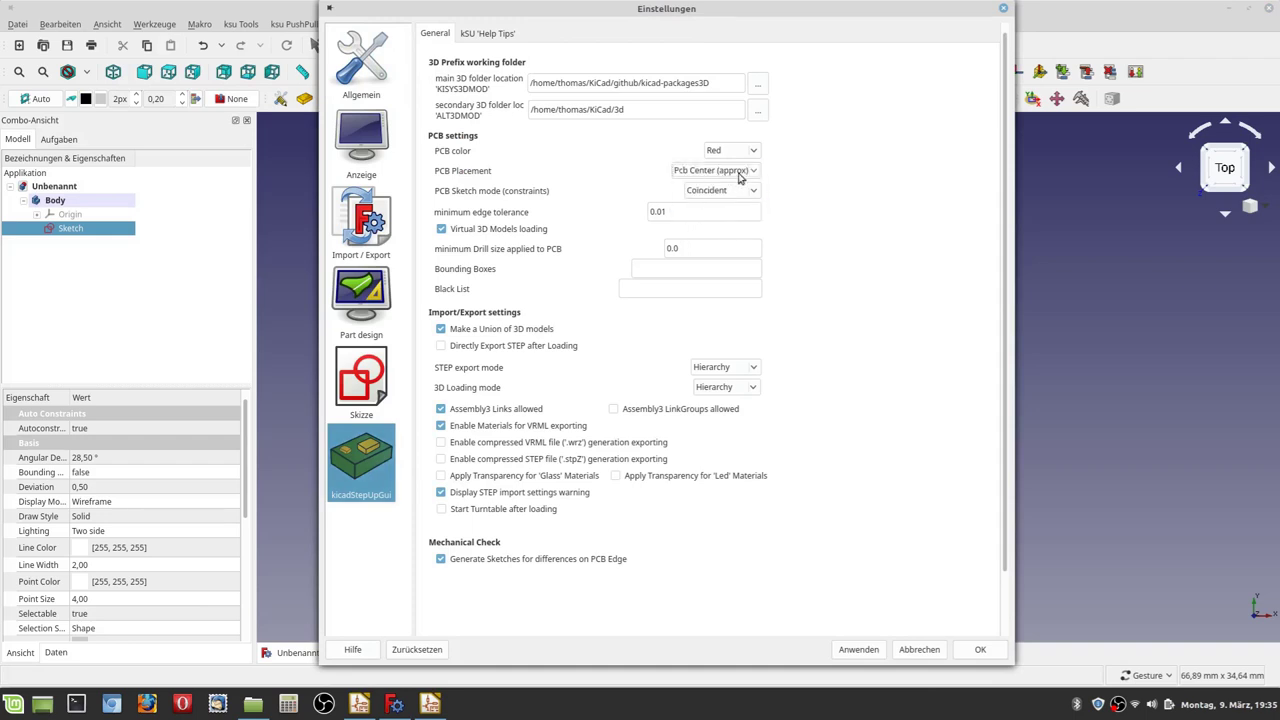
pyautogui.click(976, 652)
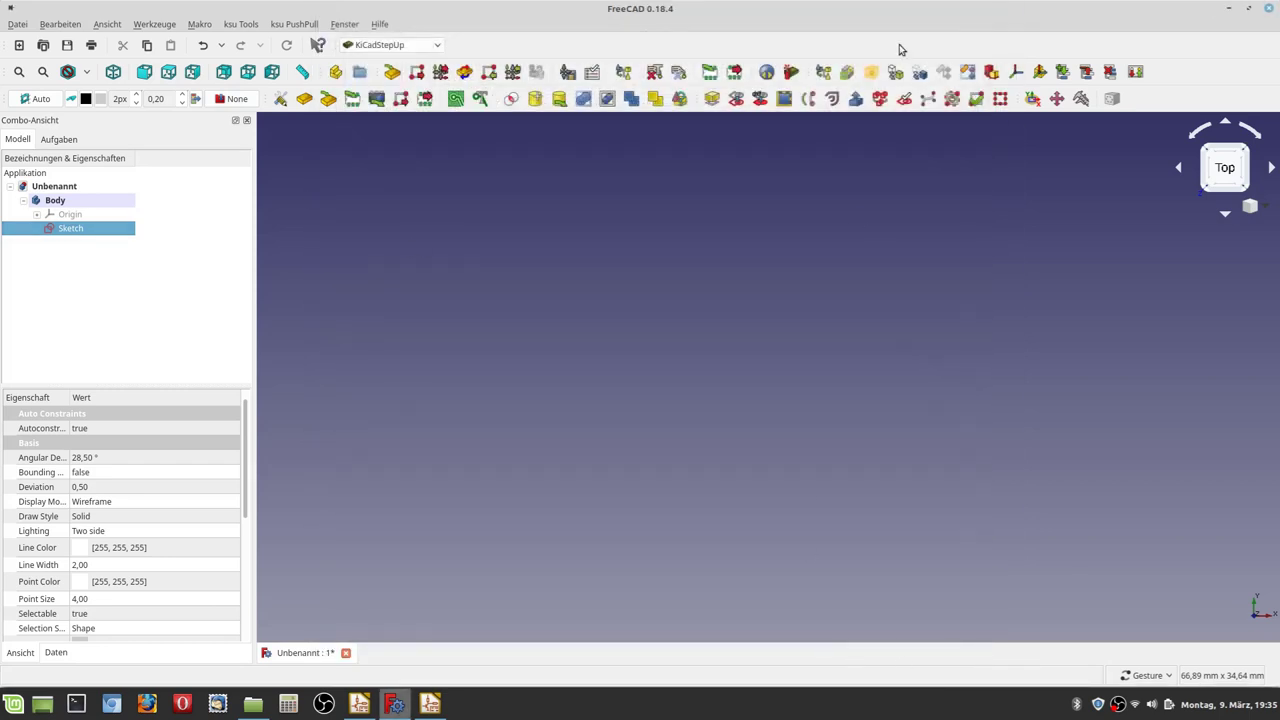
# Step: Close Pcbnew, discarding the unsaved board changes
pyautogui.click(1229, 9)
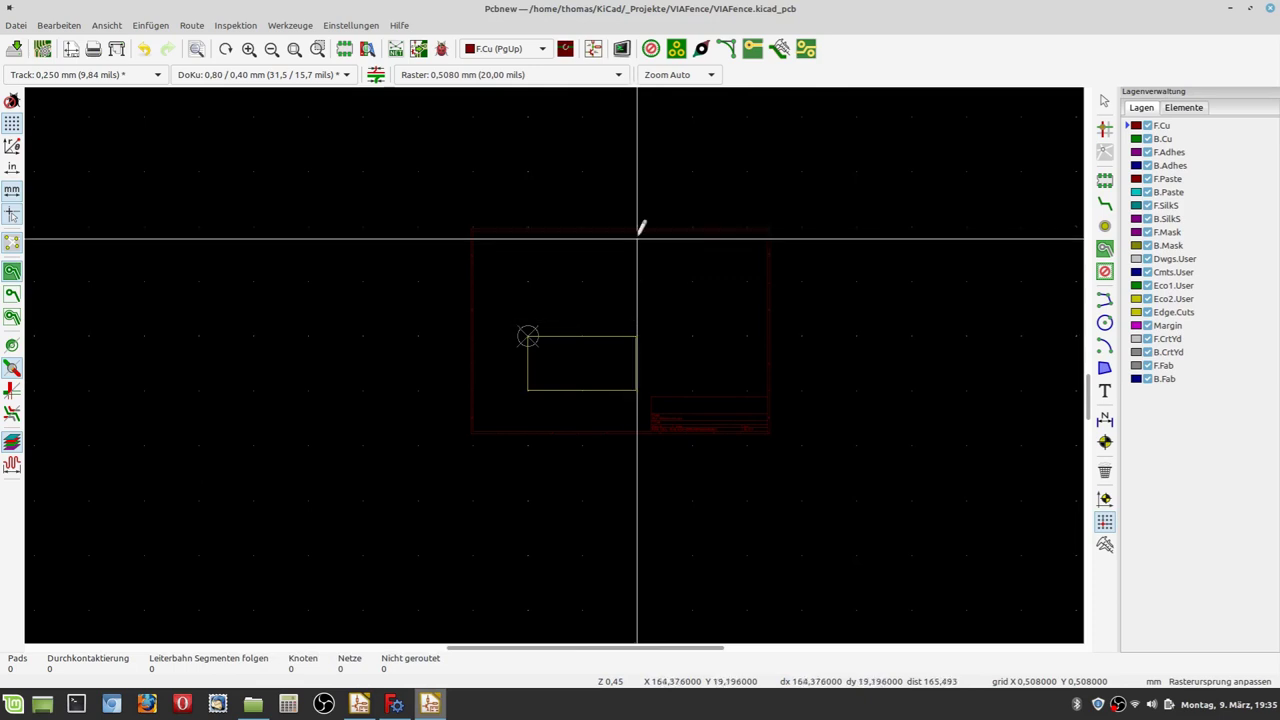
pyautogui.click(1268, 9)
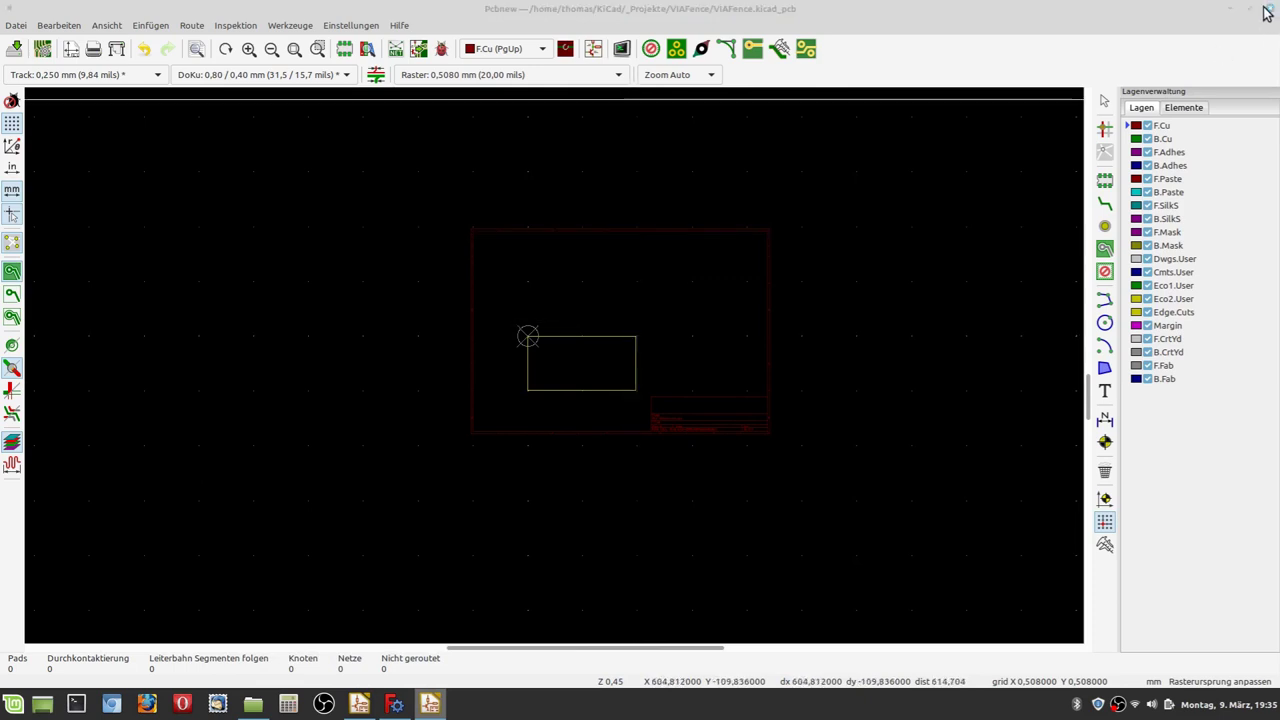
pyautogui.click(536, 402)
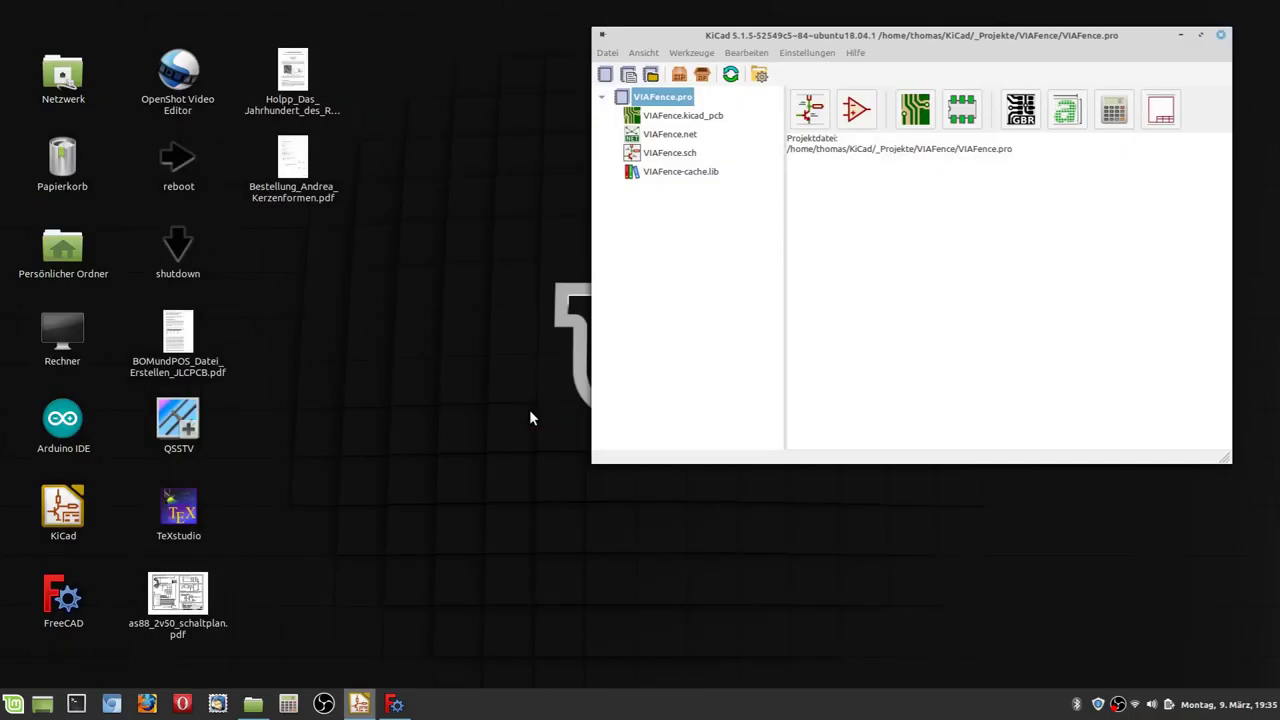
# Step: Delete VIAFence.kicad_pcb and the timestamped backup file from the VIAFence folder
pyautogui.click(253, 704)
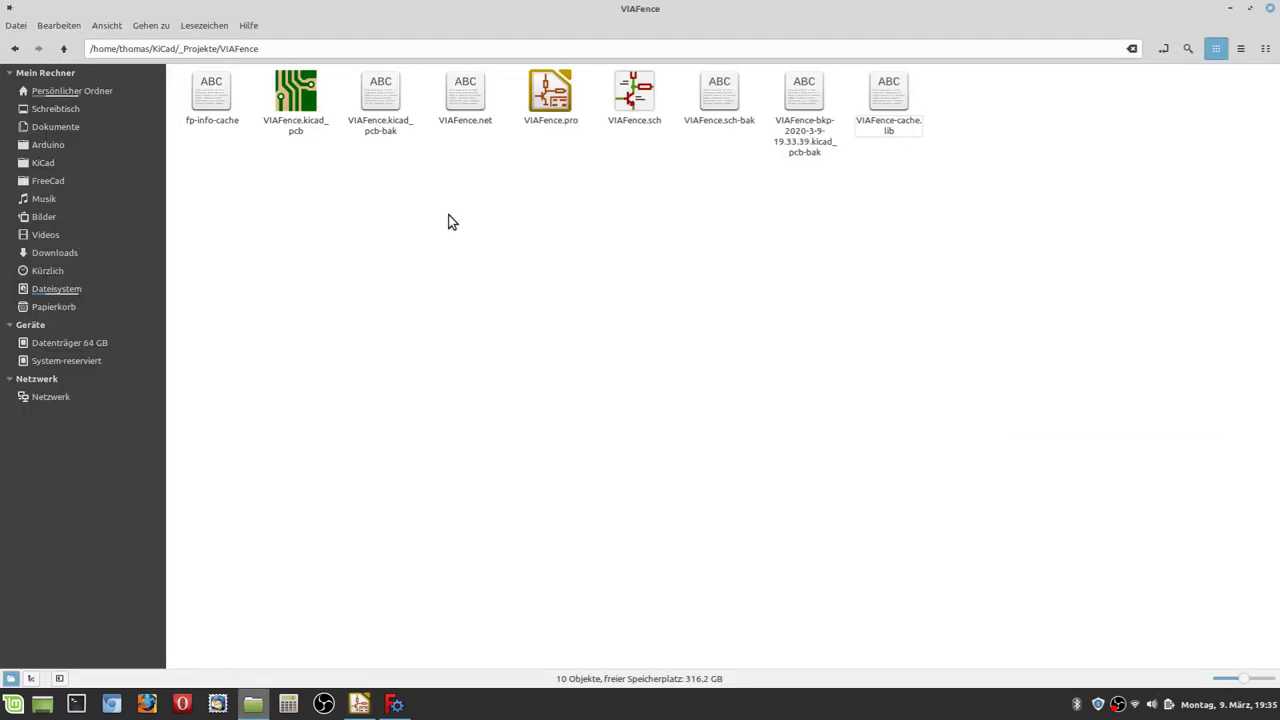
pyautogui.click(310, 89)
pyautogui.press('Delete')
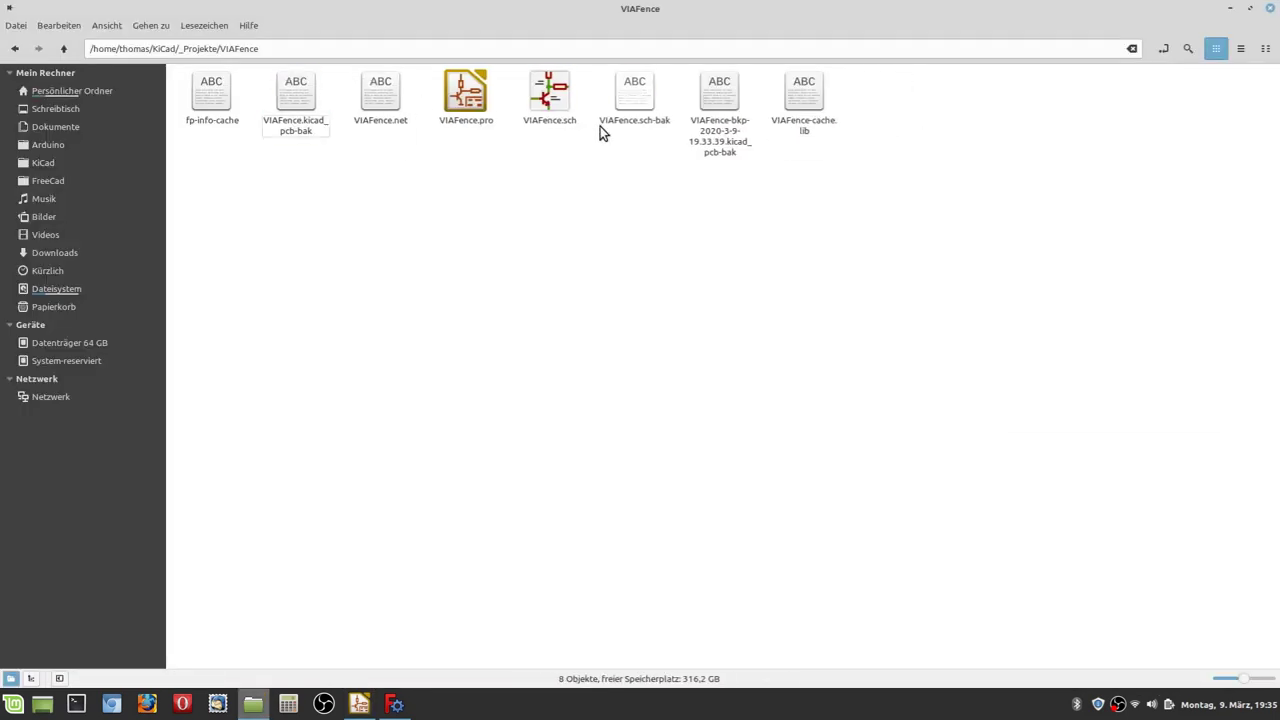
pyautogui.click(708, 117)
pyautogui.press('Delete')
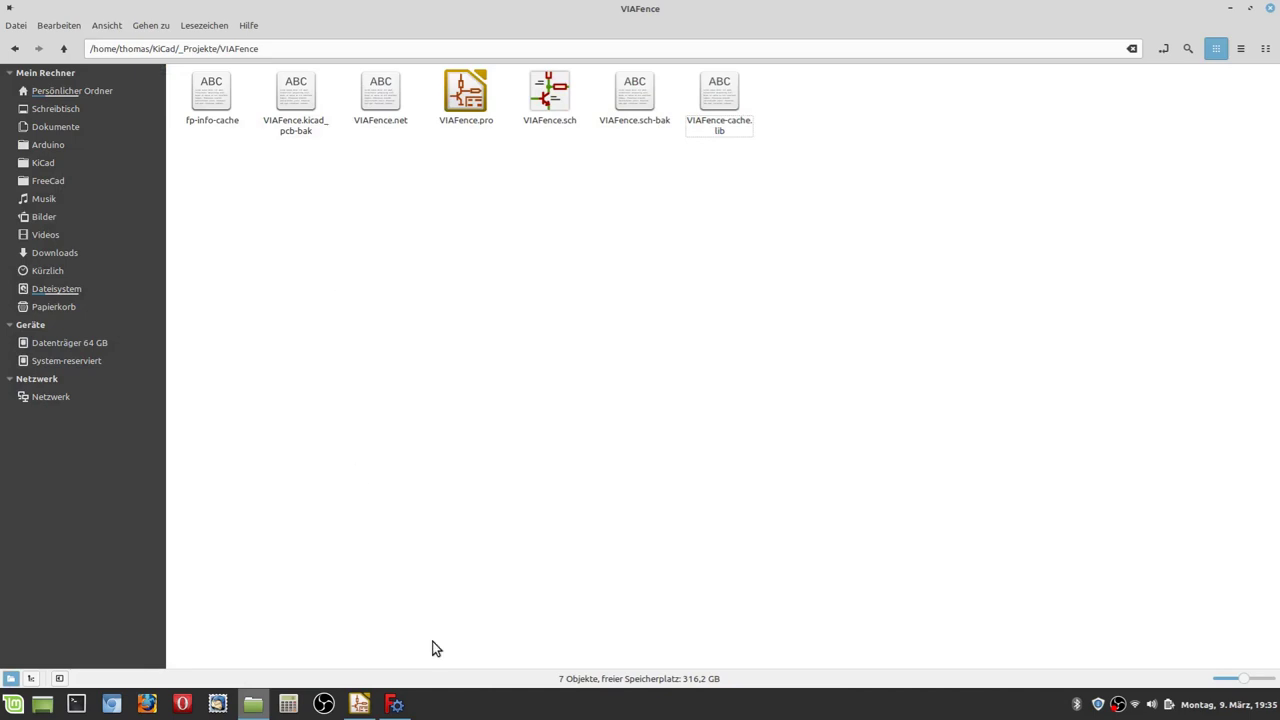
# Step: Create and save a fresh empty VIAFence.kicad_pcb from KiCad, then return to FreeCAD
pyautogui.click(359, 704)
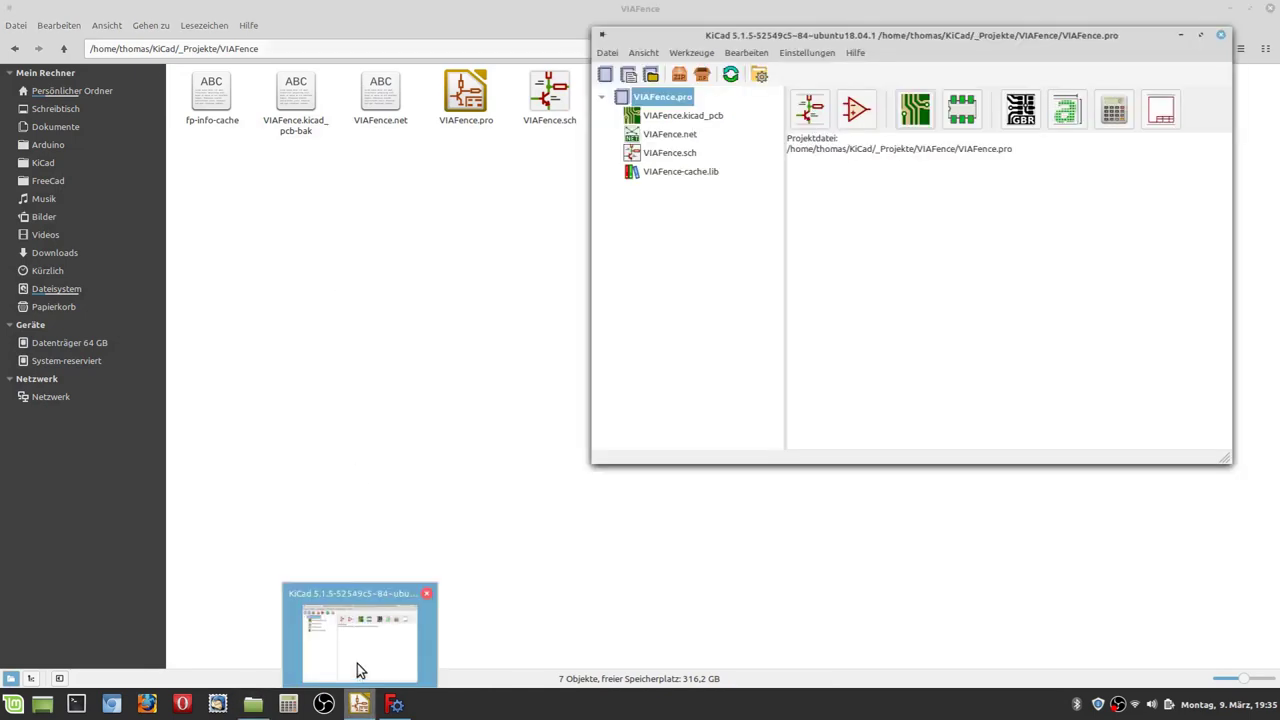
pyautogui.click(907, 118)
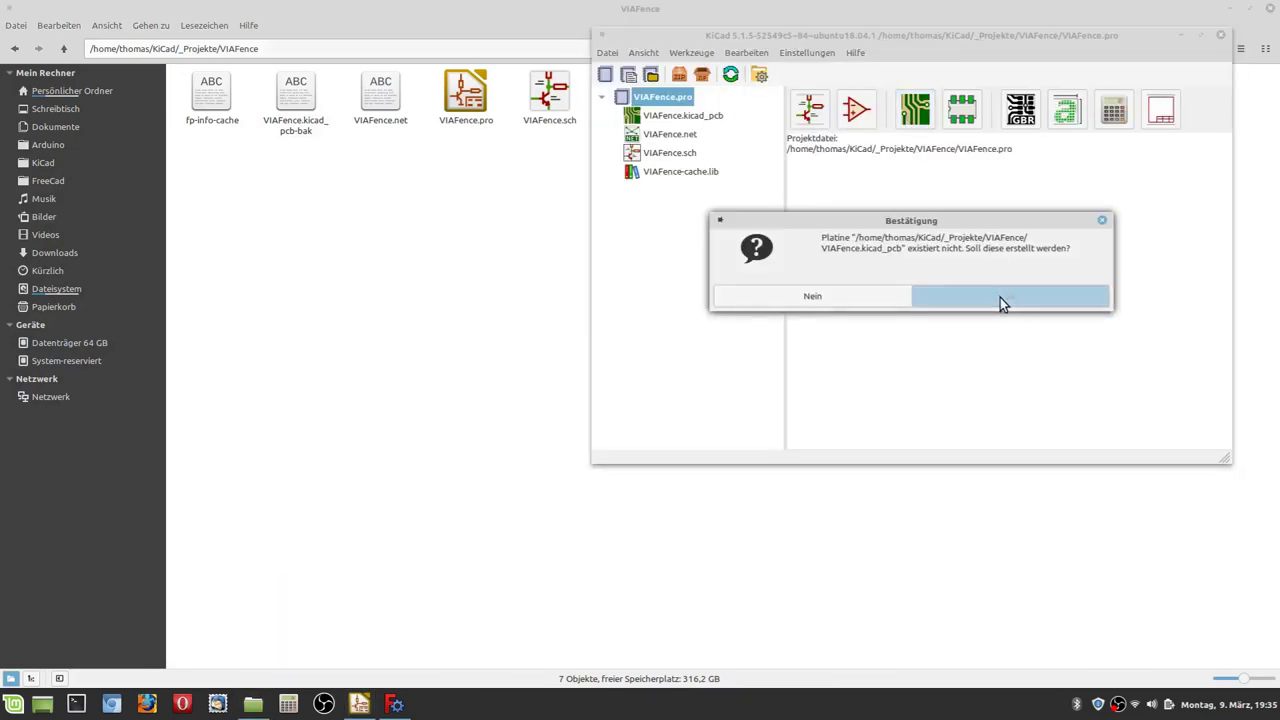
pyautogui.click(1000, 297)
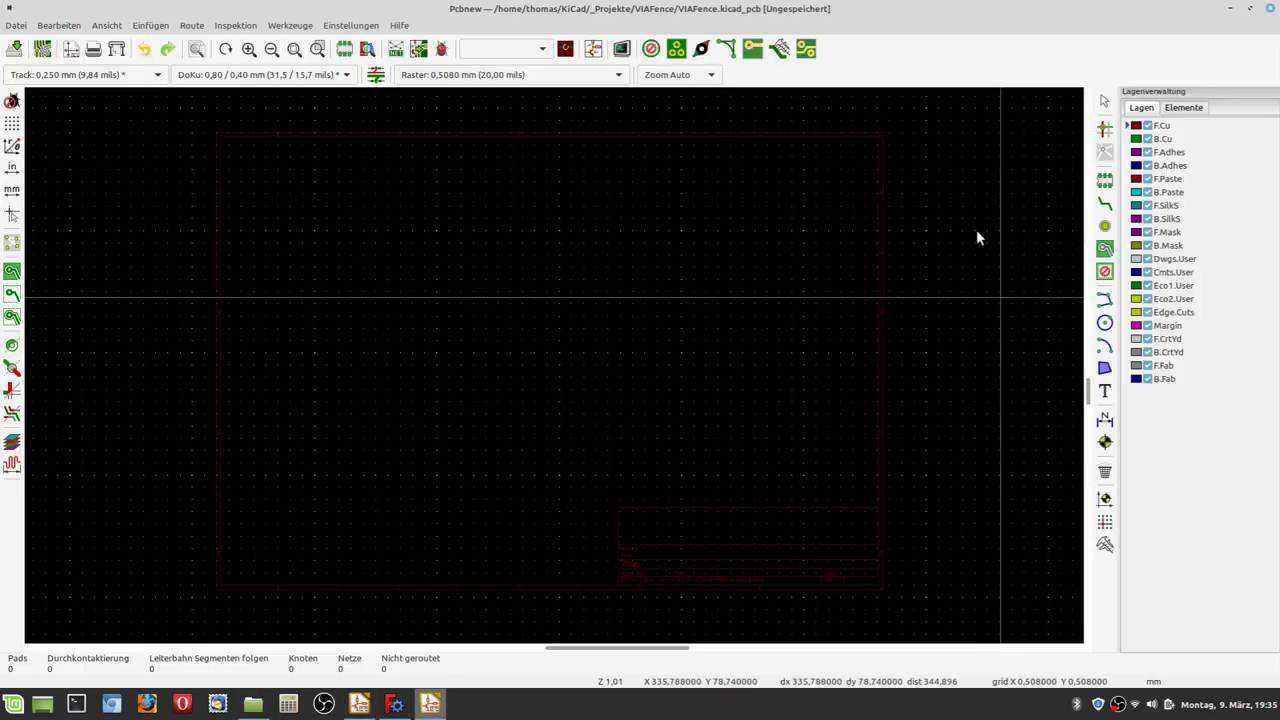
pyautogui.click(14, 48)
pyautogui.click(1270, 8)
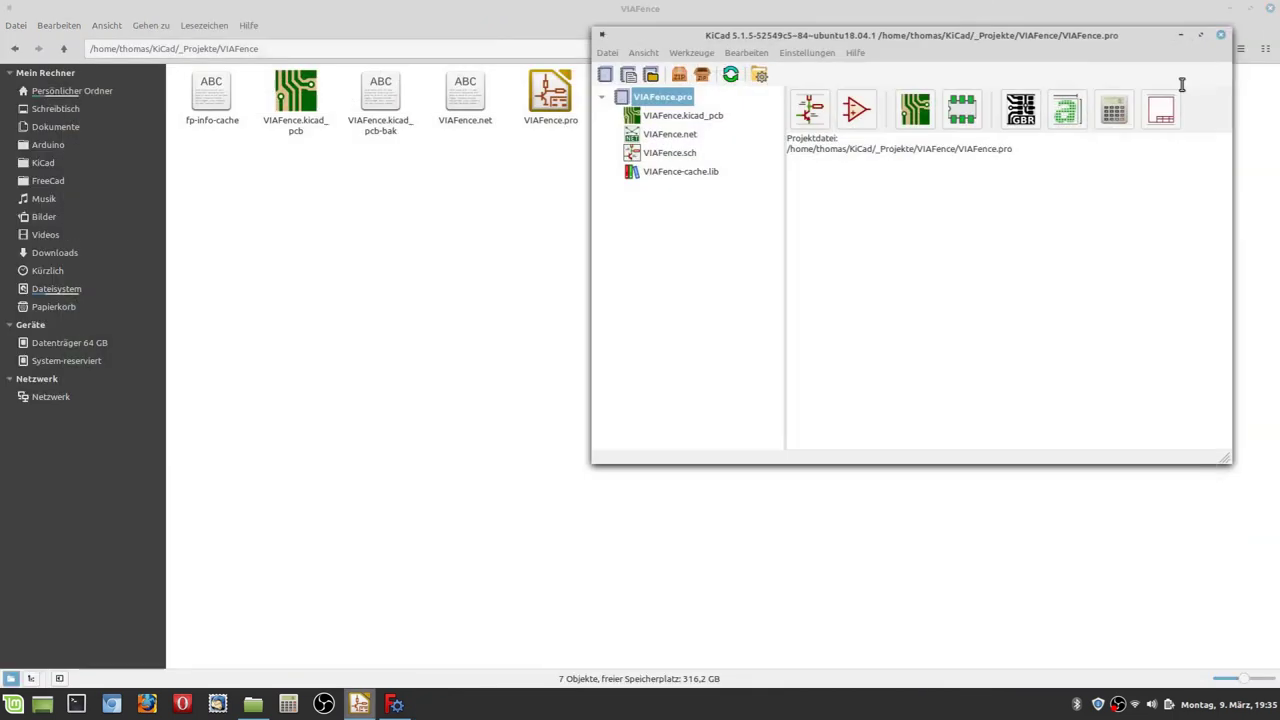
pyautogui.click(399, 276)
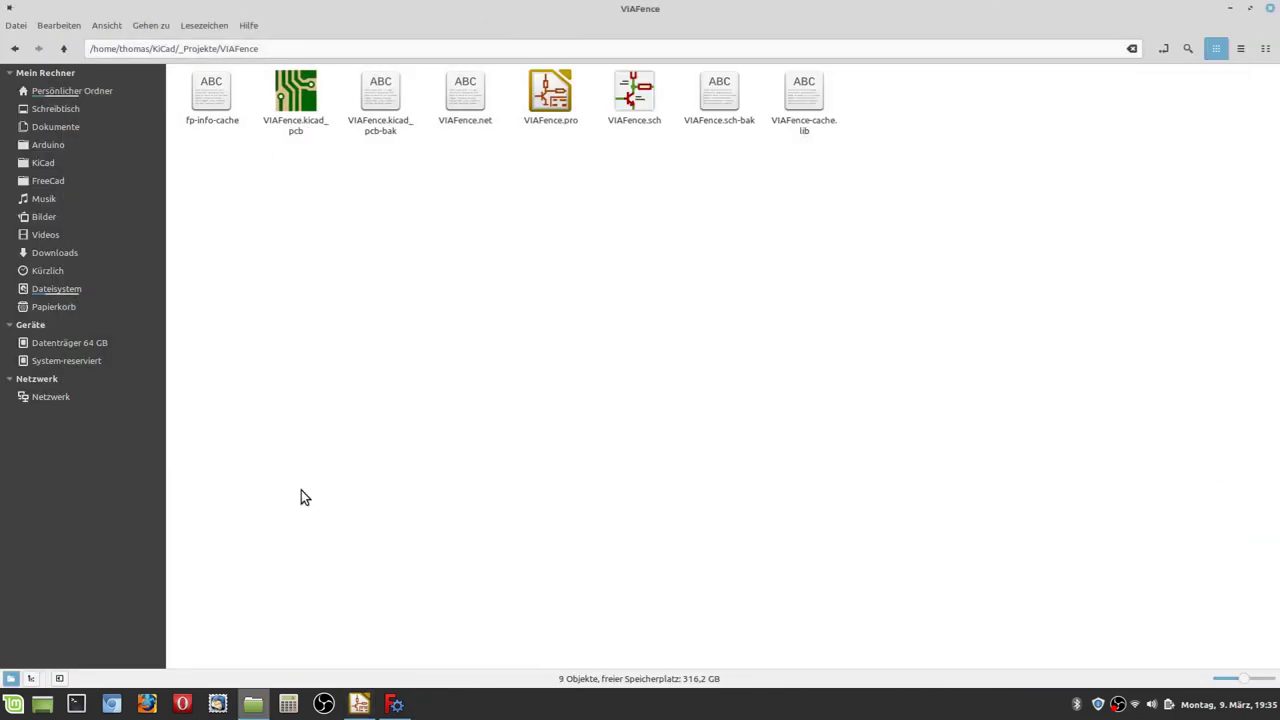
pyautogui.click(395, 704)
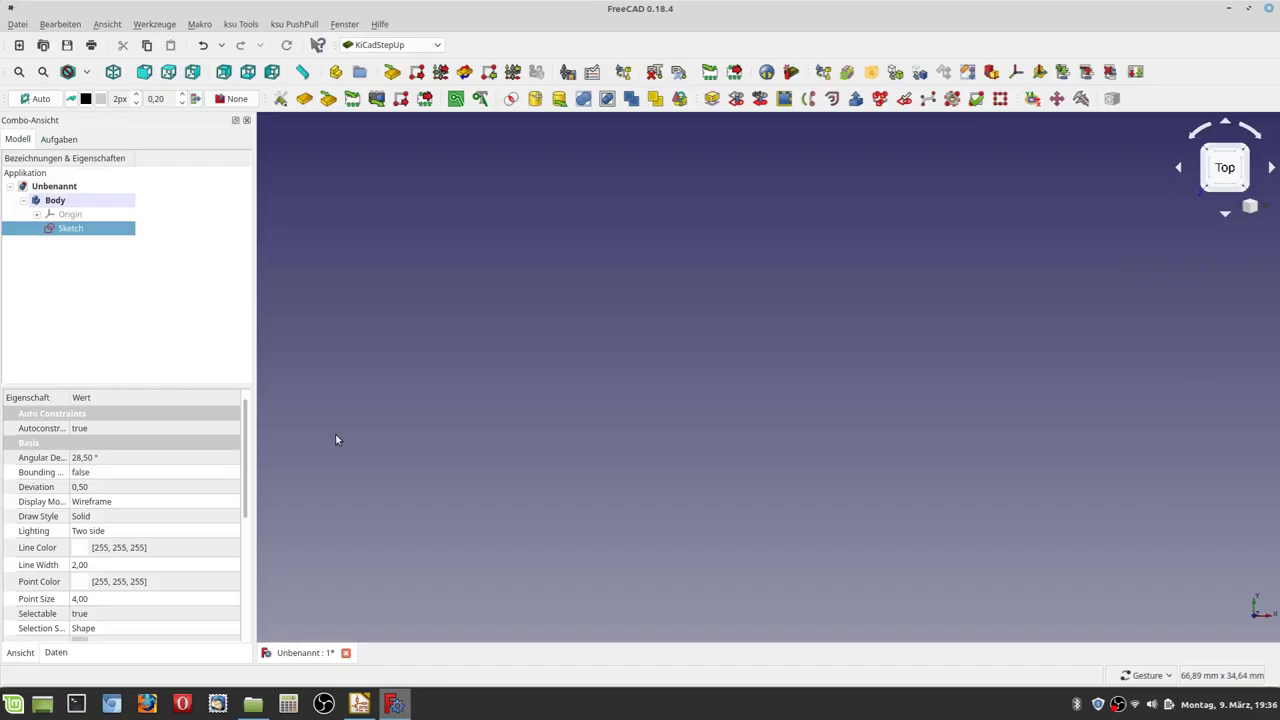
# Step: Push the sketch as an Edge.Cuts outline into VIAFence.kicad_pcb, overwriting the existing board file
pyautogui.click(402, 101)
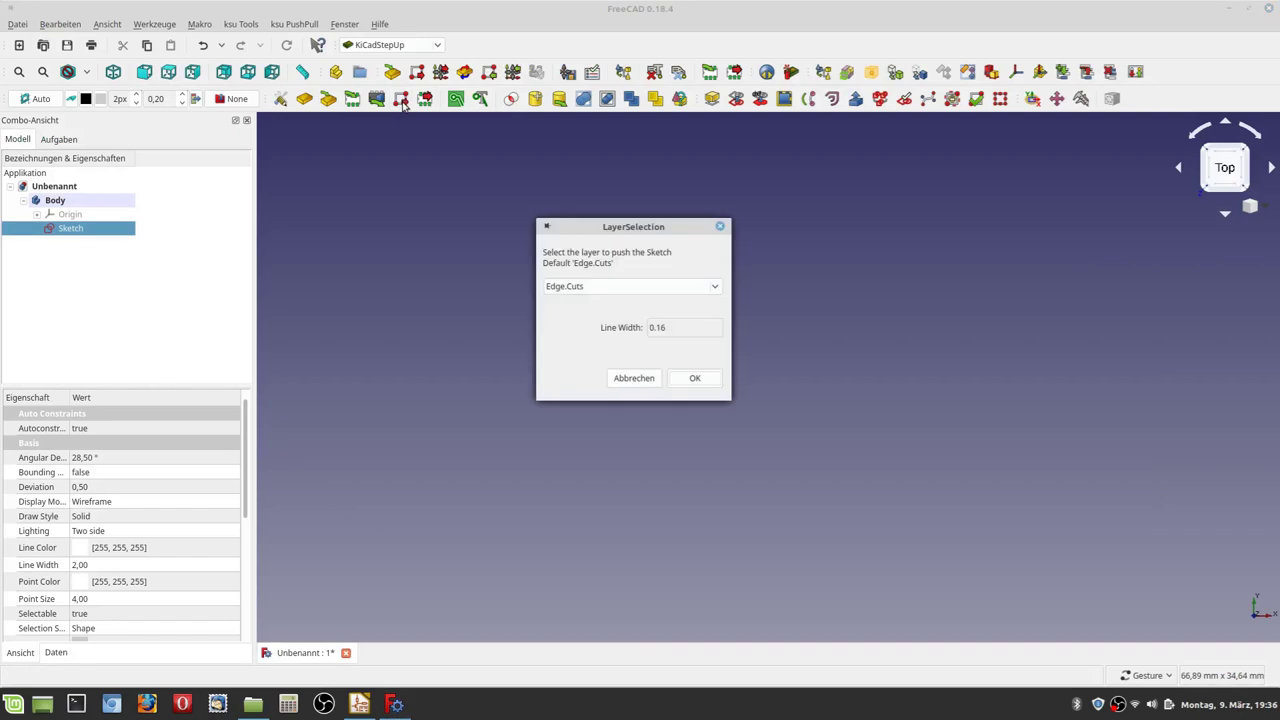
pyautogui.click(690, 382)
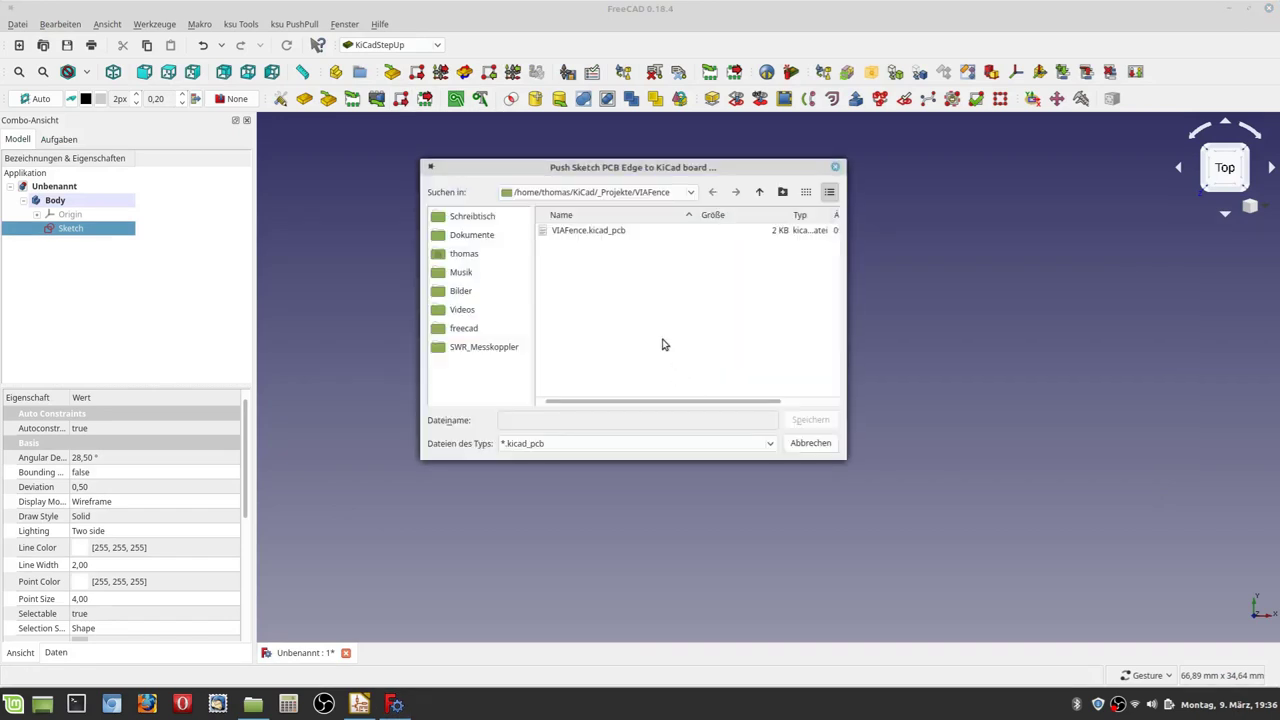
pyautogui.click(613, 240)
pyautogui.click(810, 420)
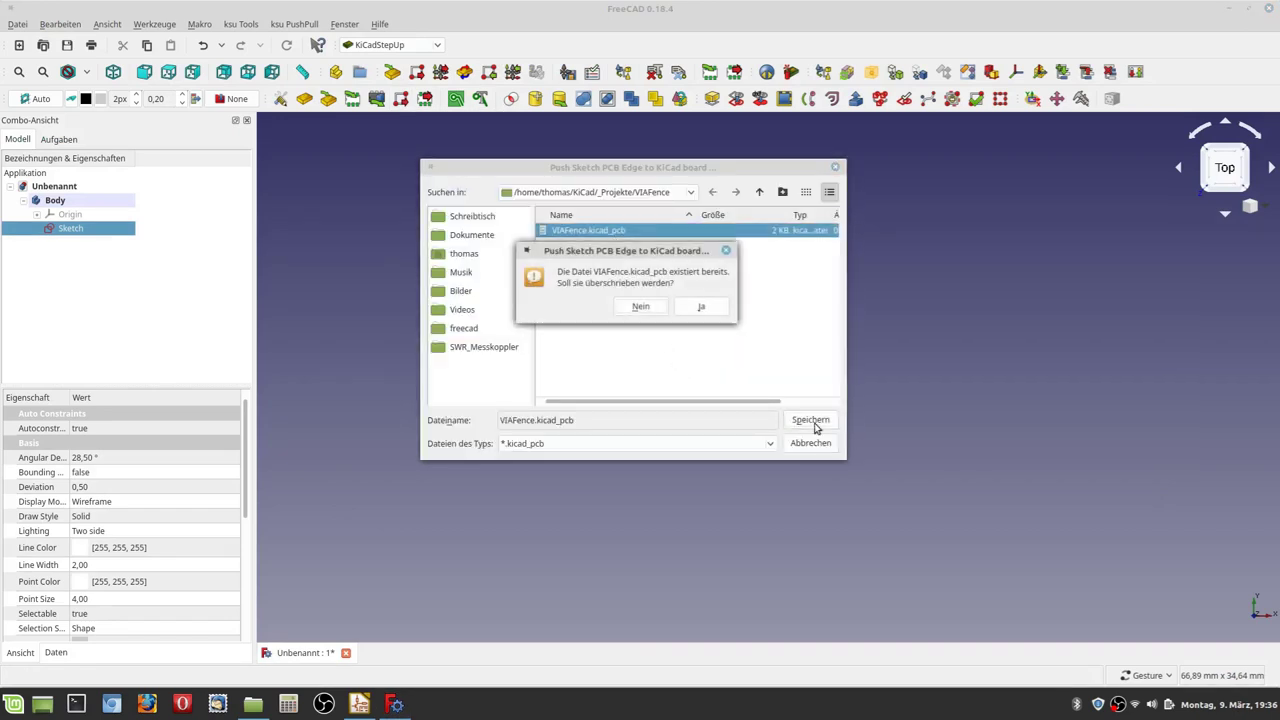
pyautogui.click(701, 306)
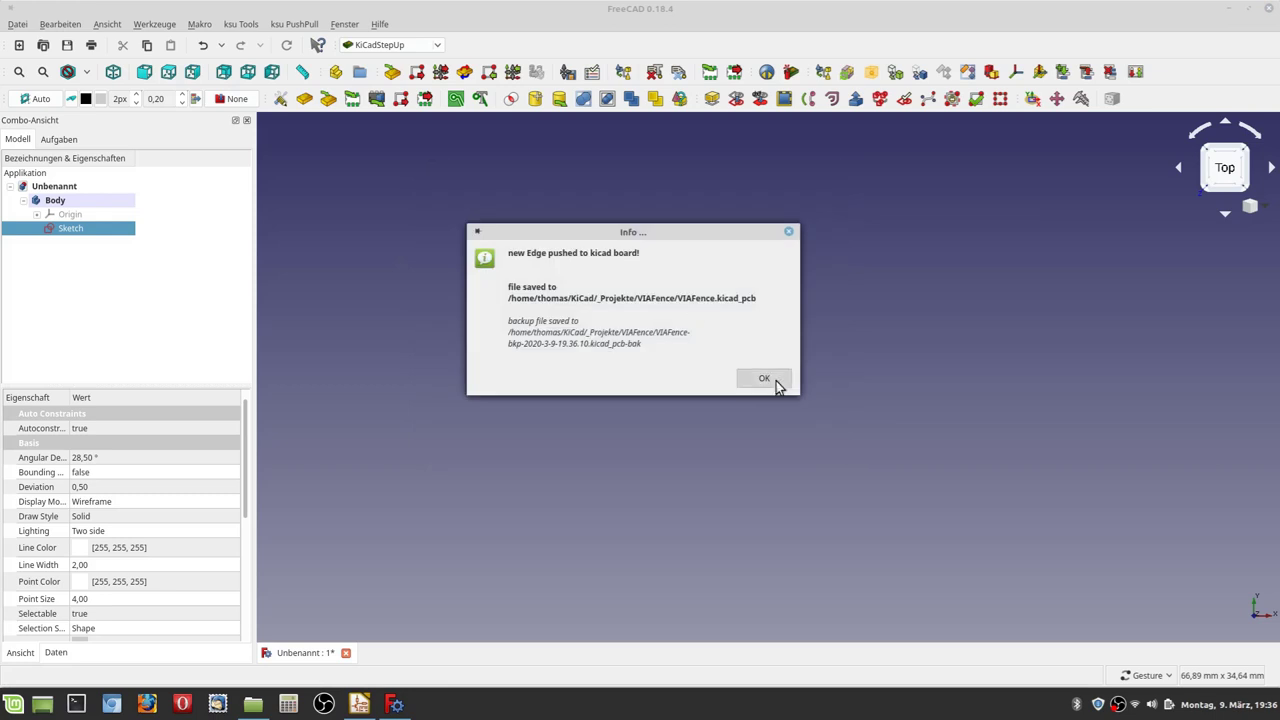
pyautogui.click(772, 381)
pyautogui.click(691, 336)
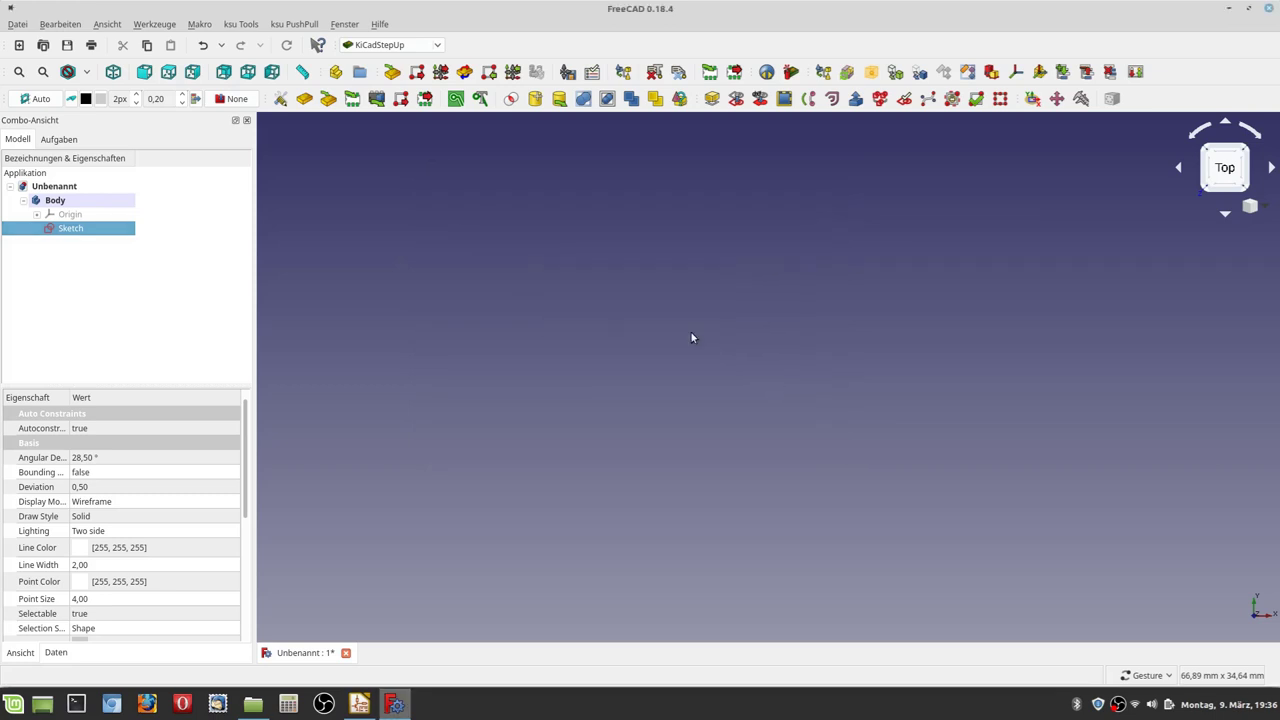
pyautogui.click(359, 704)
# Step: Open VIAFence.kicad_pcb in Pcbnew and zoom out to check the pushed Edge.Cuts rectangle
pyautogui.click(912, 110)
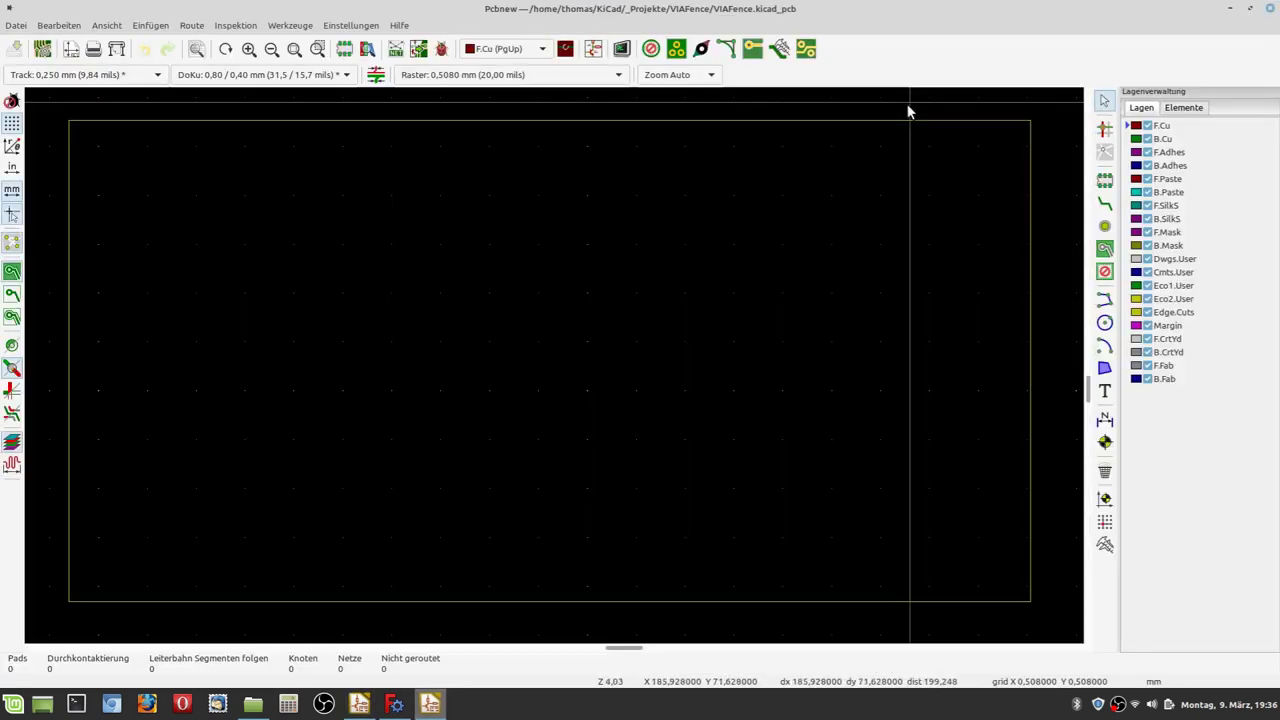
pyautogui.scroll(-1, 552, 364)
pyautogui.scroll(-3, 552, 364)
pyautogui.scroll(-1, 552, 364)
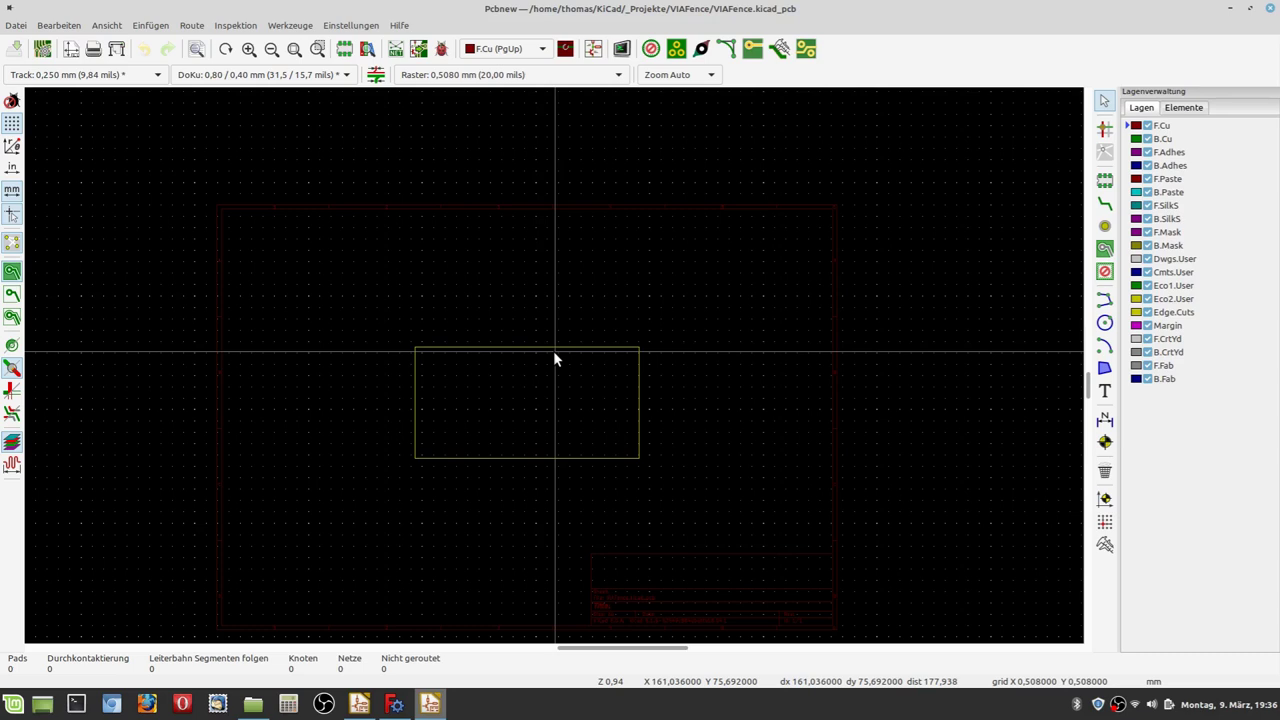
pyautogui.scroll(-1, 555, 358)
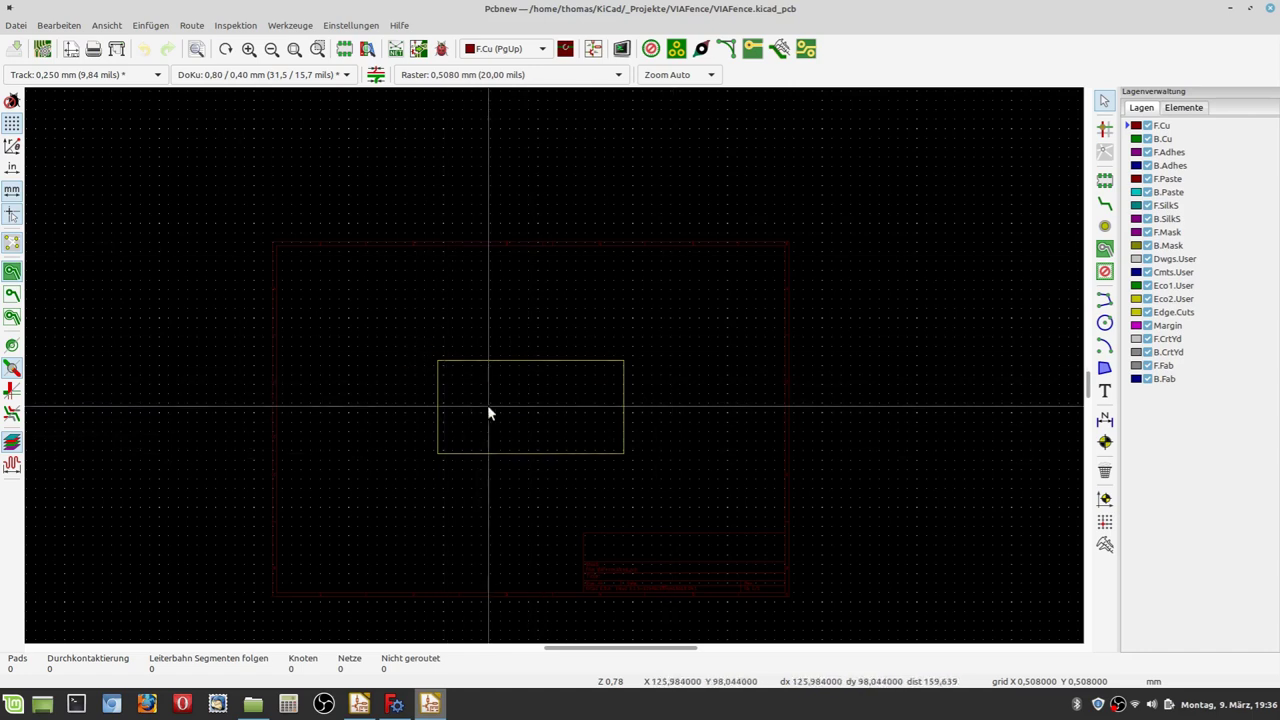
pyautogui.click(359, 703)
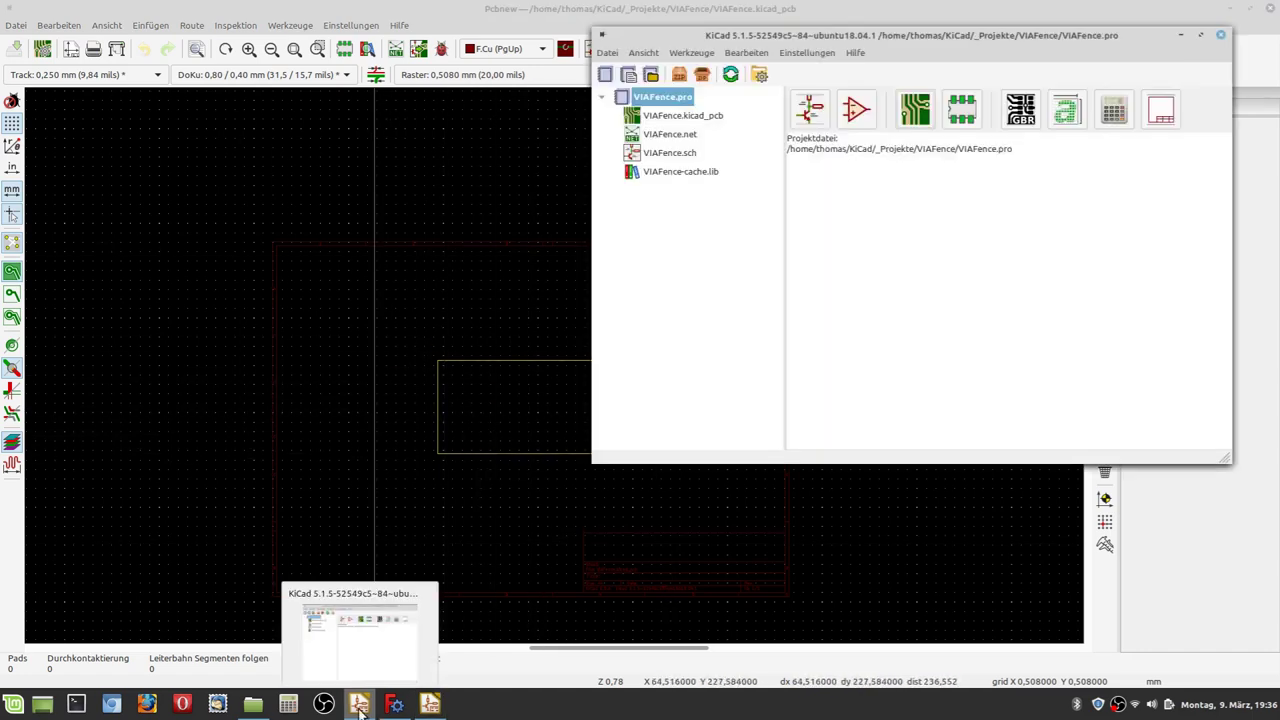
# Step: Open VIAFence.sch in Eeschema and zoom in on the two wired coaxial connectors
pyautogui.click(810, 112)
pyautogui.scroll(2, 634, 363)
pyautogui.scroll(1, 963, 347)
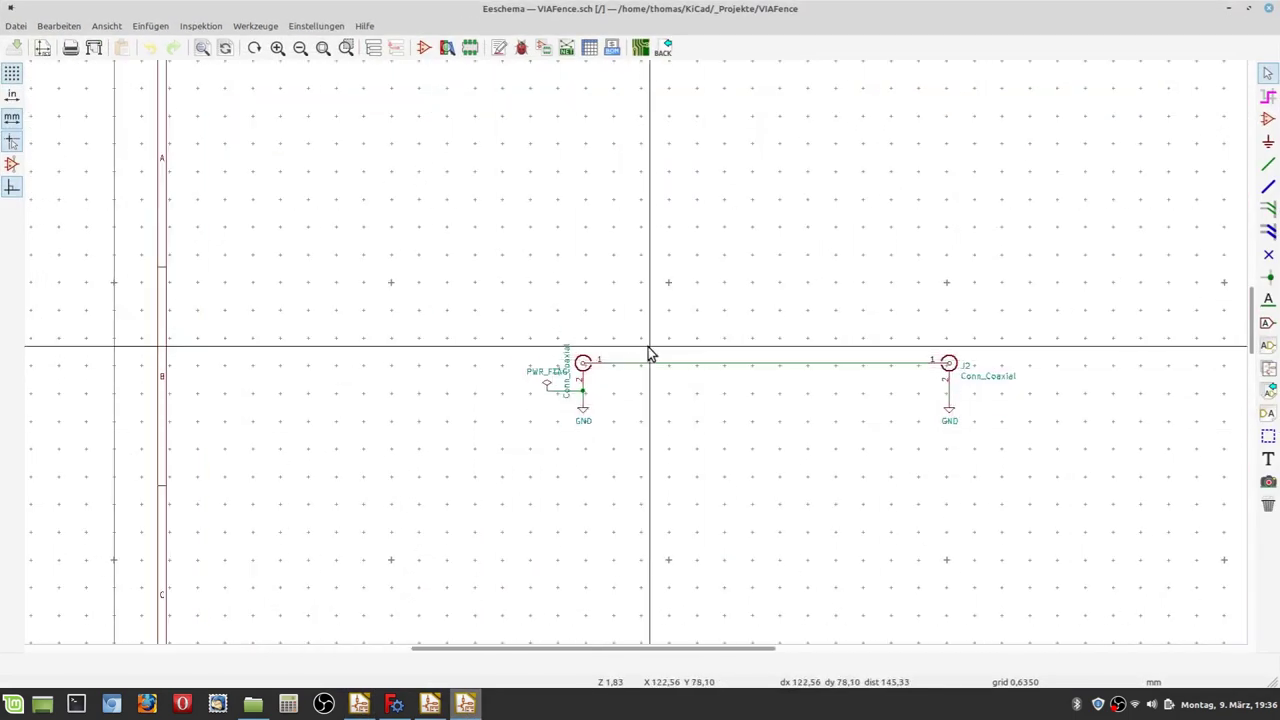